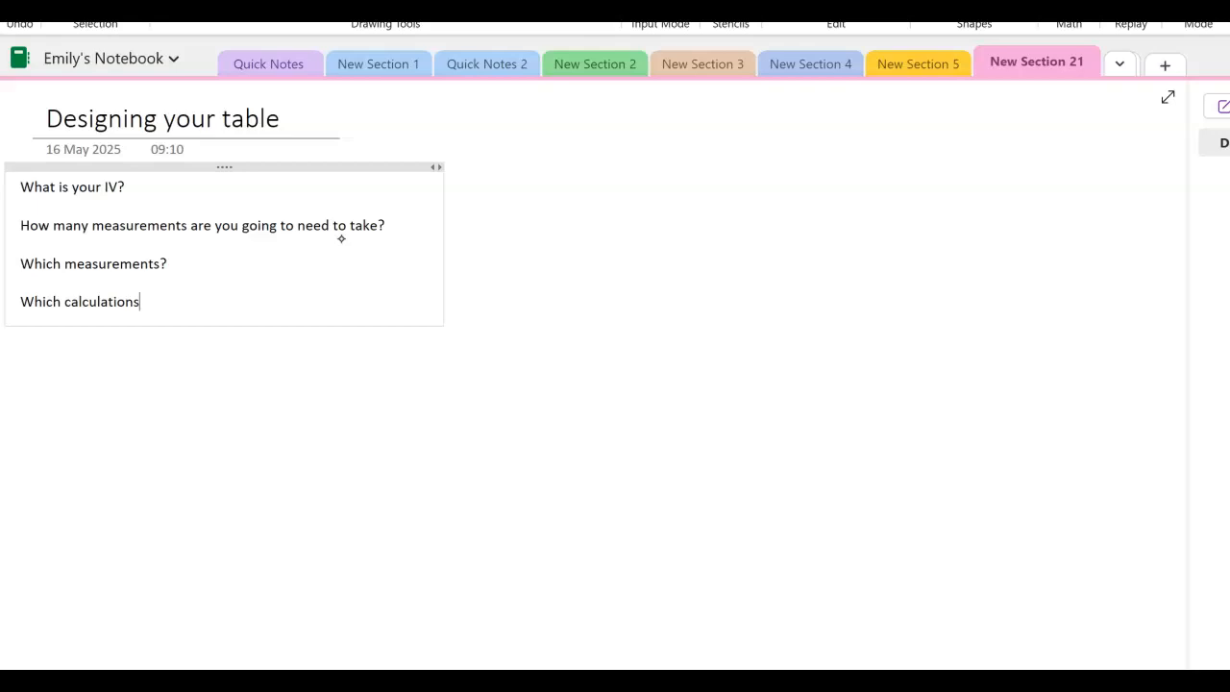
Step: Handwrite "exposure" and "2" beside the IV question and "30" beside the number-of-measurements question
click(341, 238)
mouse_move(181, 186)
mouse_down()
mouse_move(220, 193)
mouse_move(210, 194)
mouse_up()
mouse_move(234, 198)
mouse_down()
mouse_move(237, 174)
mouse_move(242, 189)
mouse_up()
mouse_move(255, 175)
mouse_down()
mouse_move(269, 192)
mouse_move(302, 173)
mouse_up()
mouse_move(310, 173)
mouse_down()
mouse_move(427, 159)
mouse_move(444, 229)
mouse_move(478, 208)
mouse_up()
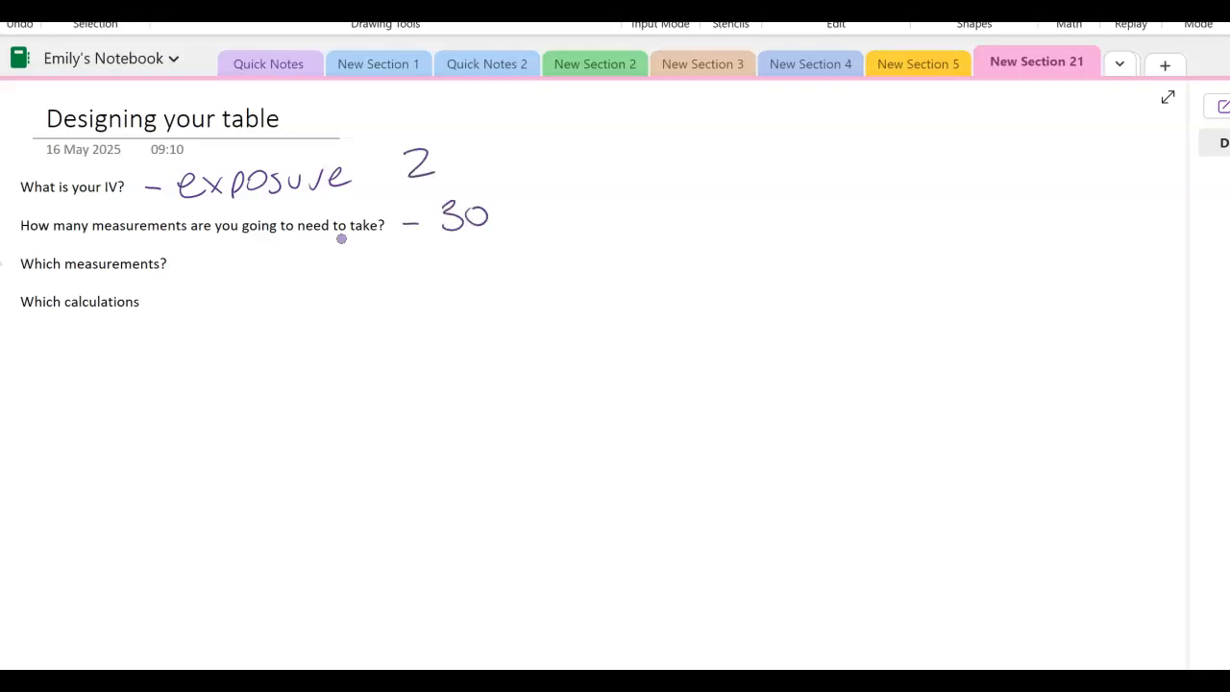
Step: Handwrite "height + width" beside "Which measurements?"
mouse_move(187, 244)
mouse_down()
mouse_move(188, 271)
mouse_move(202, 271)
mouse_up()
mouse_move(210, 259)
mouse_down()
mouse_move(239, 283)
mouse_move(282, 269)
mouse_up()
mouse_move(275, 260)
mouse_down()
mouse_move(414, 260)
mouse_move(429, 246)
mouse_up()
drag(430, 237, 437, 259)
Step: Handwrite a list reading "ratio", "mean" and "standard dev" below "Which calculations"
drag(162, 305, 219, 349)
drag(215, 335, 238, 346)
mouse_move(207, 394)
mouse_down()
mouse_move(219, 377)
mouse_move(238, 388)
mouse_up()
drag(248, 381, 266, 385)
mouse_move(279, 369)
mouse_down()
mouse_move(273, 382)
mouse_move(296, 381)
mouse_up()
drag(294, 379, 327, 369)
drag(227, 424, 219, 451)
mouse_move(239, 417)
mouse_down()
mouse_move(241, 452)
mouse_move(246, 433)
mouse_up()
mouse_move(260, 432)
mouse_down()
mouse_move(252, 444)
mouse_move(275, 444)
mouse_up()
drag(275, 442, 298, 440)
drag(323, 412, 327, 434)
mouse_move(333, 425)
mouse_down()
mouse_move(342, 434)
mouse_move(362, 422)
mouse_up()
mouse_move(369, 406)
mouse_down()
mouse_move(371, 434)
mouse_move(383, 429)
mouse_up()
mouse_move(395, 394)
mouse_down()
mouse_move(396, 430)
mouse_move(413, 408)
mouse_up()
drag(416, 411, 435, 409)
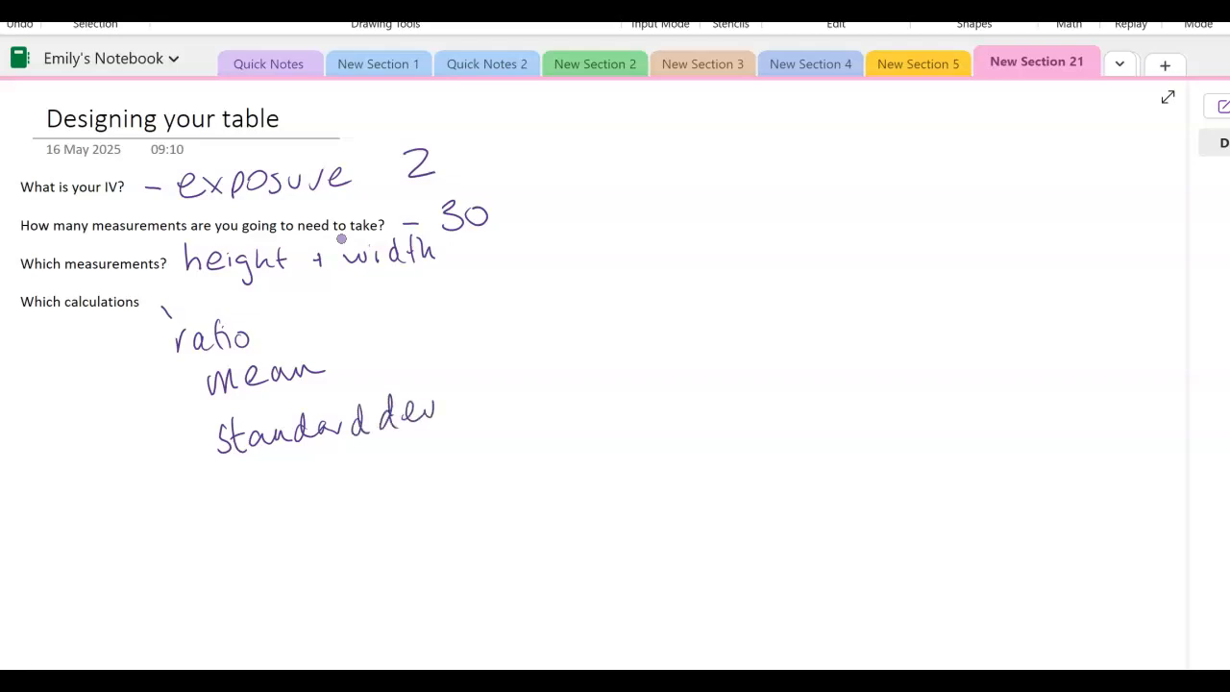
Step: Handwrite the headings "Jetty" and "Castle" side by side in the blank area beside the questions
drag(736, 167, 729, 203)
mouse_move(717, 165)
mouse_down()
mouse_move(746, 159)
mouse_move(761, 198)
mouse_up()
drag(781, 157, 773, 200)
mouse_move(788, 155)
mouse_down()
mouse_move(786, 196)
mouse_move(808, 177)
mouse_up()
drag(800, 173, 813, 229)
drag(1028, 164, 1025, 198)
mouse_move(1044, 177)
mouse_down()
mouse_move(1050, 198)
mouse_move(1084, 196)
mouse_move(1085, 171)
mouse_up()
mouse_move(1096, 192)
mouse_down()
mouse_move(1119, 173)
mouse_move(1123, 192)
mouse_up()
Step: Draw the table's header line and vertical dividers, with a wavy line filling the narrow gap between Jetty and Castle
drag(679, 213, 1180, 203)
drag(888, 132, 909, 560)
mouse_move(939, 134)
mouse_down()
mouse_move(940, 540)
mouse_move(913, 274)
mouse_move(929, 452)
mouse_move(919, 486)
mouse_up()
drag(675, 137, 684, 540)
Step: Draw a column of crosses alongside the outer edge of the Jetty section
drag(608, 218, 642, 277)
drag(644, 213, 598, 290)
drag(599, 314, 650, 358)
mouse_move(638, 306)
mouse_down()
mouse_move(604, 388)
mouse_move(650, 419)
mouse_up()
drag(640, 377, 607, 460)
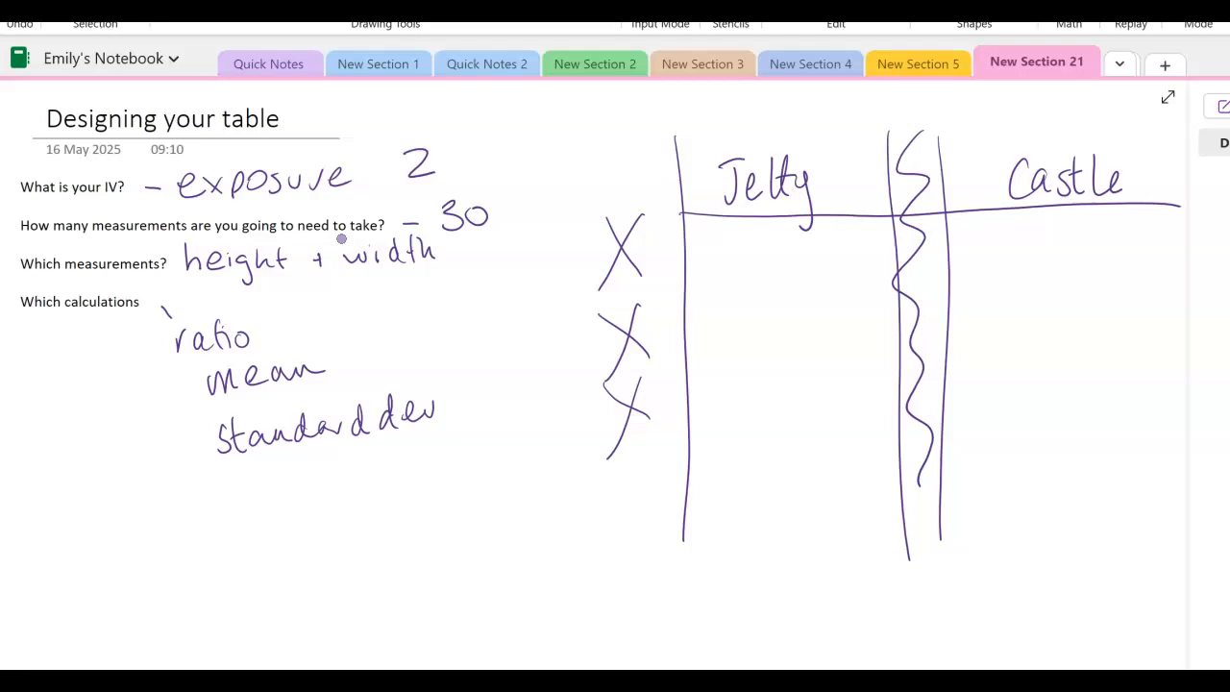
Step: Rule a subheading row under both beach headings and divide the Jetty section into columns labelled H, W and R
drag(696, 252, 1132, 237)
drag(752, 218, 766, 533)
drag(824, 217, 815, 539)
drag(701, 224, 699, 248)
drag(711, 220, 712, 247)
drag(776, 223, 840, 242)
drag(839, 219, 859, 239)
Step: Divide the Castle section into columns labelled H, W and R, and close the table's lower edge with a line
drag(993, 213, 994, 233)
mouse_move(980, 224)
mouse_down()
mouse_move(996, 222)
mouse_move(1058, 429)
mouse_move(1063, 507)
mouse_up()
mouse_move(1073, 219)
mouse_down()
mouse_move(1102, 217)
mouse_move(1125, 475)
mouse_up()
mouse_move(1153, 207)
mouse_down()
mouse_move(1154, 239)
mouse_move(1166, 234)
mouse_up()
drag(1120, 244, 1150, 241)
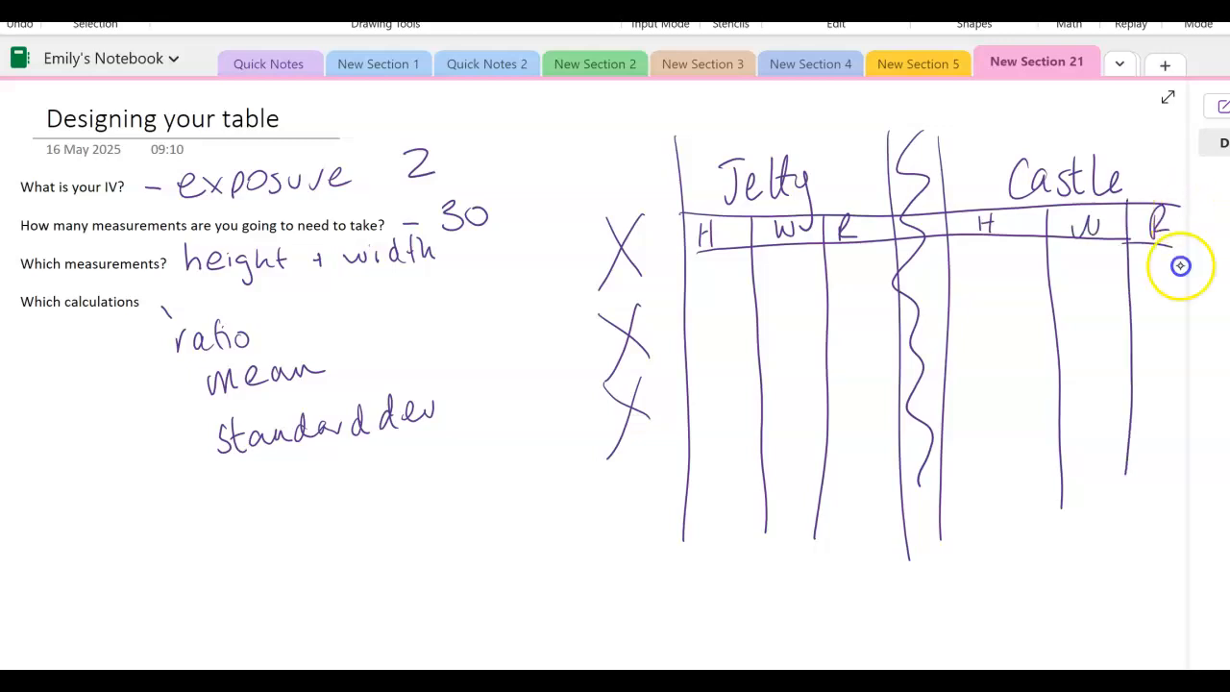
drag(1125, 467, 1121, 519)
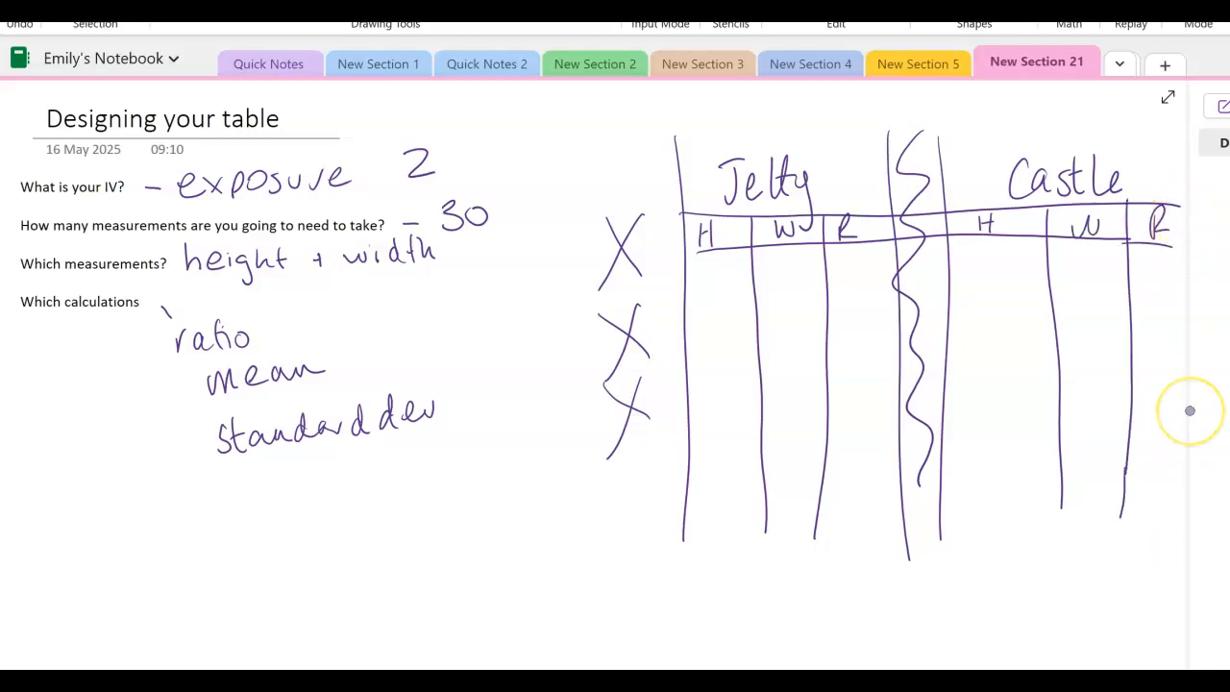
drag(683, 539, 1168, 541)
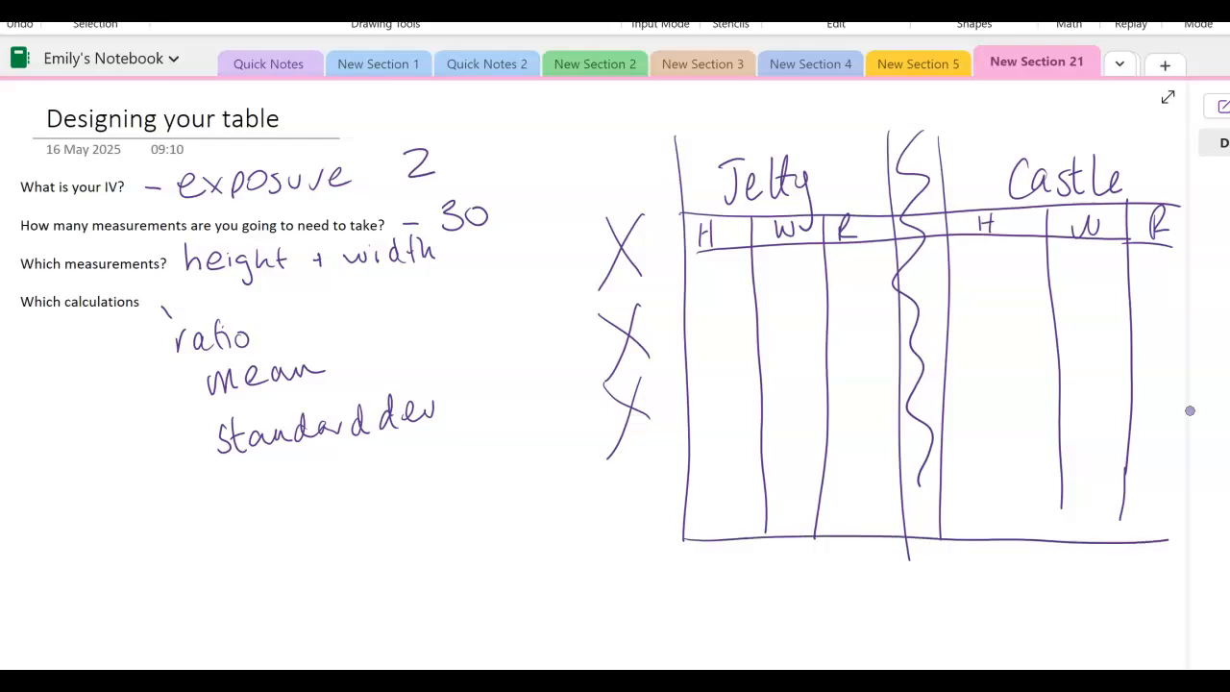
Step: Draw a two-row box below the Jetty section with rows labelled "mean" and "st dev" and a value column
mouse_move(765, 534)
mouse_down()
mouse_move(765, 587)
mouse_move(840, 632)
mouse_move(1151, 635)
mouse_up()
drag(907, 540, 905, 606)
click(923, 633)
mouse_move(767, 567)
mouse_down()
mouse_move(773, 556)
mouse_move(815, 566)
mouse_move(758, 612)
mouse_up()
mouse_move(767, 588)
mouse_down()
mouse_move(771, 611)
mouse_move(819, 596)
mouse_up()
mouse_move(760, 535)
mouse_down()
mouse_move(774, 632)
mouse_move(901, 601)
mouse_up()
drag(765, 576, 924, 580)
drag(822, 526, 817, 626)
Step: Draw a matching two-row box below the Castle section with rows labelled "mean" and "st dev" and a value column
mouse_move(1056, 575)
mouse_down()
mouse_move(1065, 562)
mouse_move(1108, 567)
mouse_up()
mouse_move(1051, 606)
mouse_down()
mouse_move(1041, 622)
mouse_move(1051, 622)
mouse_up()
drag(1047, 604, 1076, 588)
mouse_move(1076, 589)
mouse_down()
mouse_move(1078, 620)
mouse_move(1102, 602)
mouse_up()
mouse_move(1039, 546)
mouse_down()
mouse_move(1140, 638)
mouse_move(1172, 635)
mouse_up()
drag(1175, 563, 1172, 629)
drag(1037, 588, 1152, 585)
drag(1119, 533, 1123, 634)
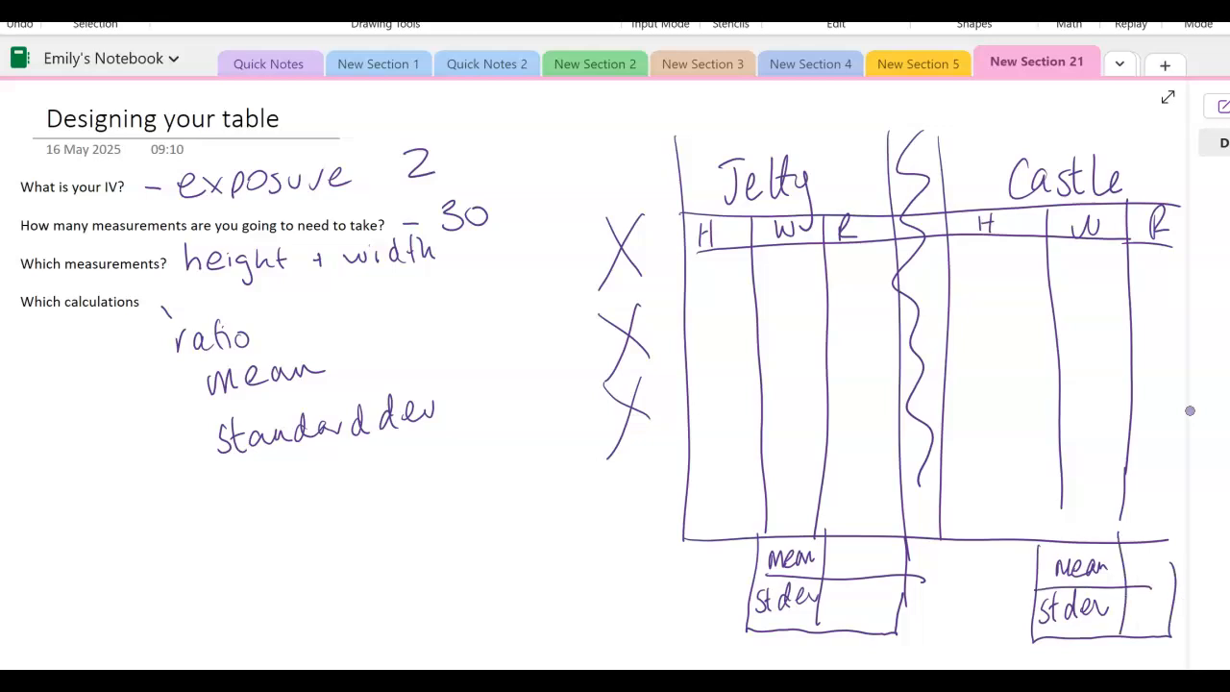
click(1184, 585)
drag(1184, 585, 1152, 585)
drag(1172, 538, 1173, 569)
click(1188, 539)
Step: Number the sketched table's columns 1 to 7, counting the narrow gap between the beaches
drag(720, 475, 711, 502)
drag(786, 475, 852, 501)
mouse_move(919, 484)
mouse_down()
mouse_move(921, 508)
mouse_move(988, 510)
mouse_up()
drag(1093, 480, 1080, 501)
drag(1149, 484, 1161, 510)
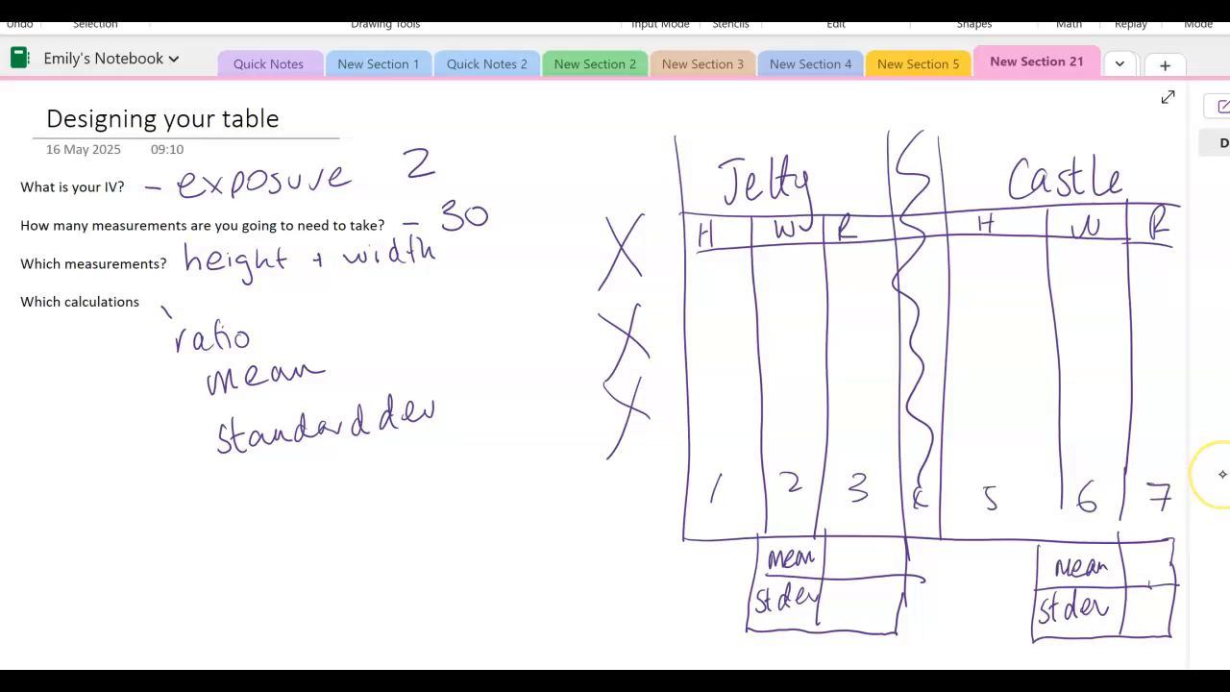
Step: Number the sketched table's rows alongside its outer edge, writing 1, 2 and 30 beside the upper rows
drag(653, 156, 648, 176)
drag(648, 228, 663, 246)
mouse_move(648, 379)
mouse_down()
mouse_move(652, 395)
mouse_move(665, 387)
mouse_up()
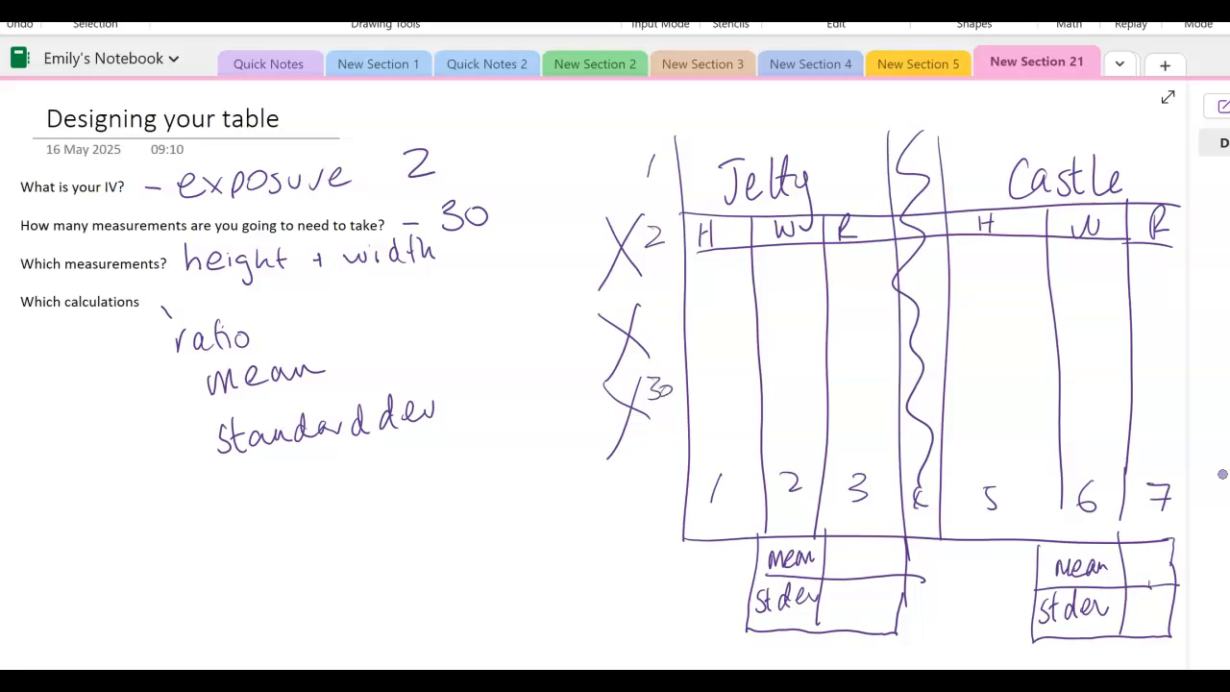
drag(635, 599, 655, 614)
Step: Switch to Excel and clear the existing headings from cells B1:D3
click(1086, 651)
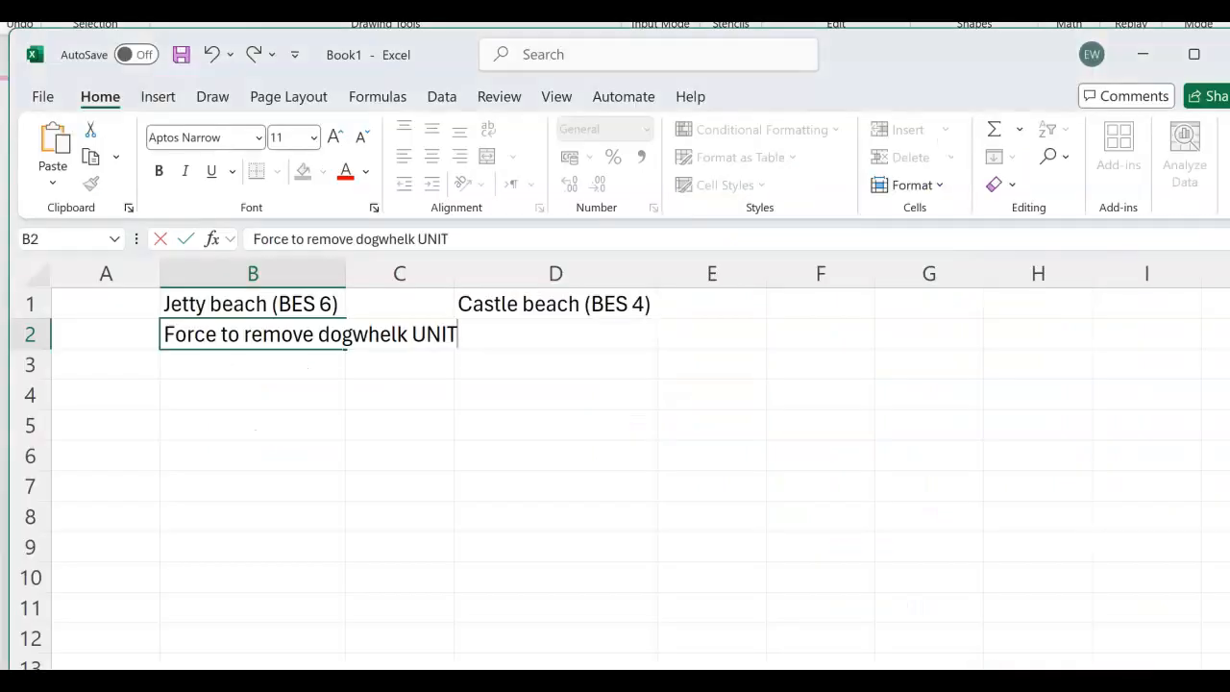
drag(234, 308, 637, 357)
key(Delete)
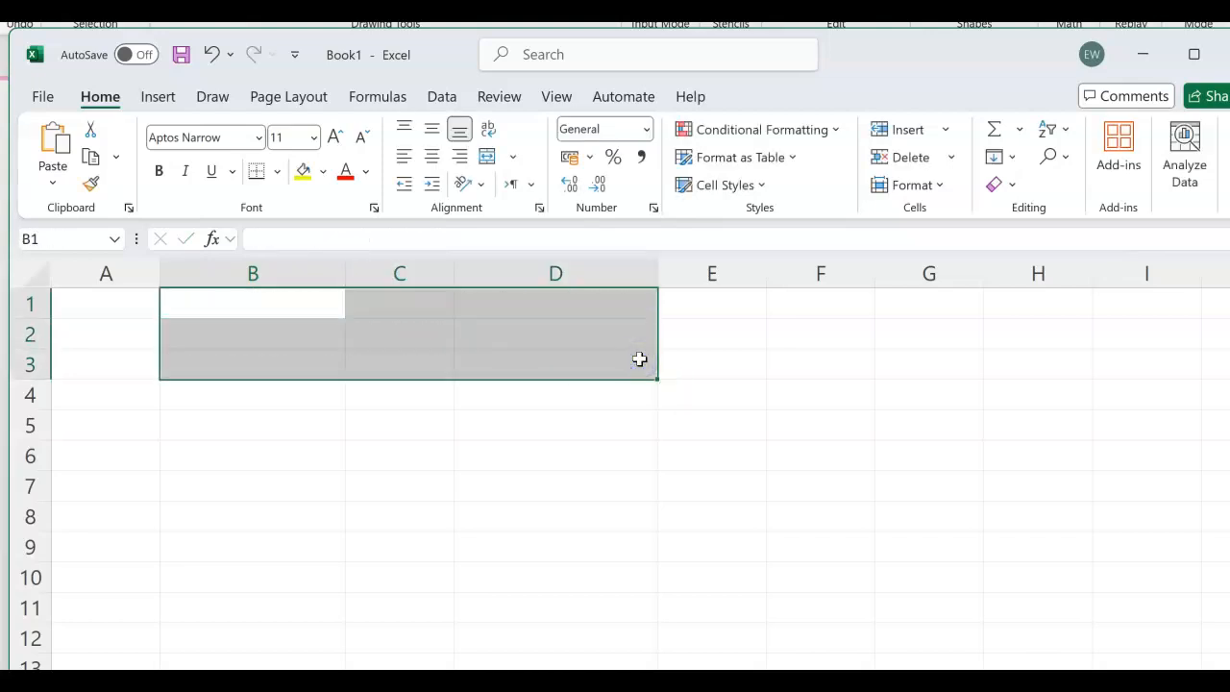
Step: Enter the heading "Jetty beach" in cell B1
click(256, 423)
click(128, 301)
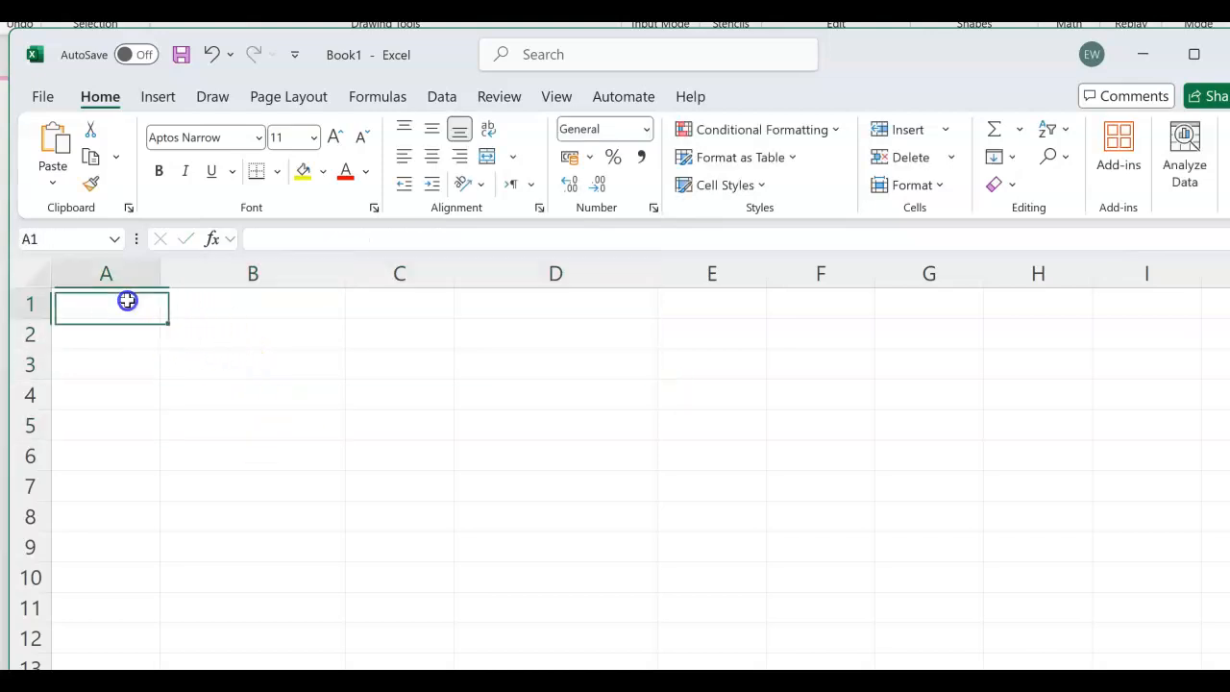
click(225, 298)
click(403, 310)
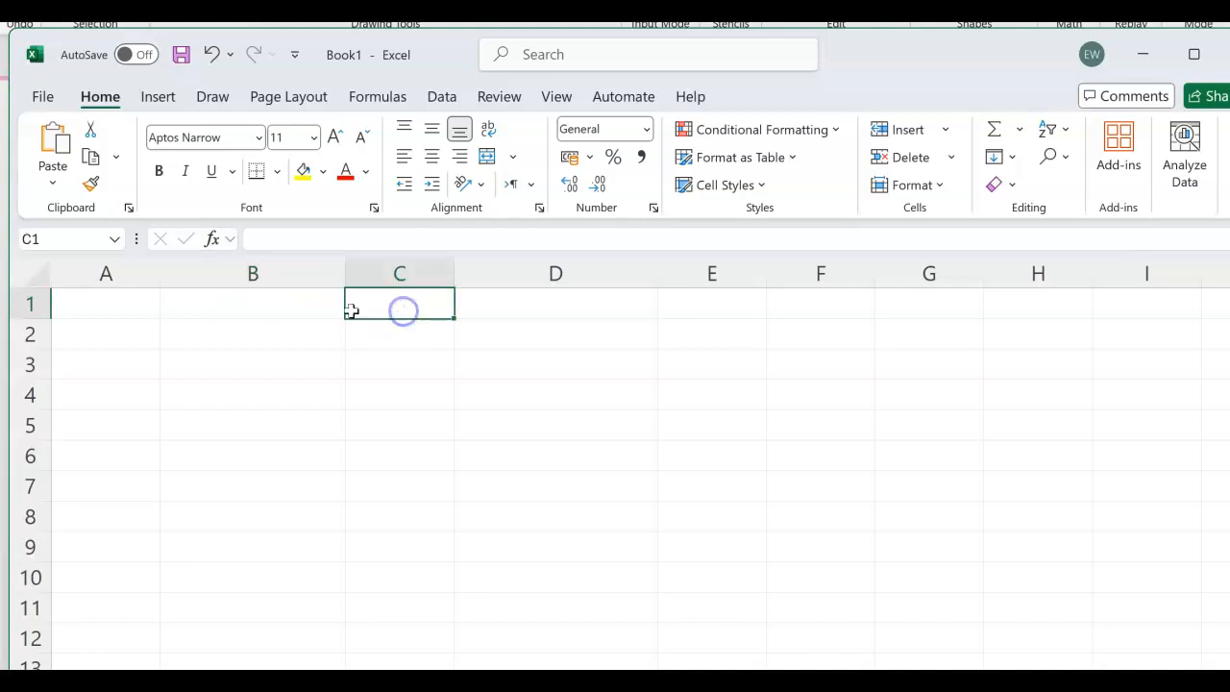
click(201, 301)
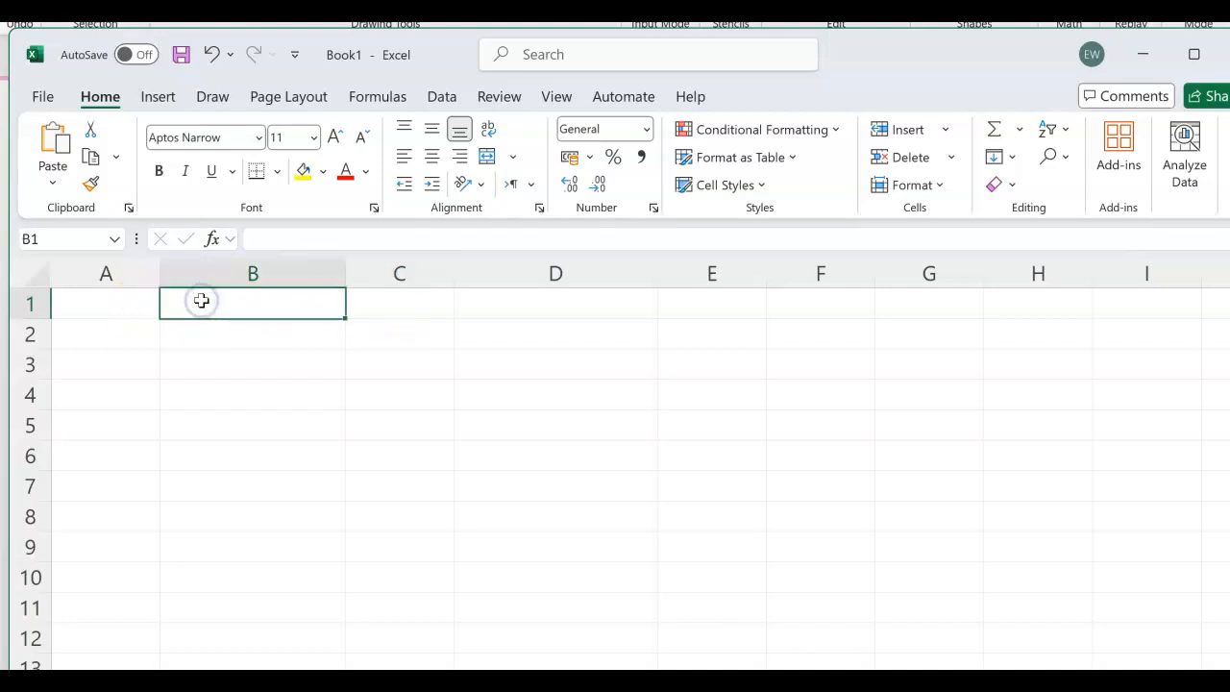
text(Jetty)
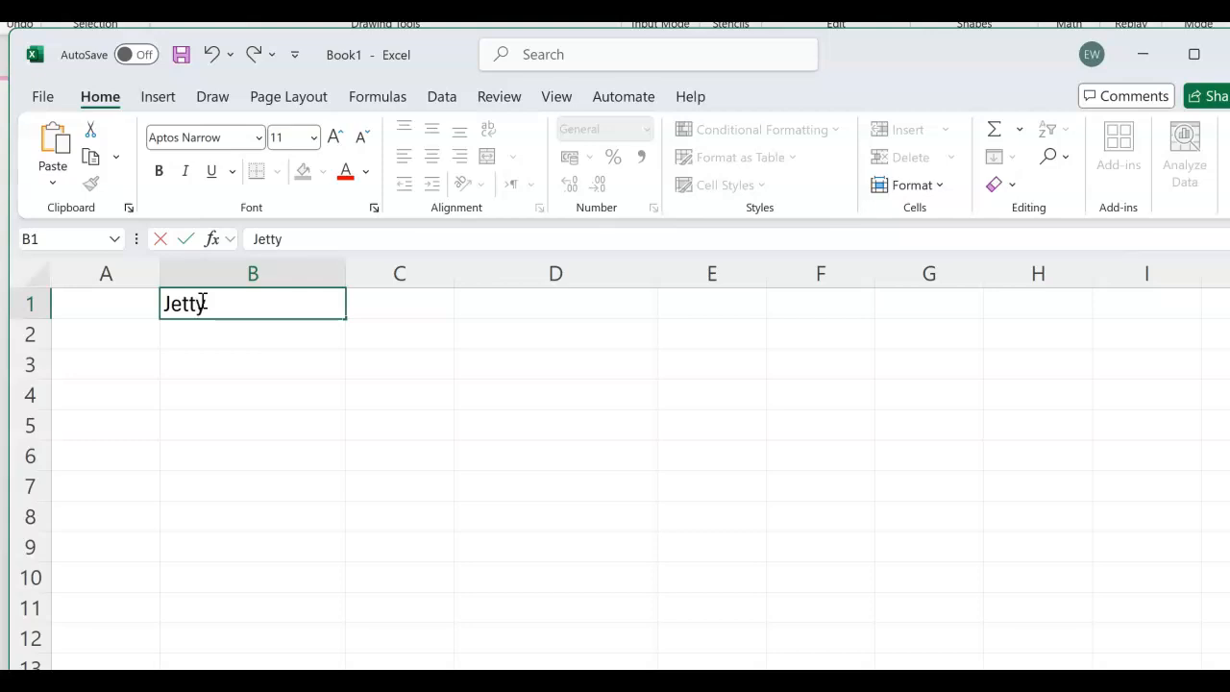
text( beach)
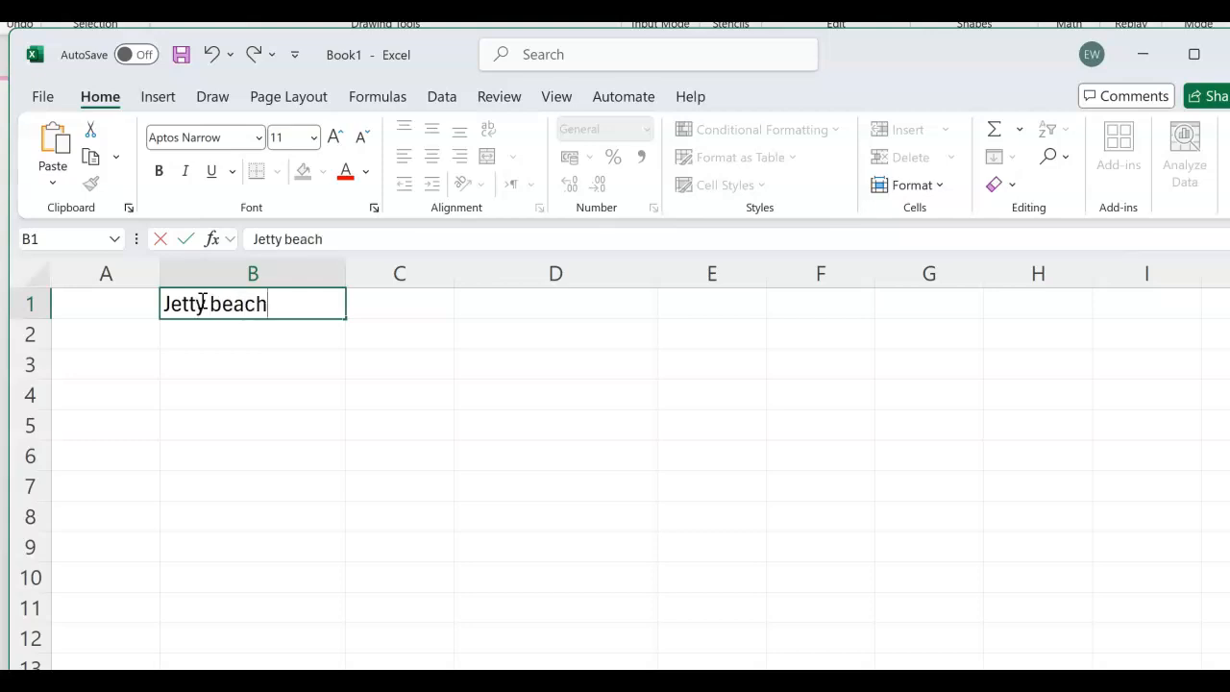
click(381, 309)
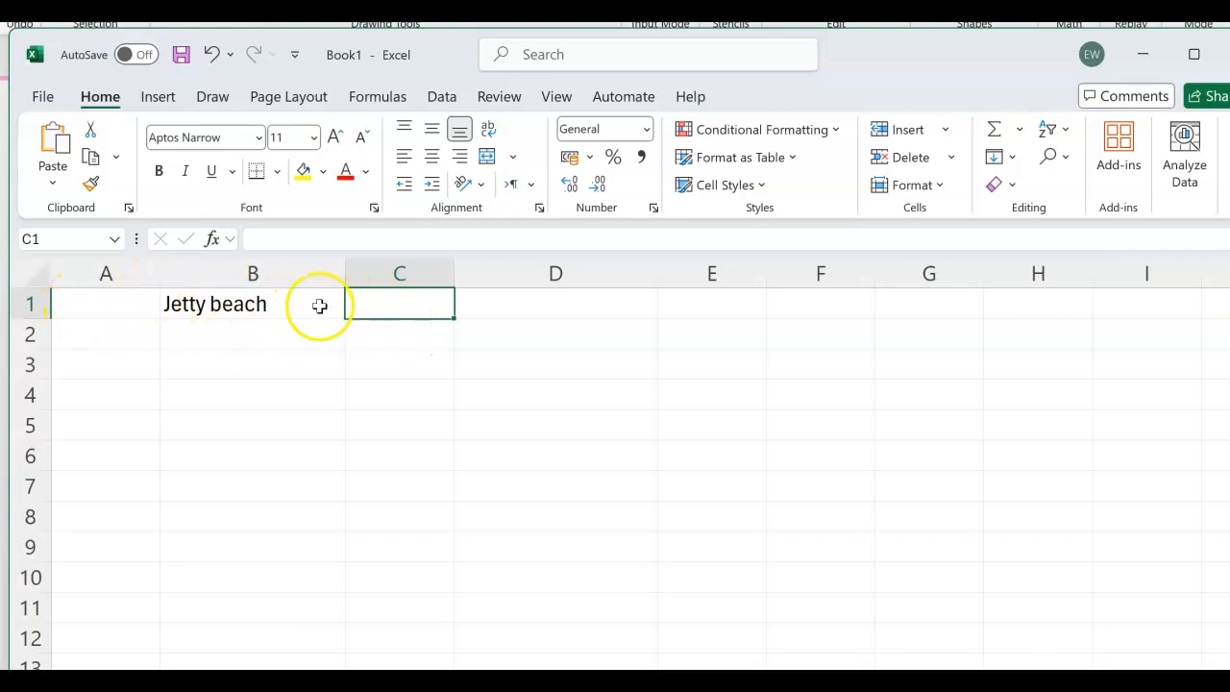
Step: Merge and centre the "Jetty beach" heading across cells A1:C1
click(142, 305)
drag(142, 305, 367, 307)
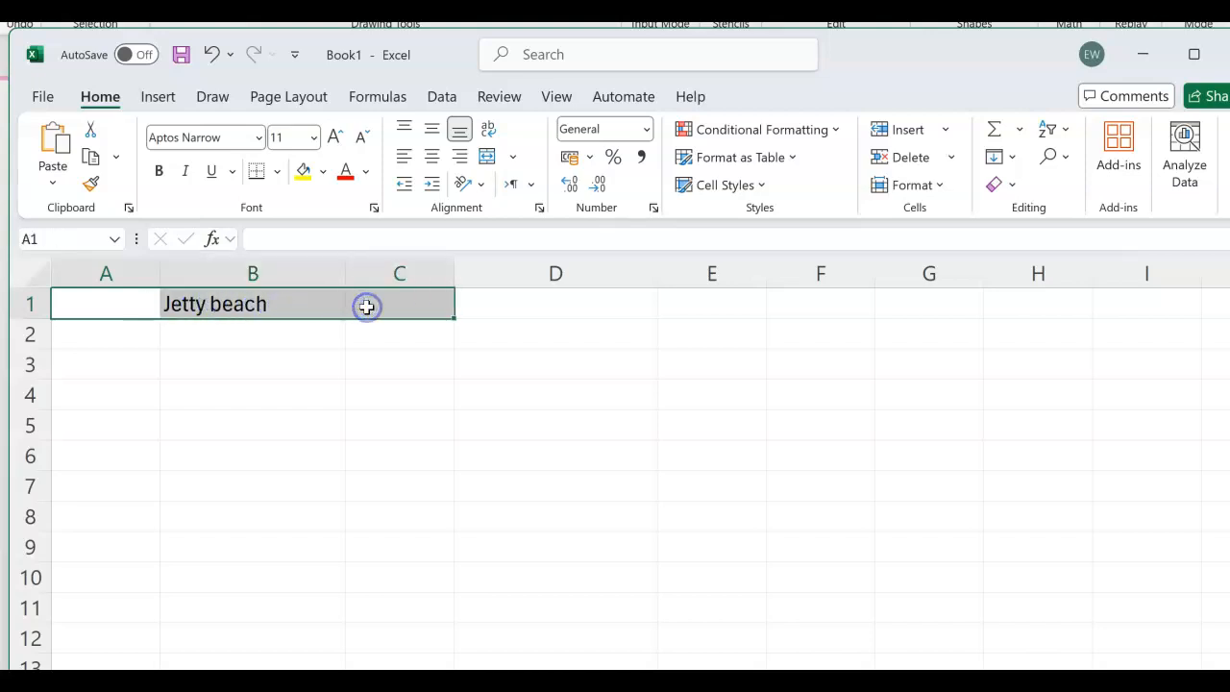
click(487, 163)
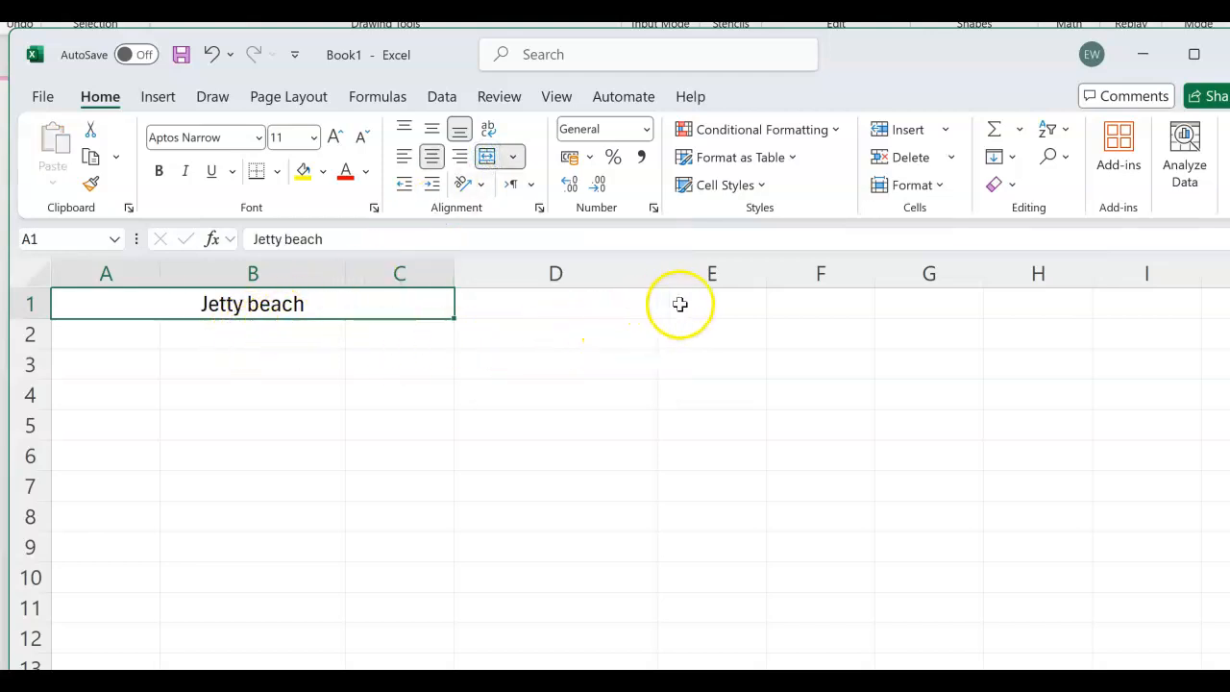
Step: Enter the heading "Castle beach" in cell F1
click(791, 303)
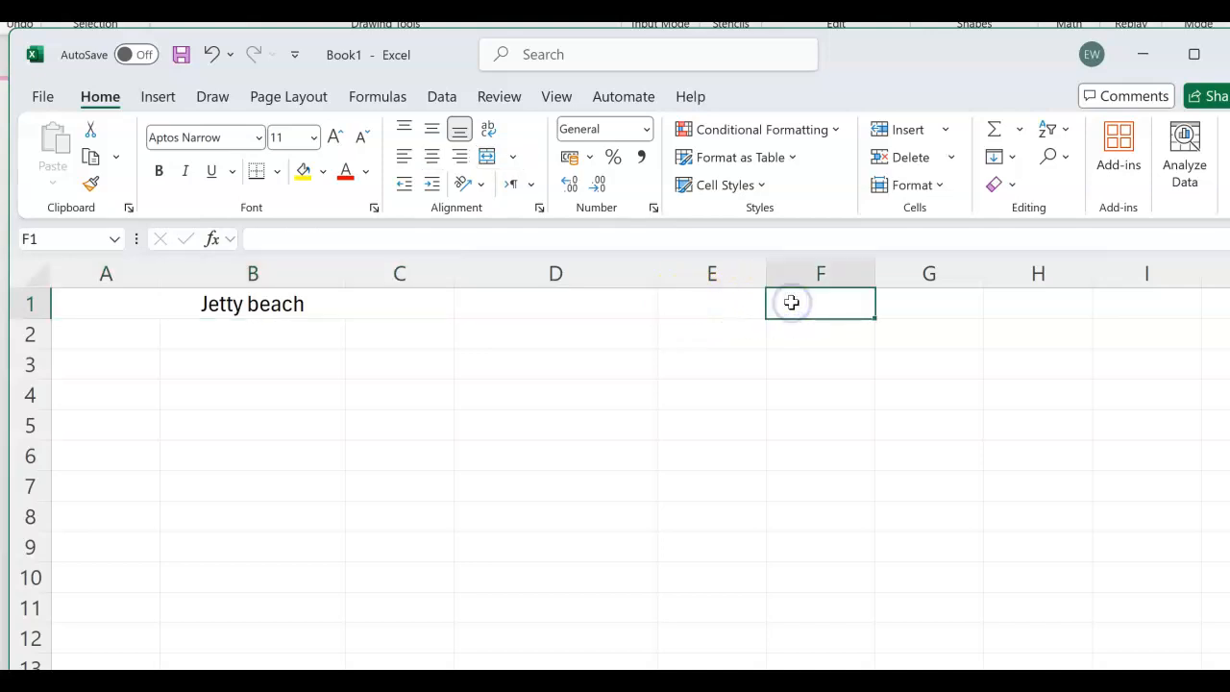
text(Castel)
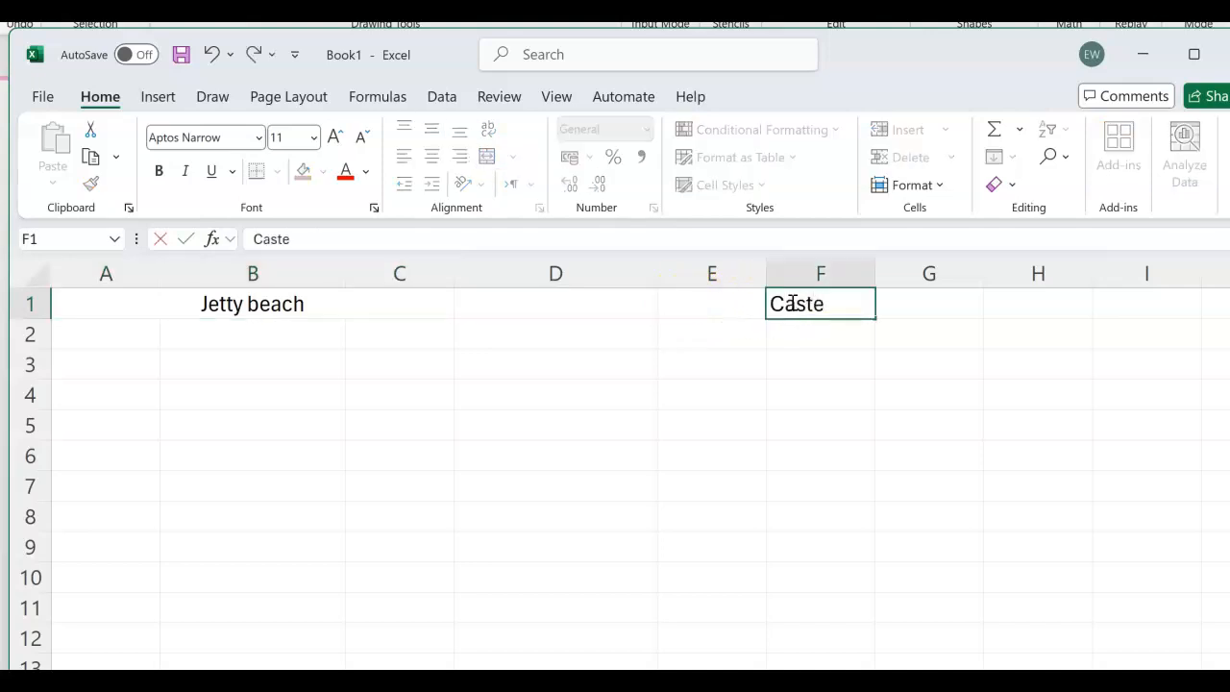
key(BackSpace)
key(BackSpace)
text(le beach)
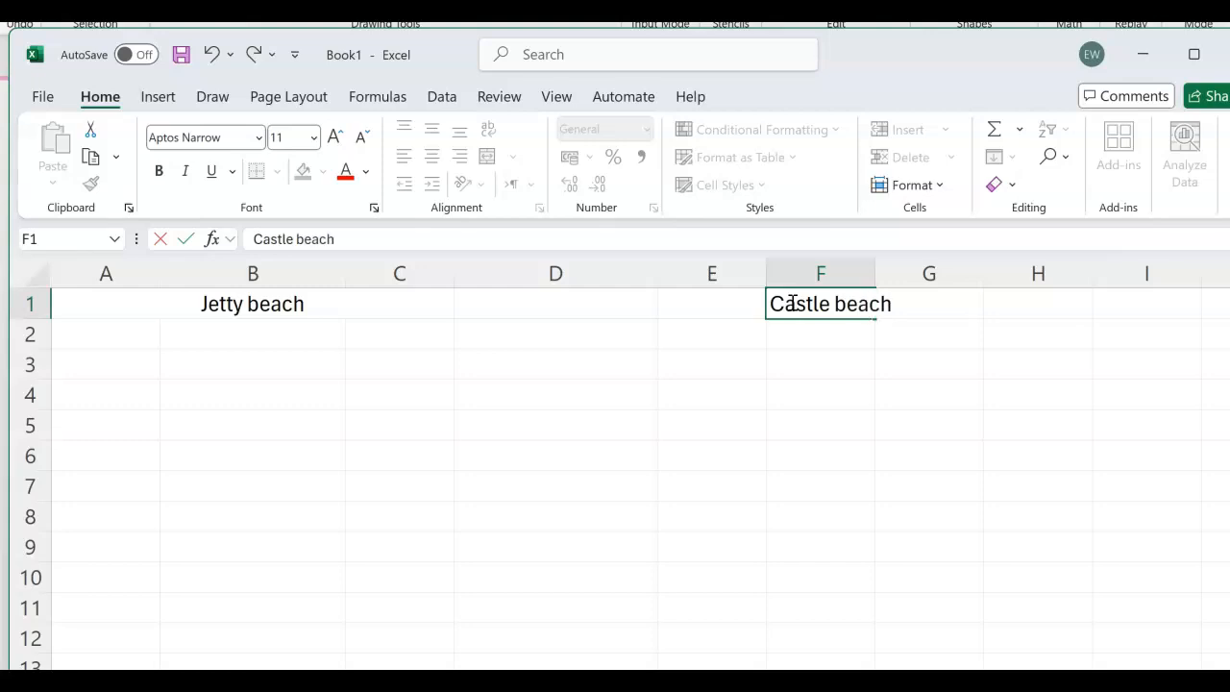
Step: Merge and centre the "Castle beach" heading across E1:G1, and narrow the blank column D between the two sections
drag(720, 303, 909, 302)
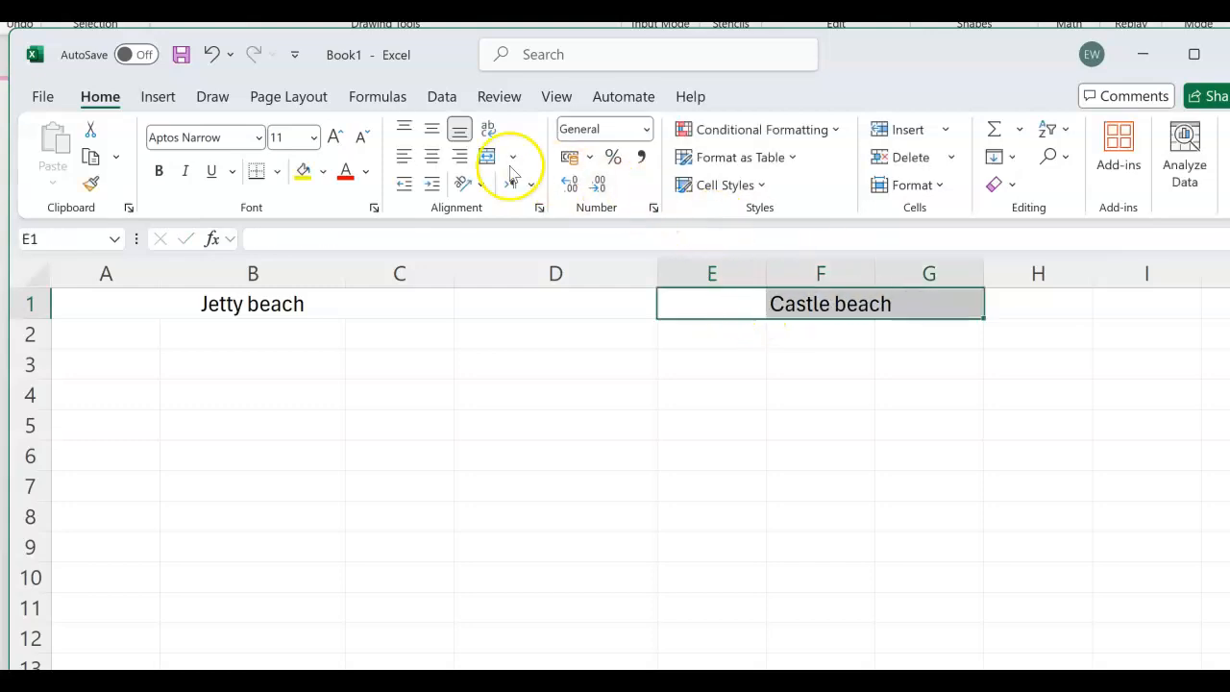
click(487, 157)
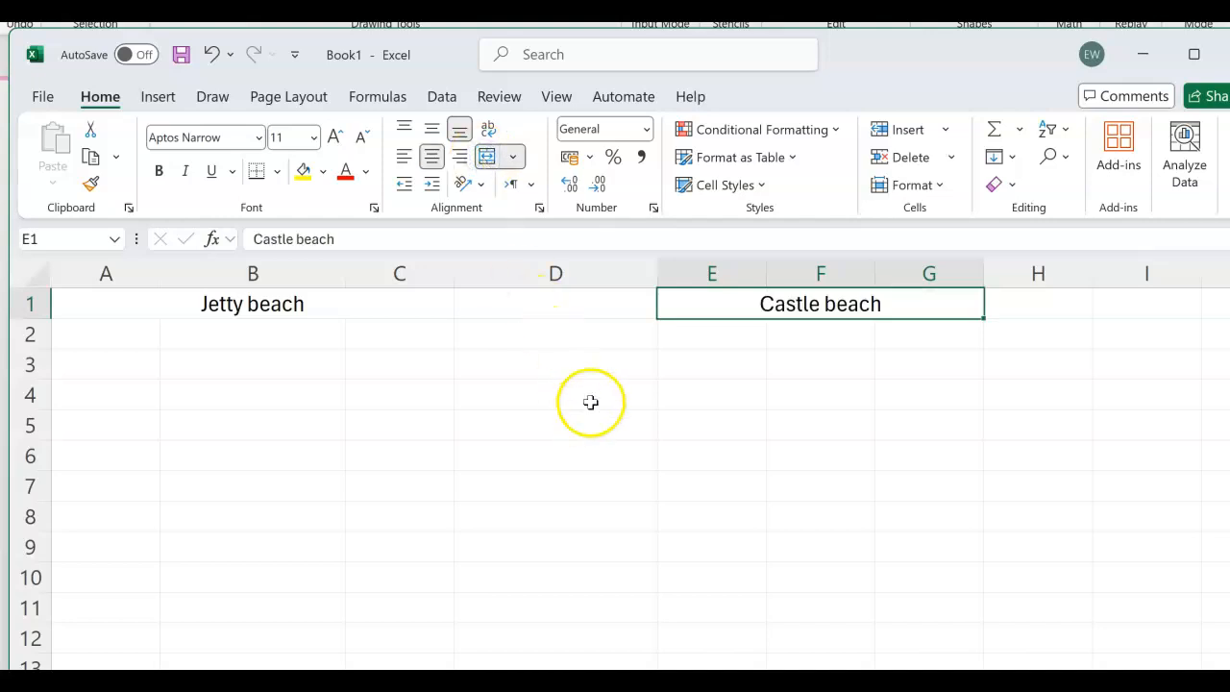
click(484, 304)
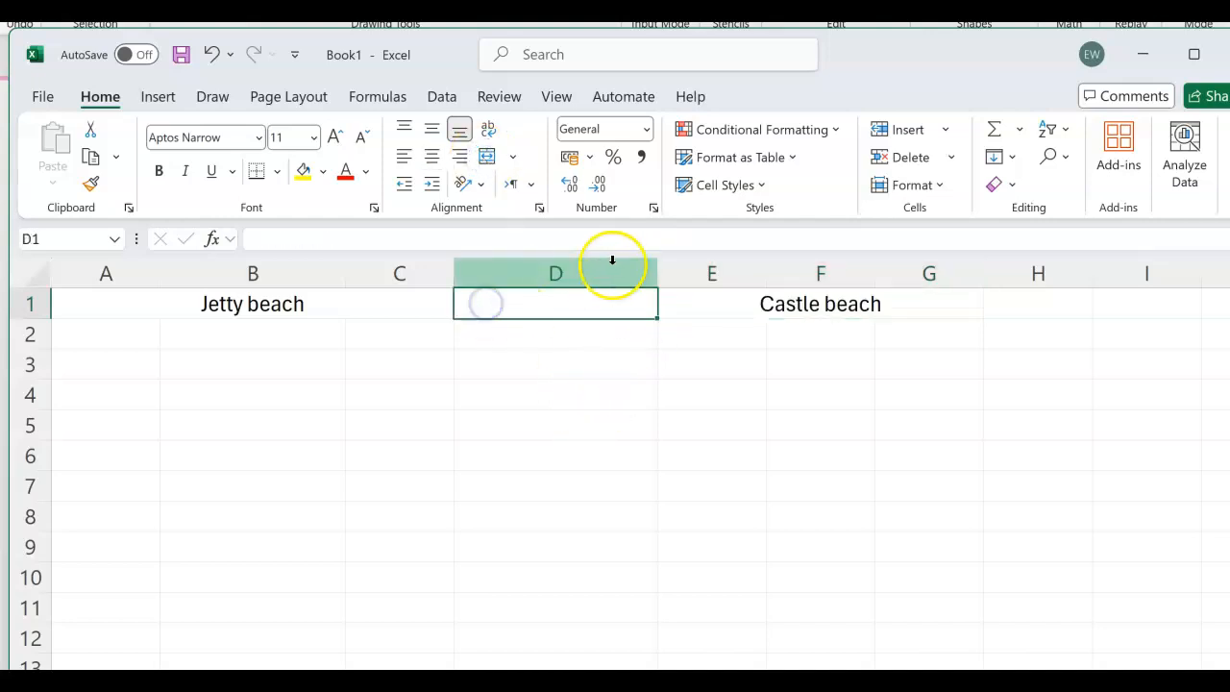
drag(658, 270, 521, 272)
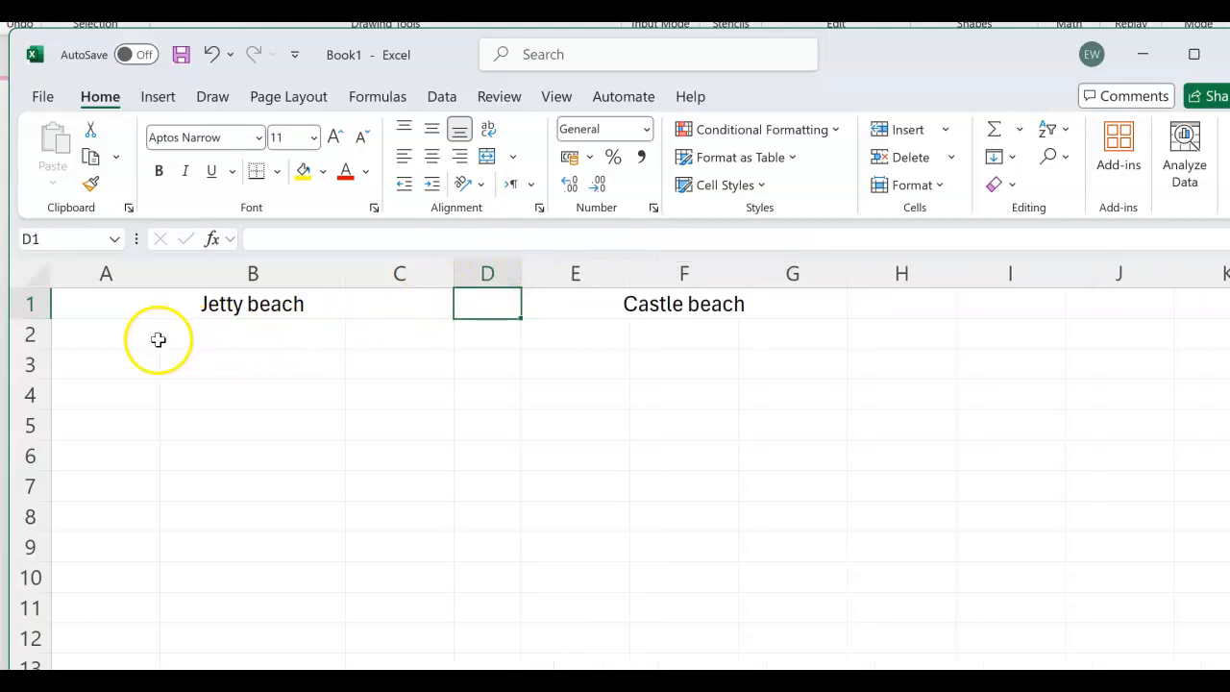
Step: Enter the subheadings Height, Width and Ratio in cells A2:C2 under Jetty beach
click(129, 341)
text(H)
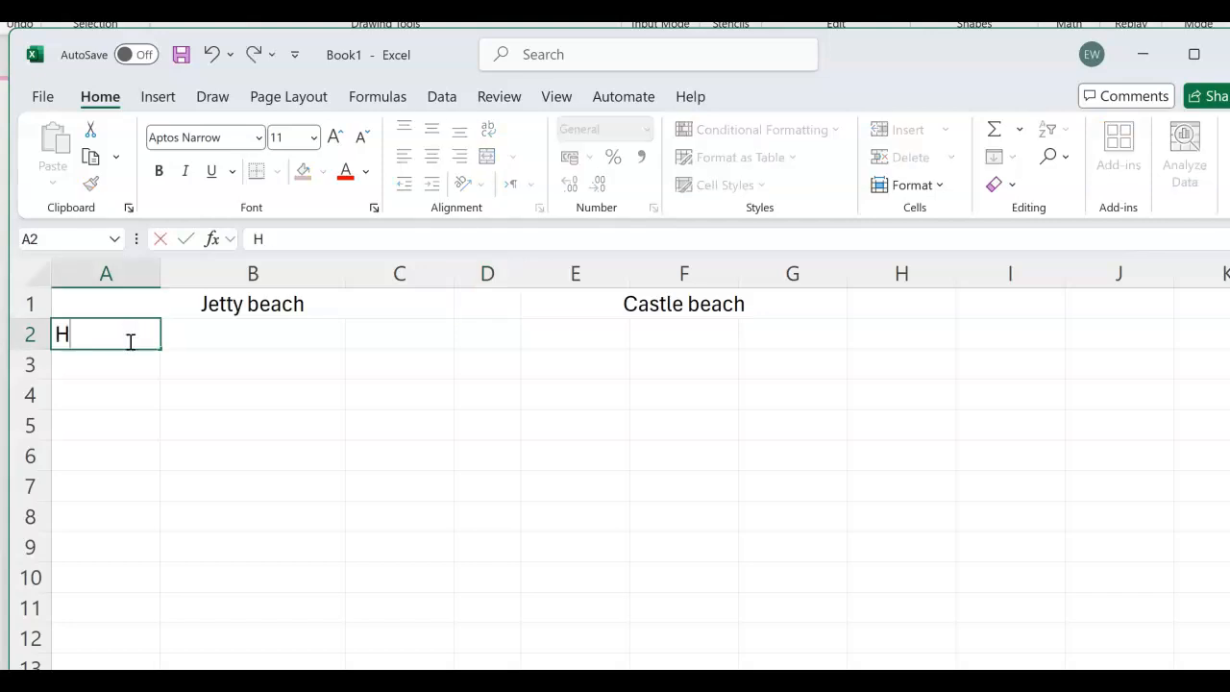
text(eight)
key(Tab)
text(Wi)
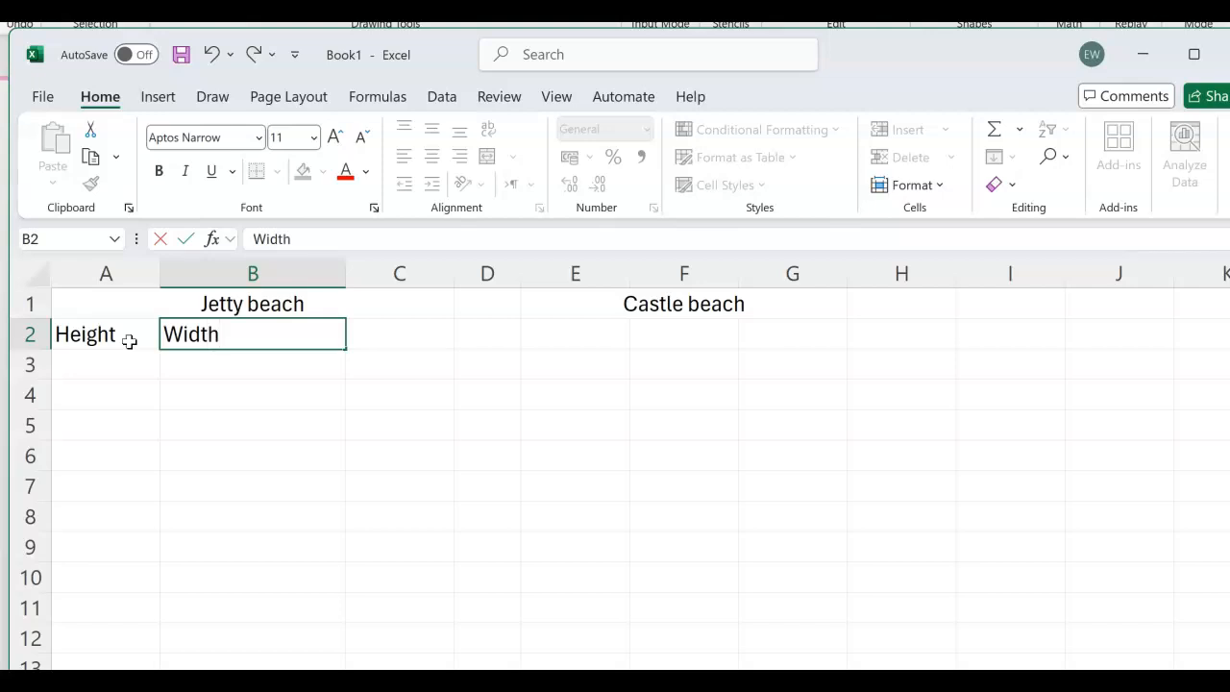
key(Tab)
text(R)
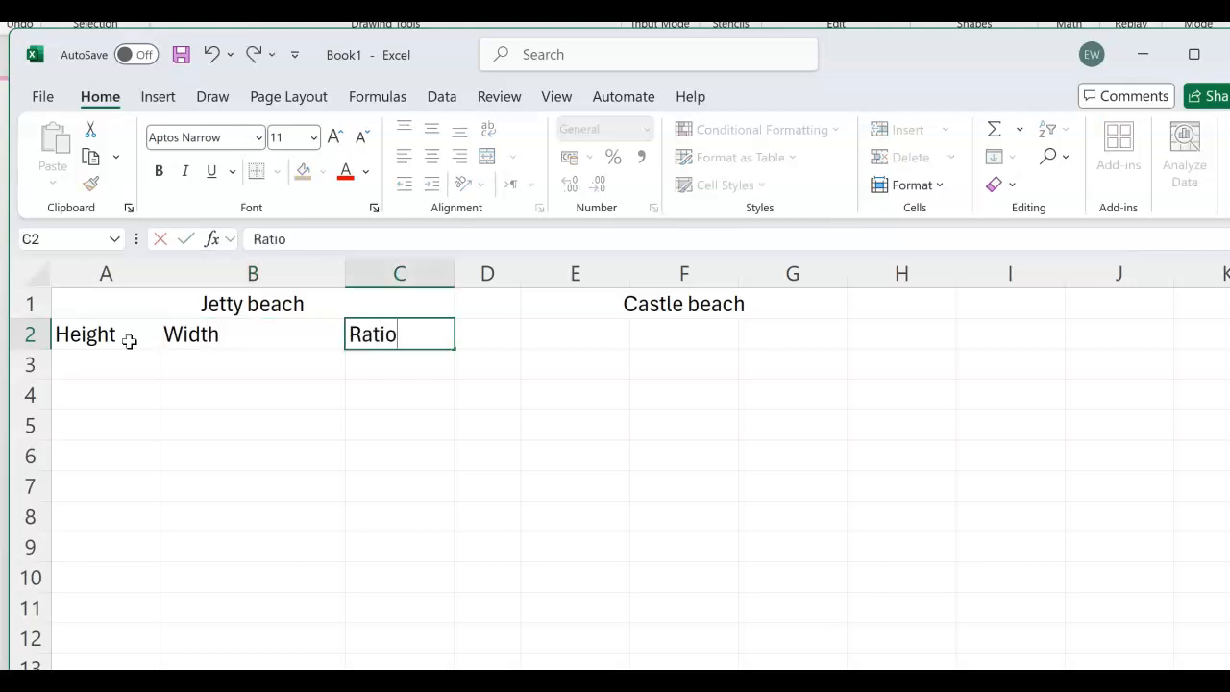
Step: Enter the subheadings Height, Width and Ratio in cells E2:G2 under Castle beach
key(Tab)
key(Tab)
text(He)
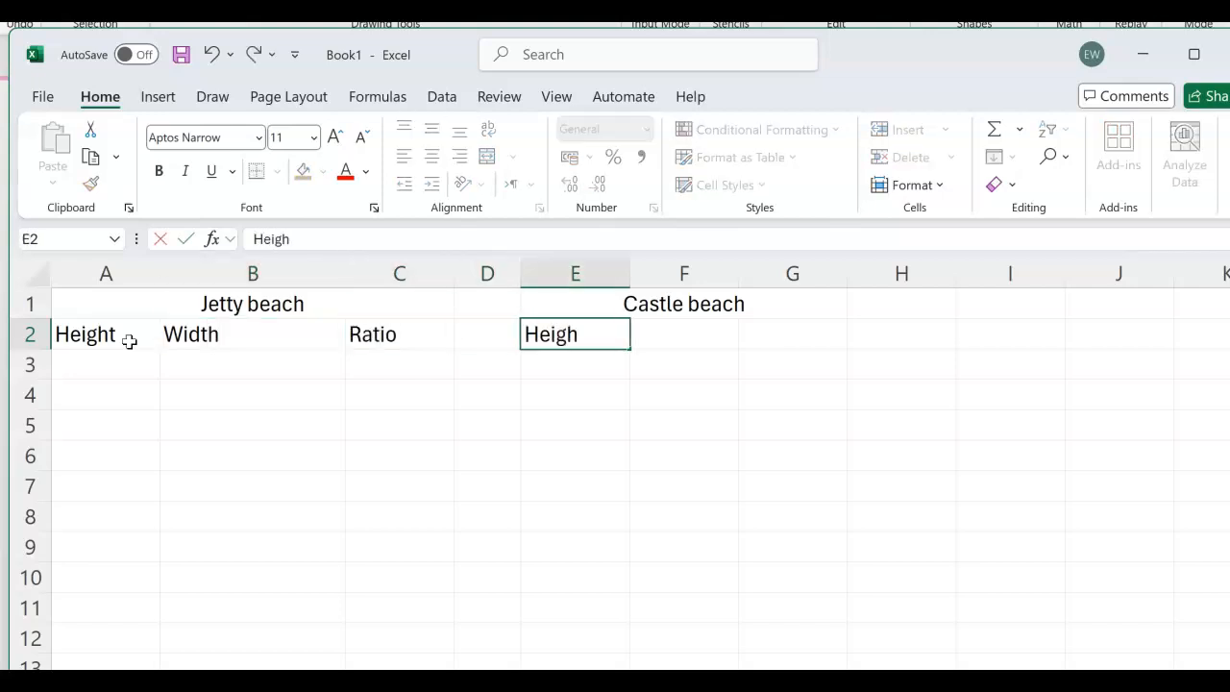
key(Tab)
text(Wid)
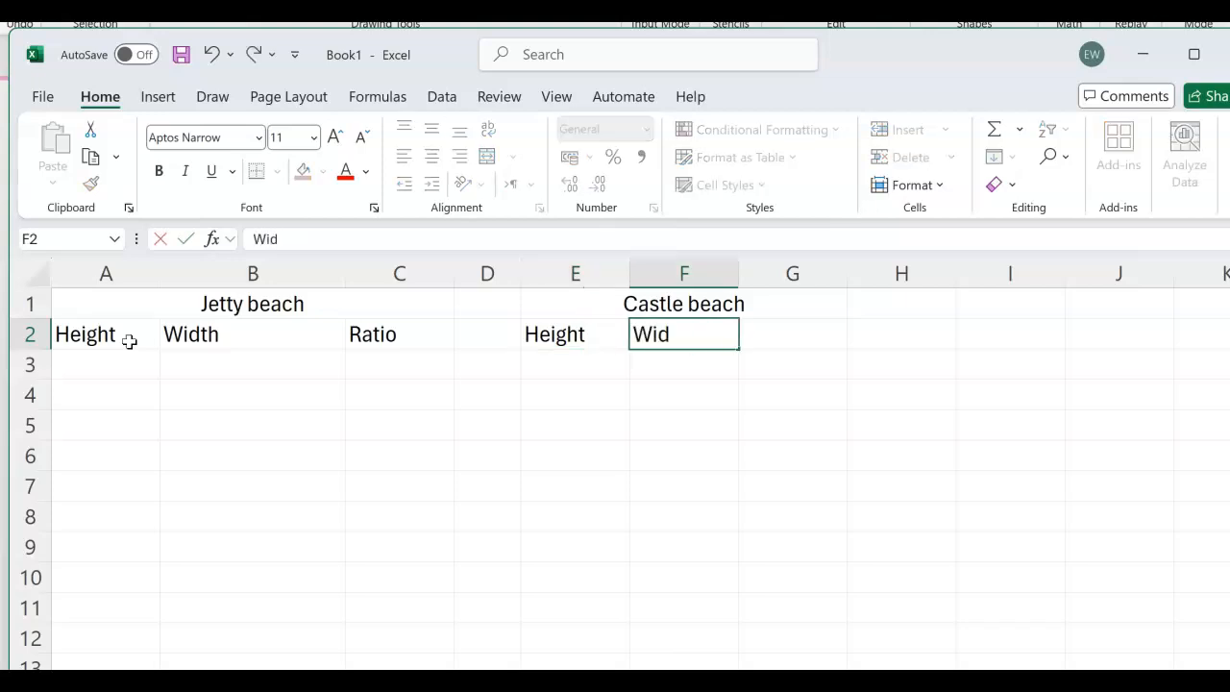
key(Tab)
text(Rat)
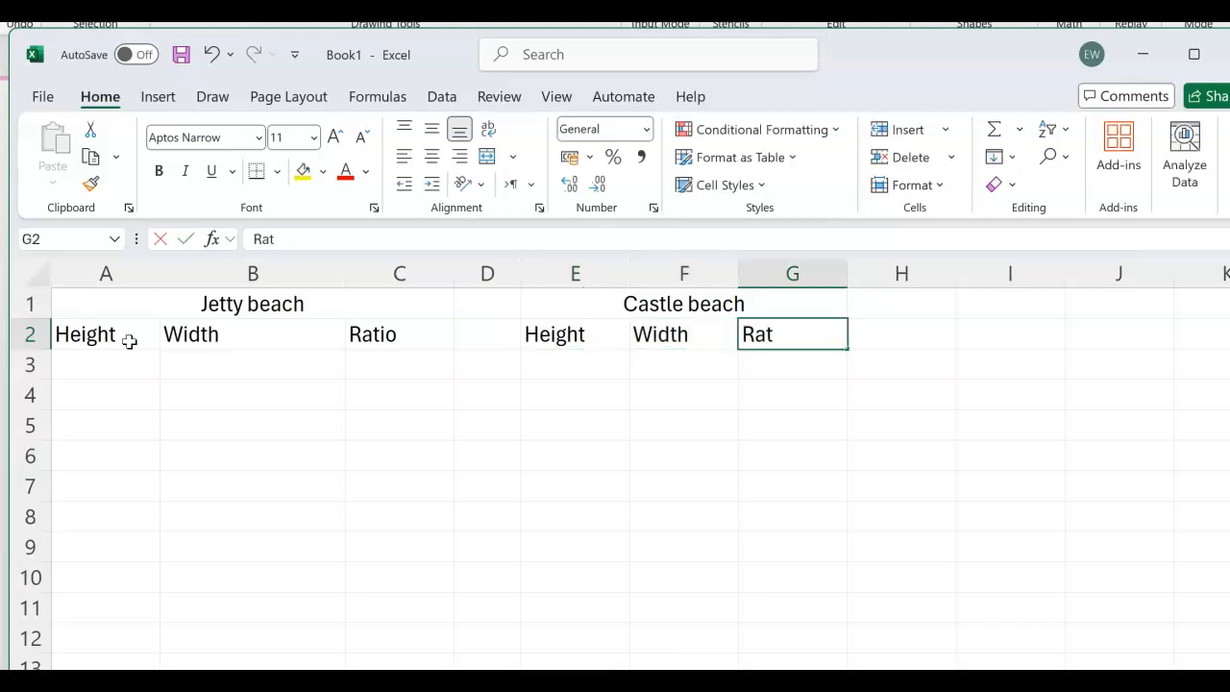
text(io)
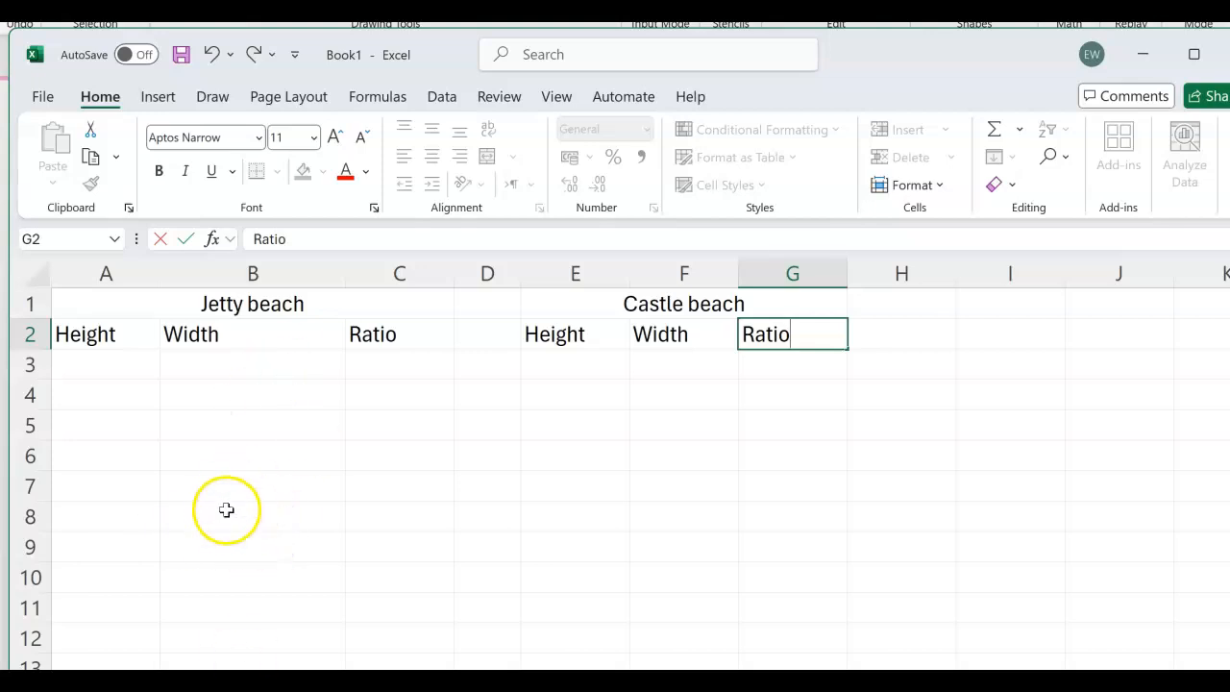
Step: Label cell B9 "Mean" and cell B10 "Standard deviation"
click(212, 548)
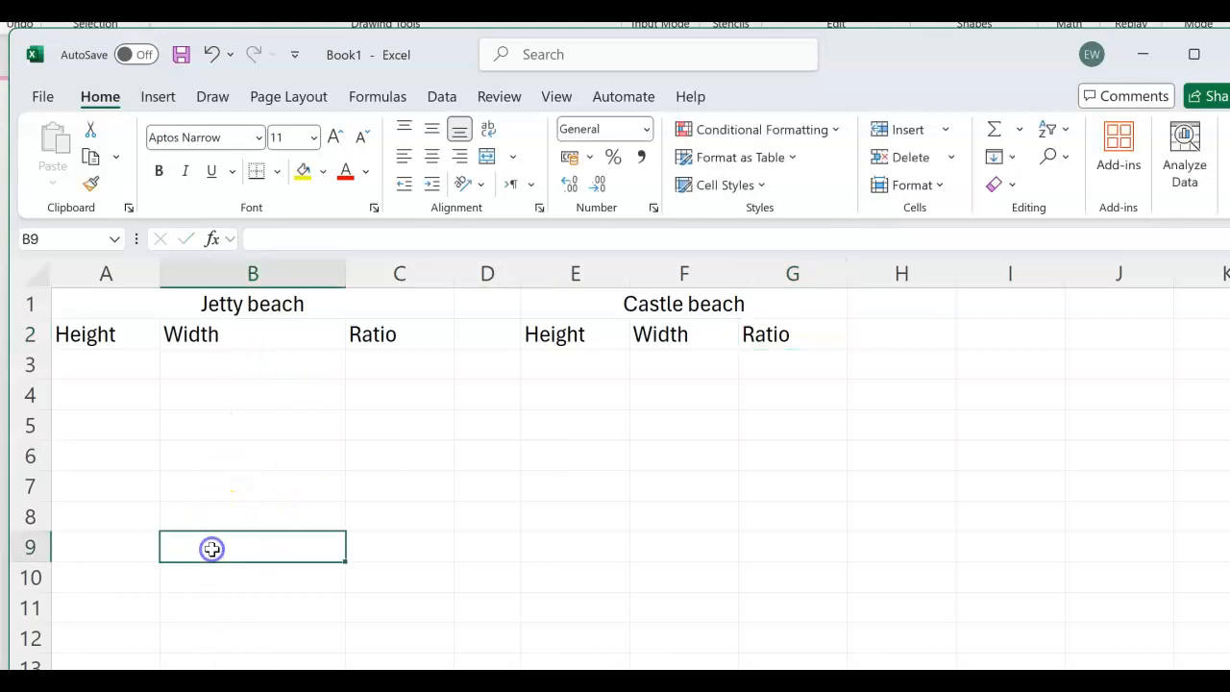
text(Mean)
key(Return)
text(Stan)
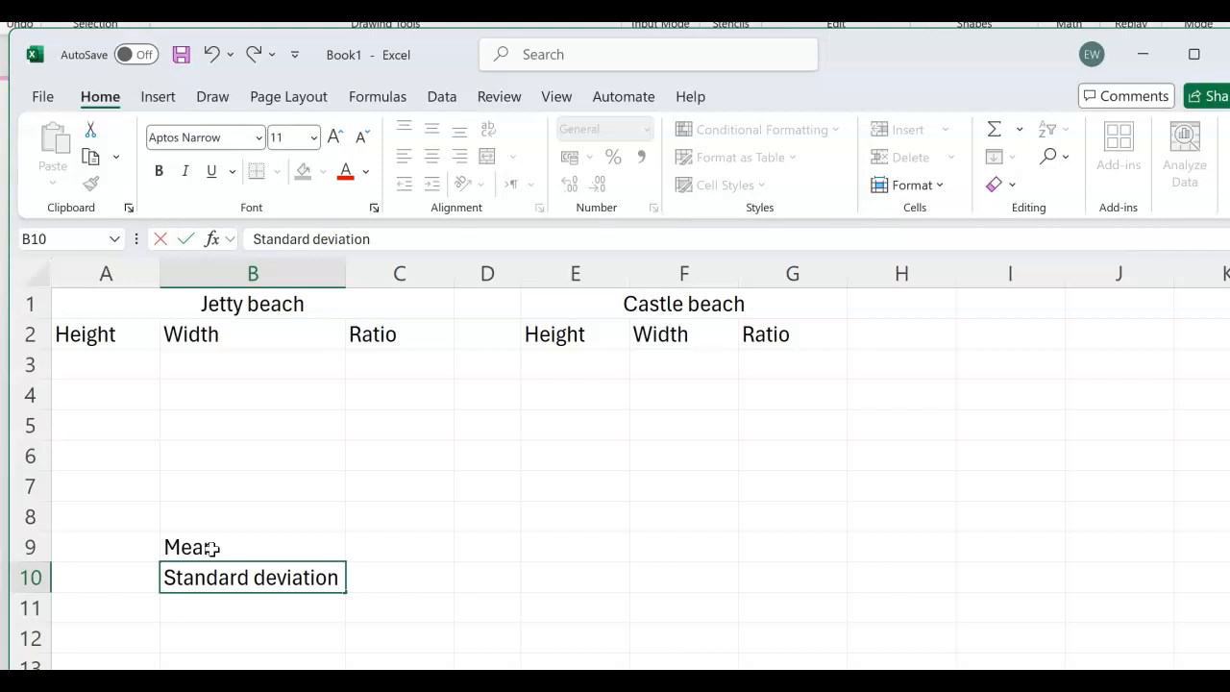
Step: Label cell F9 "Mean" and cell F10 "Standard deviation" in the Castle beach section
click(675, 555)
text(Ne)
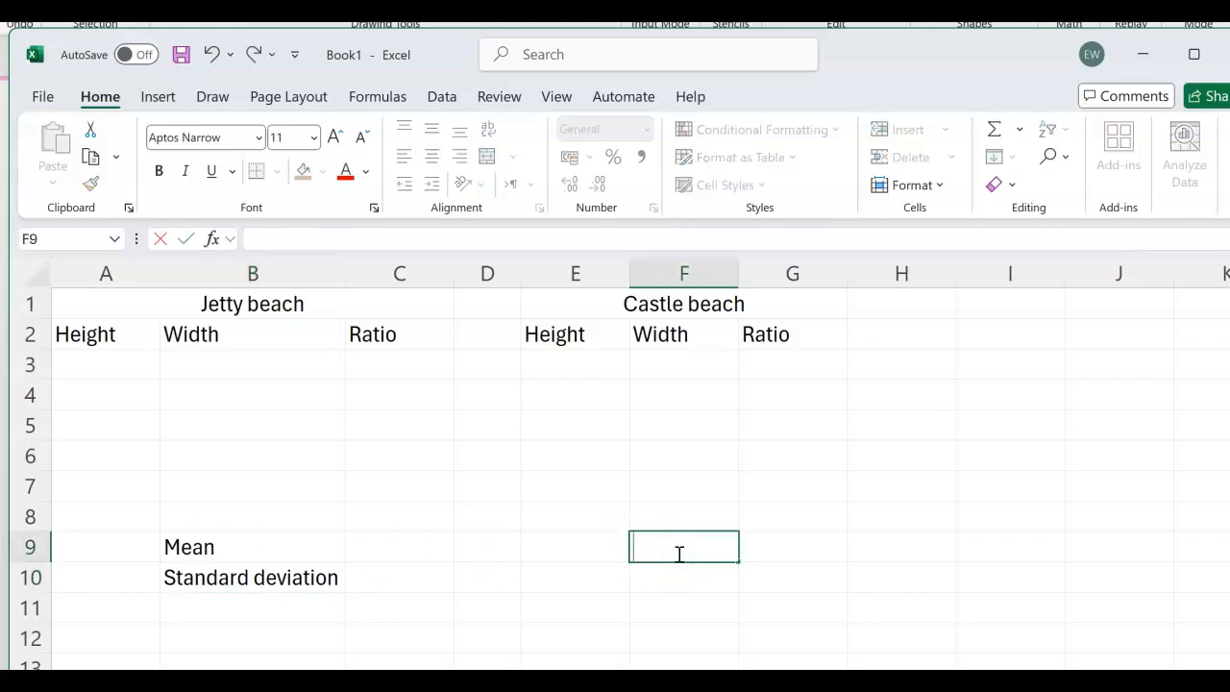
text(an)
key(Return)
text(Sta)
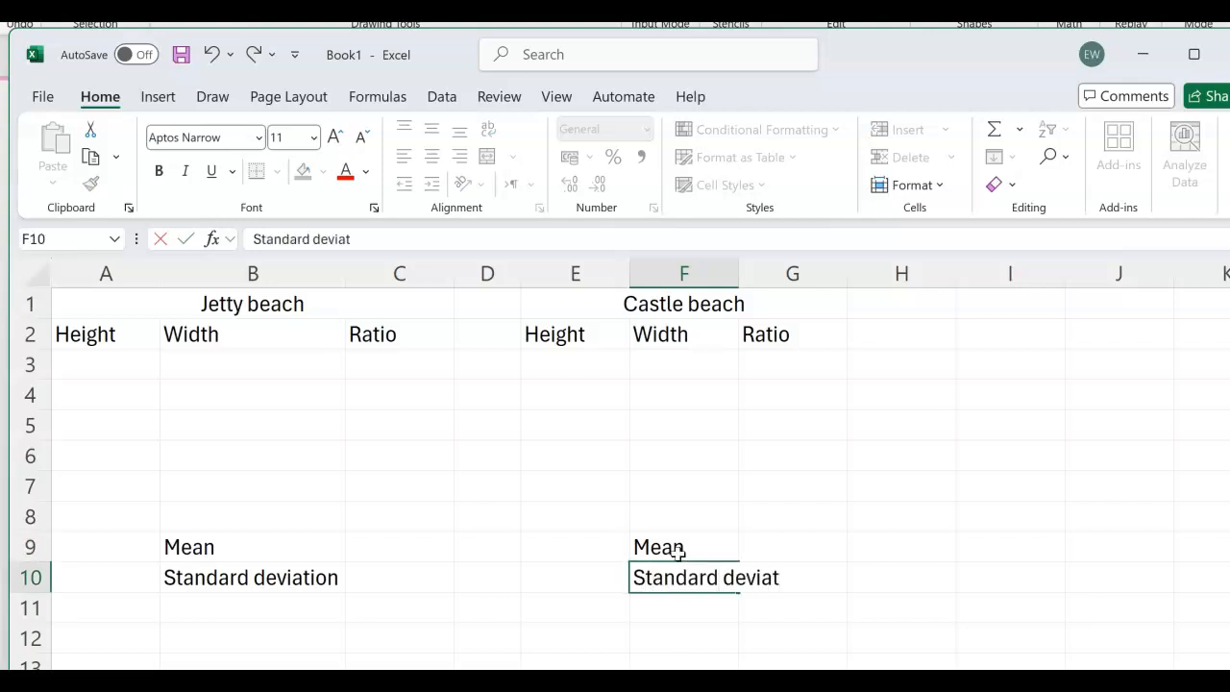
click(670, 620)
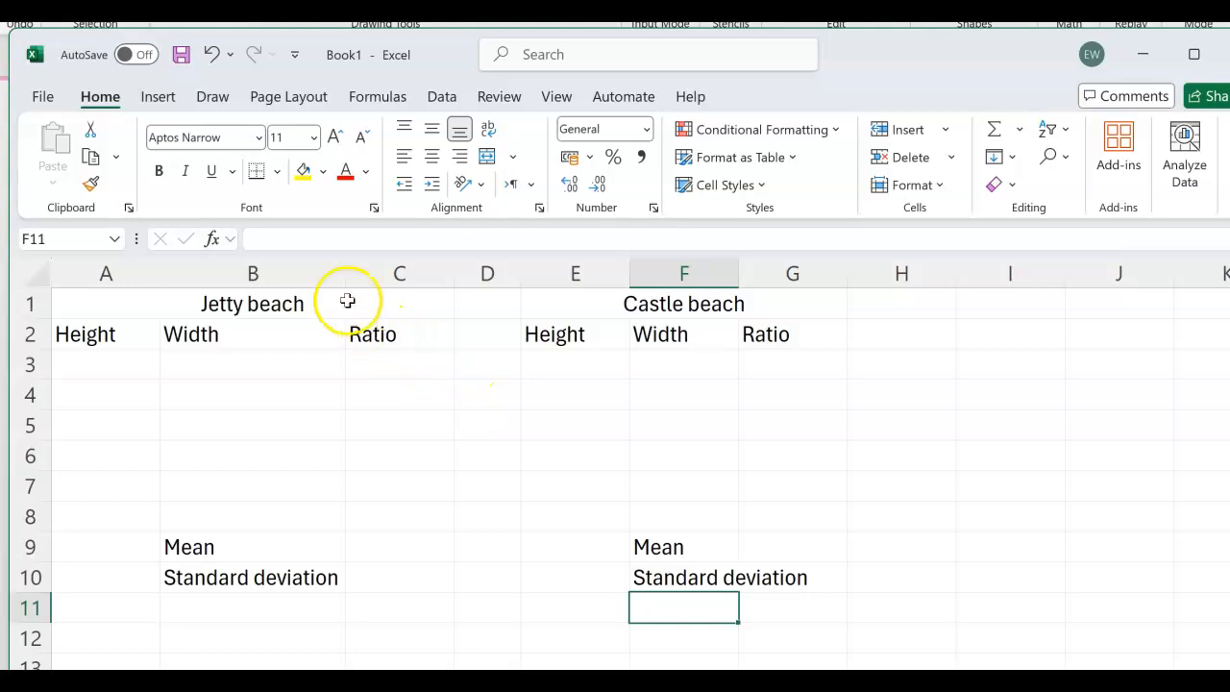
Step: Extend the merged Jetty beach heading in A1 to read "Jetty beach (BES 6)"
click(284, 306)
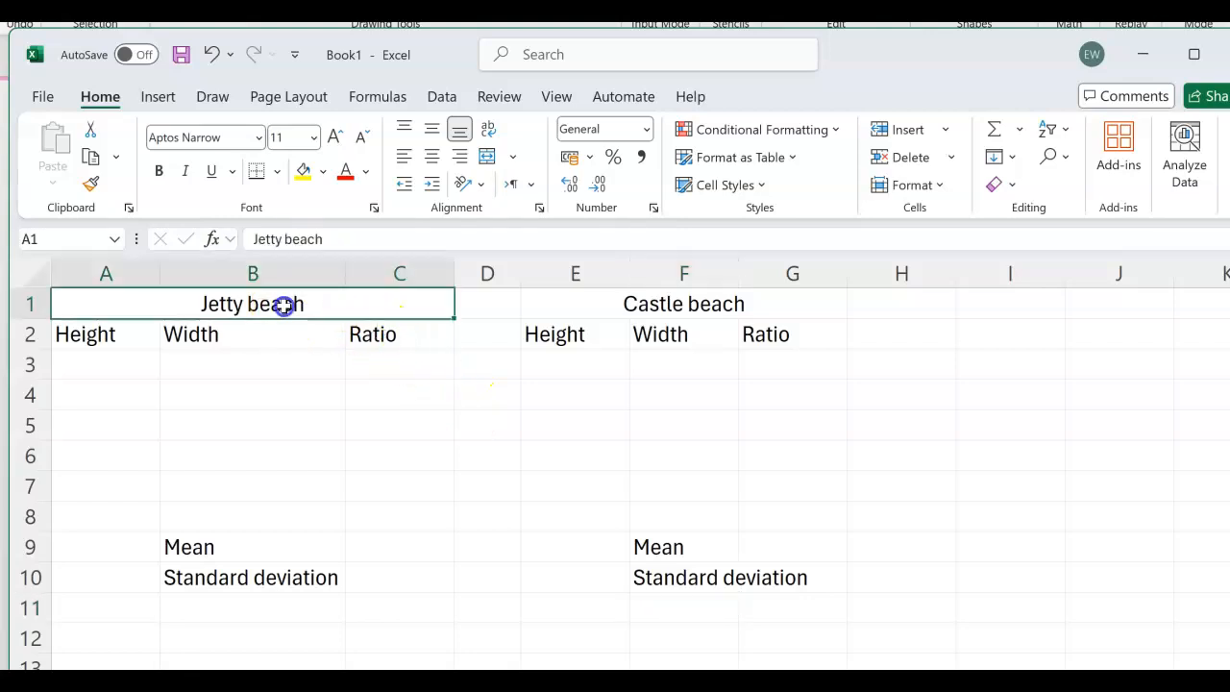
click(344, 240)
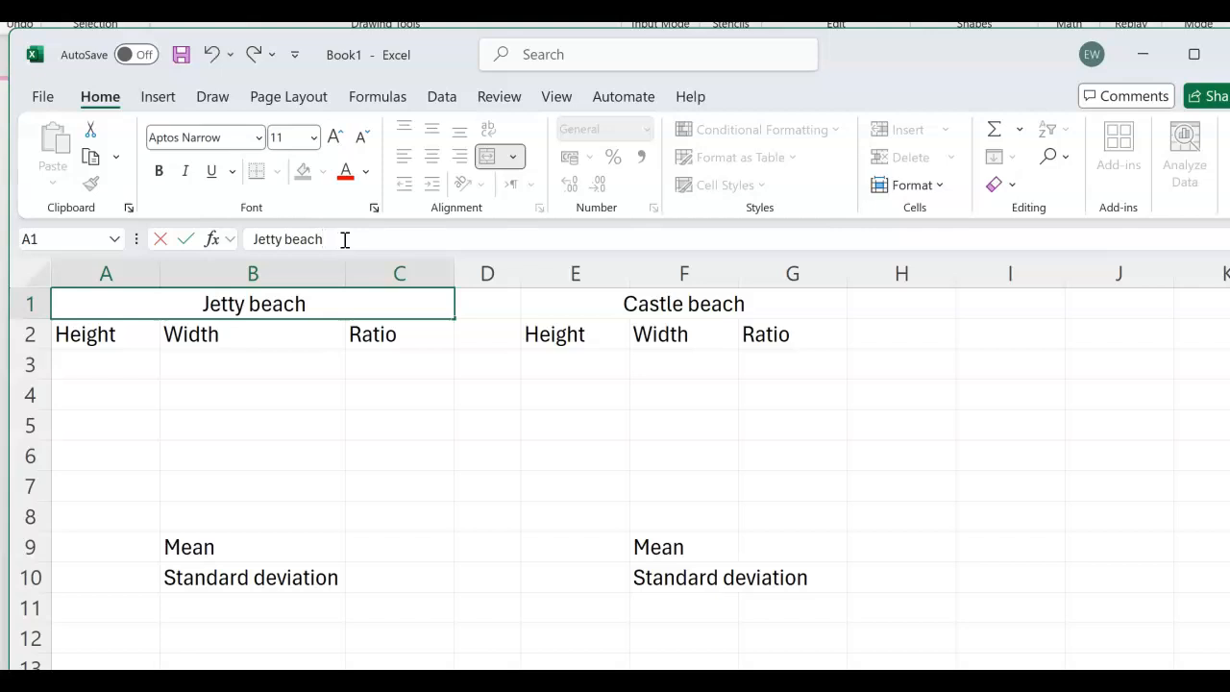
text((BED)
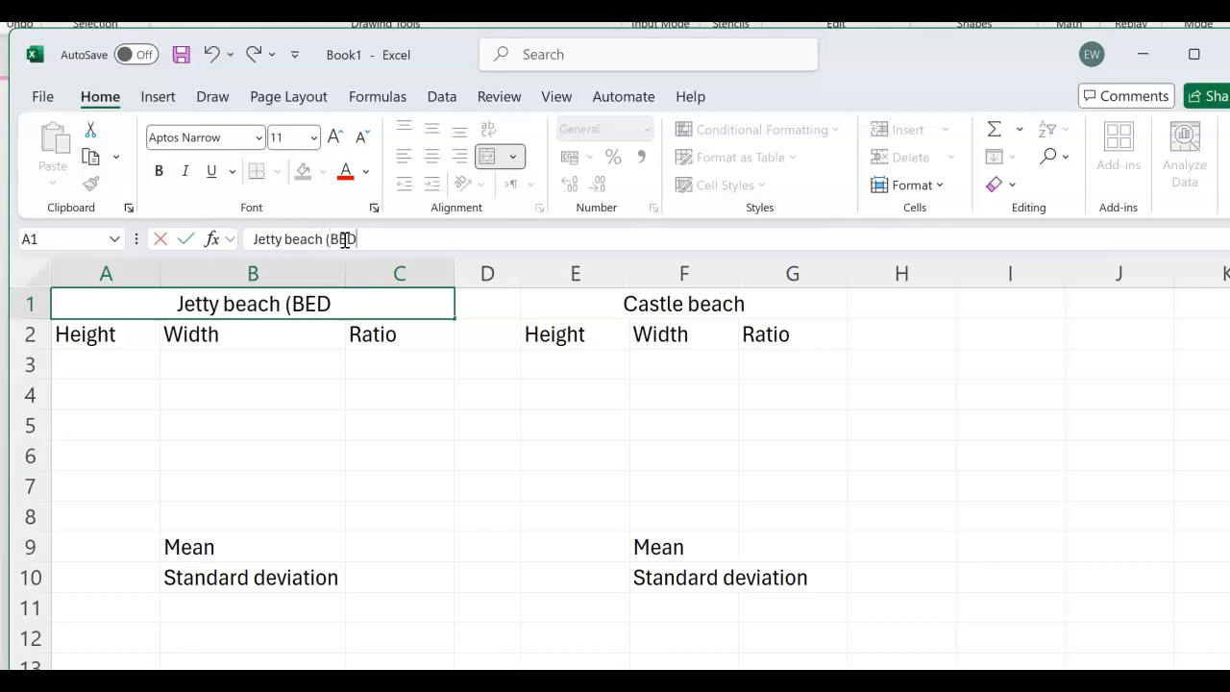
key(BackSpace)
text(S)
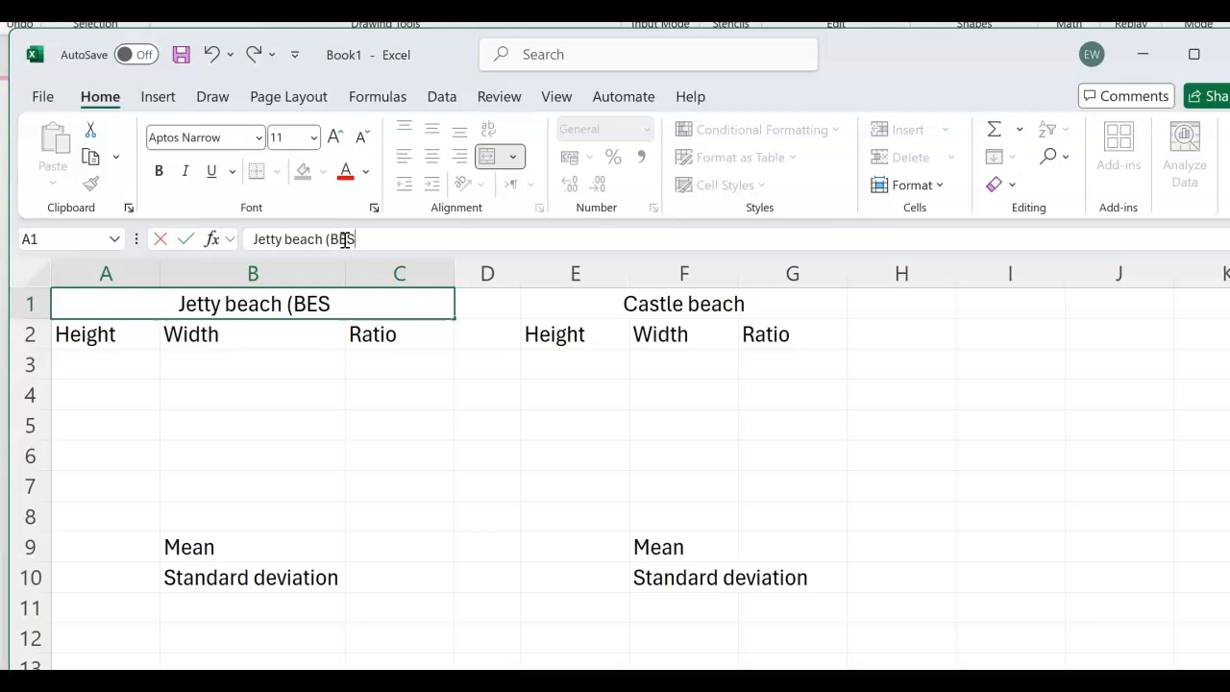
text( 6))
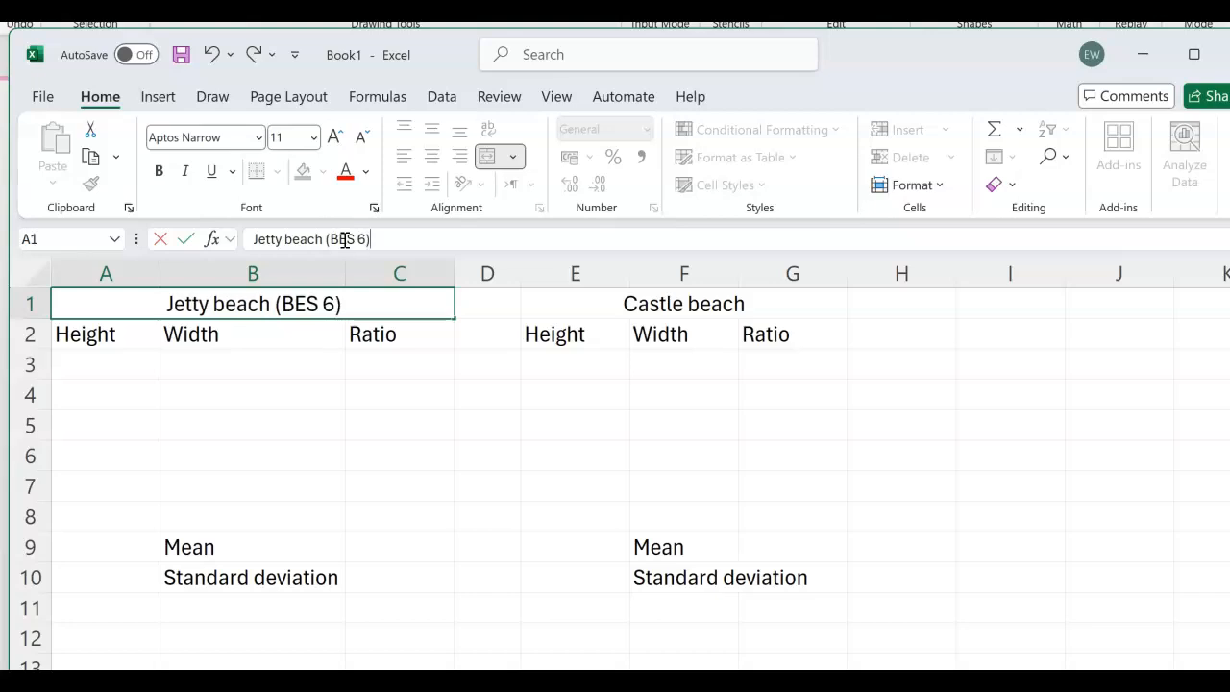
Step: Extend the merged Castle beach heading in E1 to read "Castle beach (BES 4)", with a space before the 4
click(712, 302)
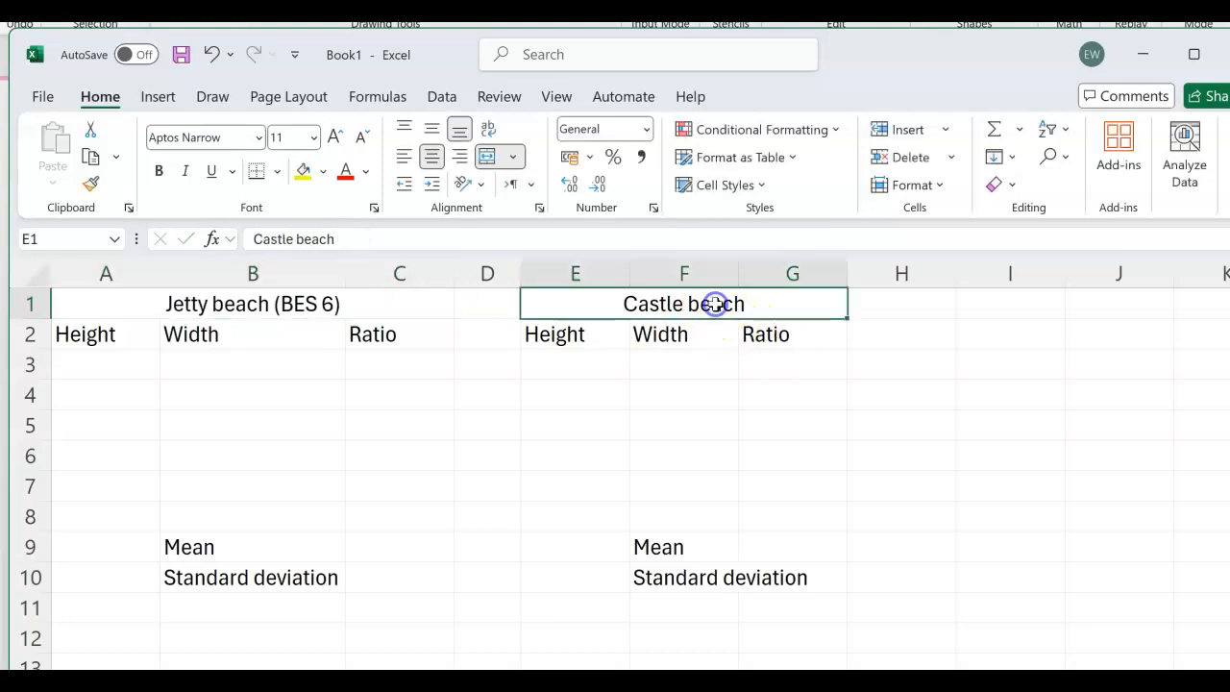
click(398, 237)
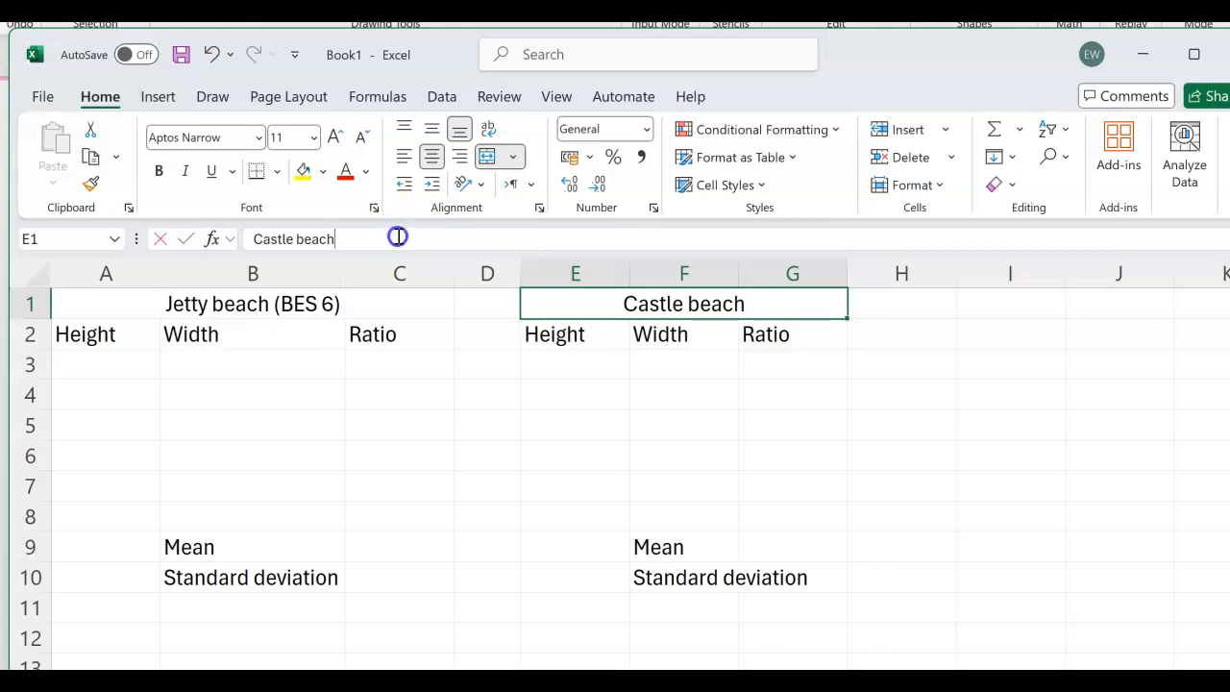
text((BES)
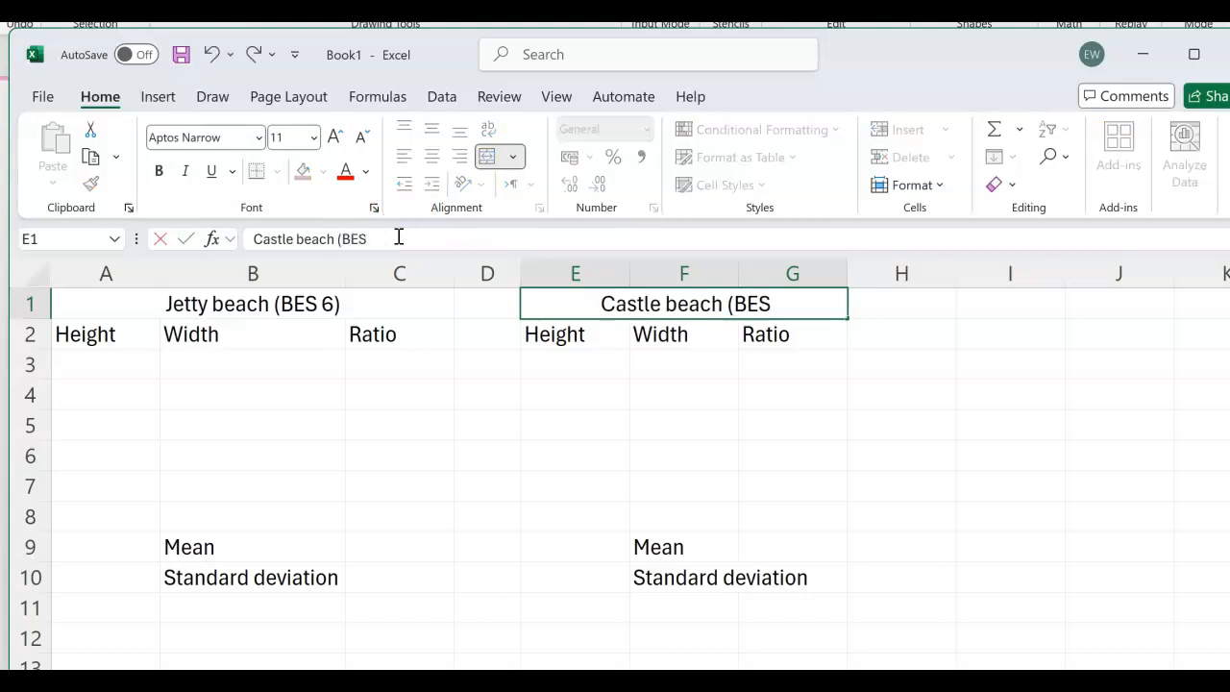
text(4))
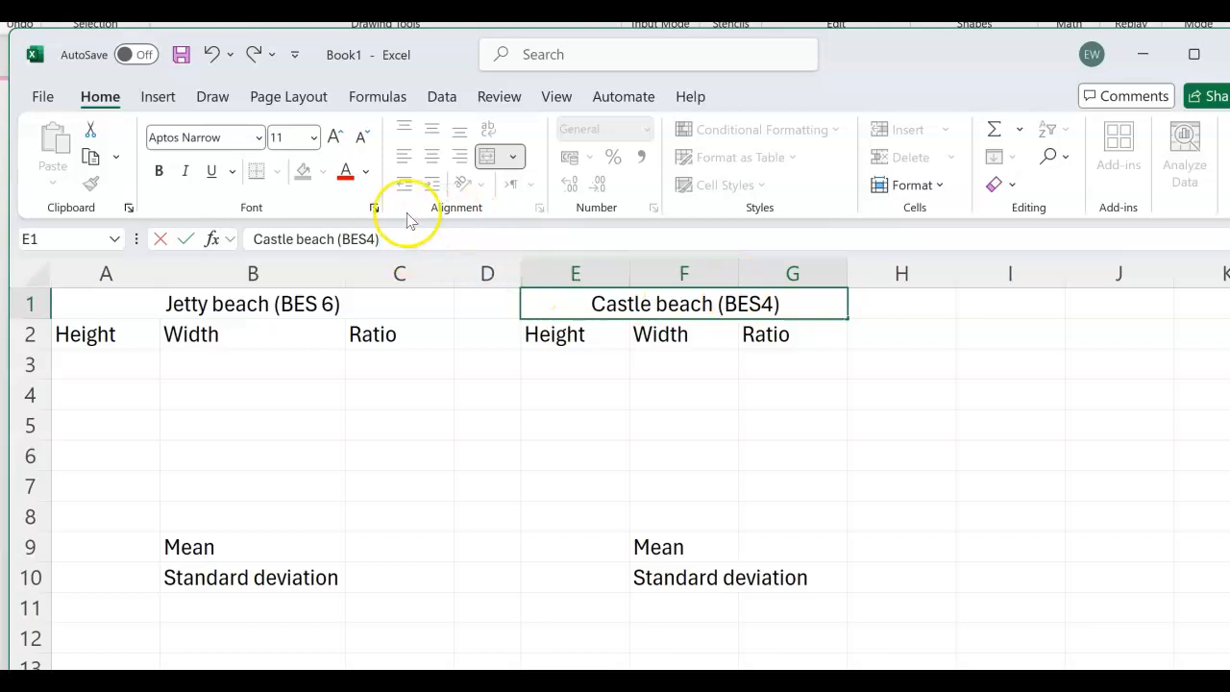
click(369, 237)
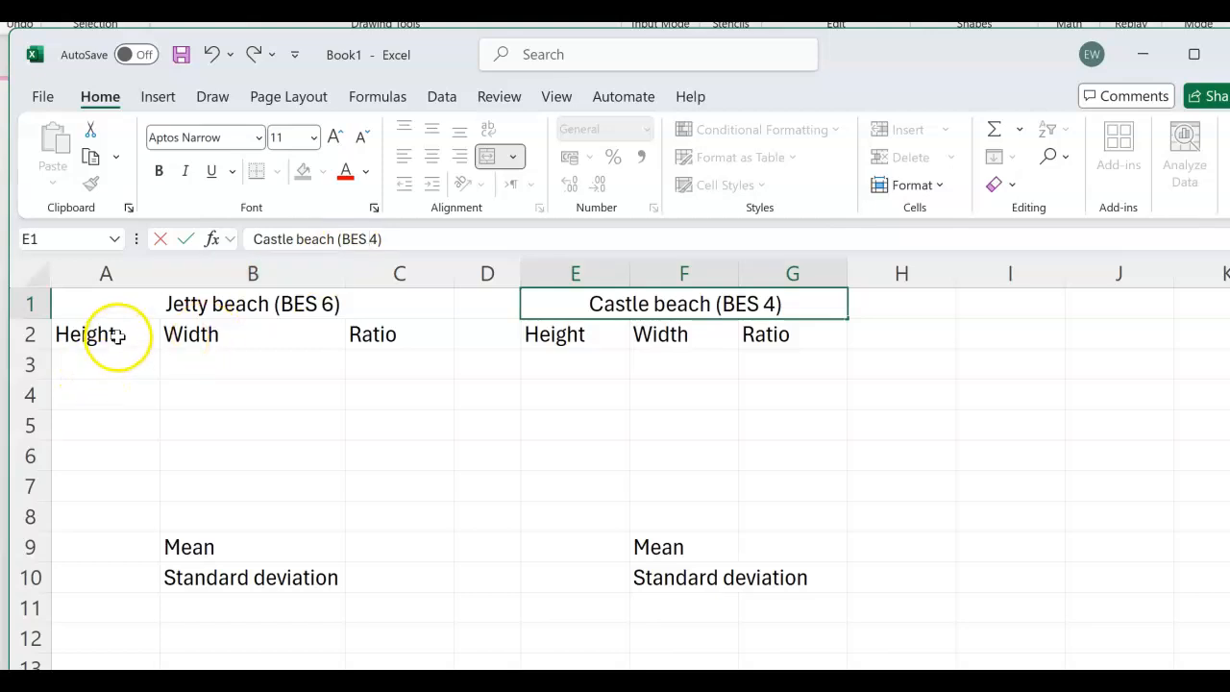
Step: Add the unit mm and a plus-minus symbol (±) after "Height" in cell A2
click(116, 336)
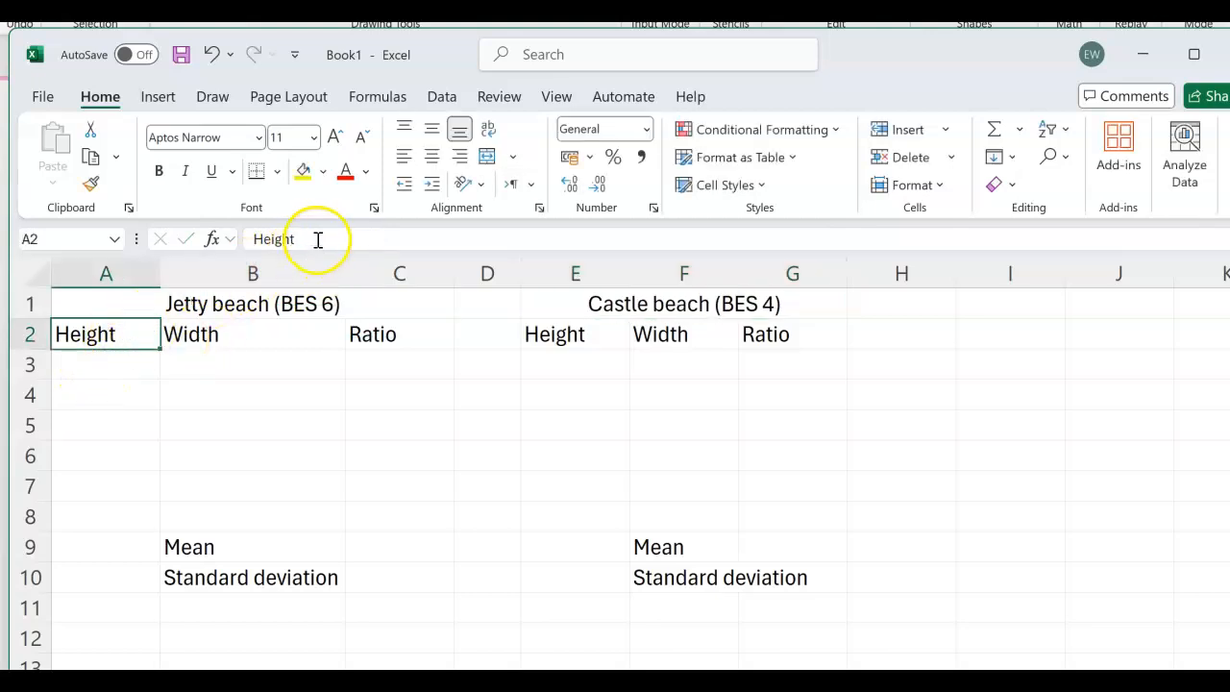
click(318, 239)
text(mm)
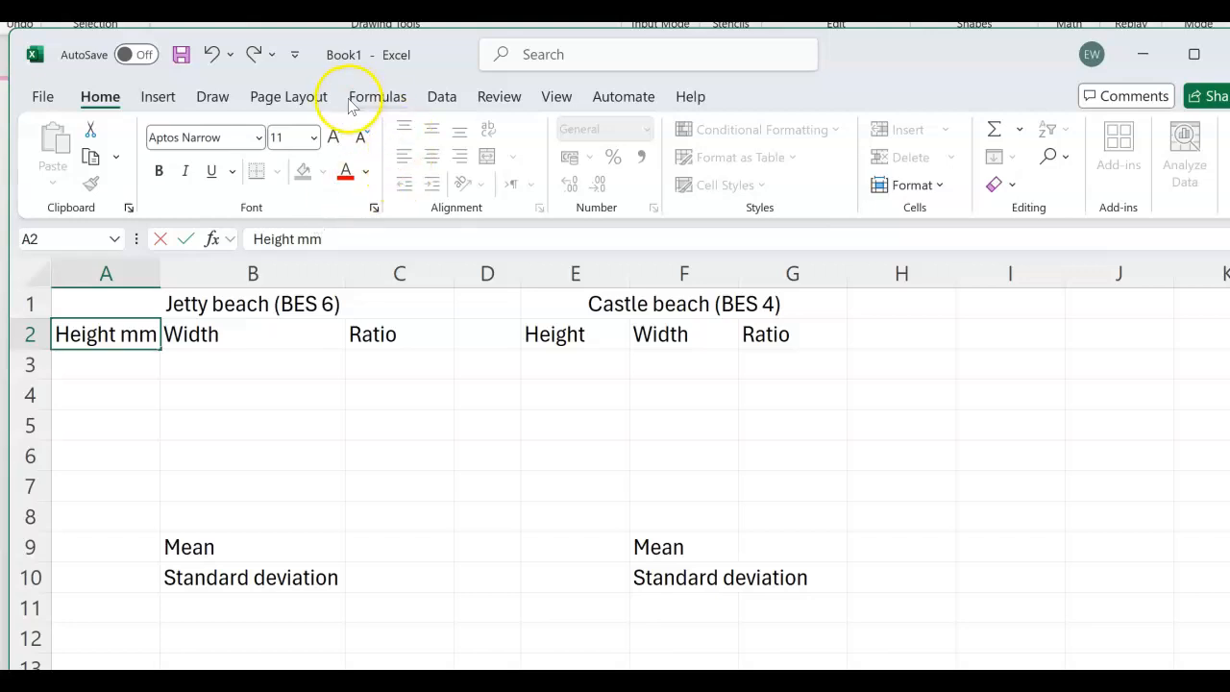
click(158, 98)
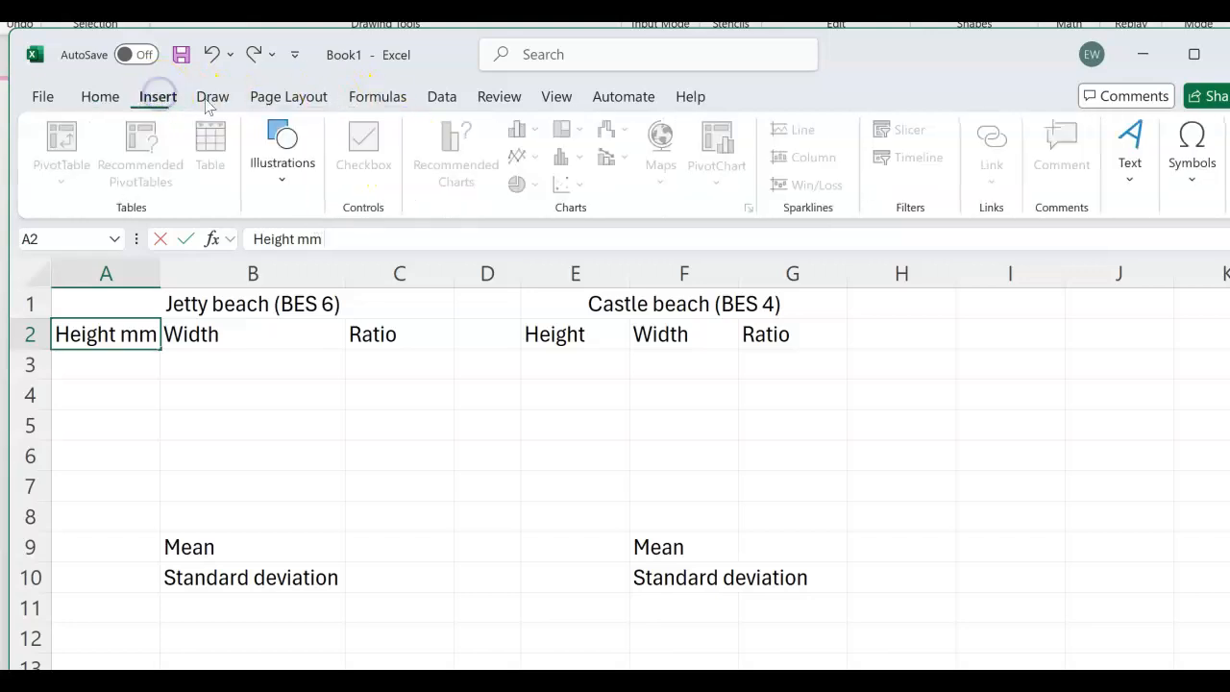
click(1191, 186)
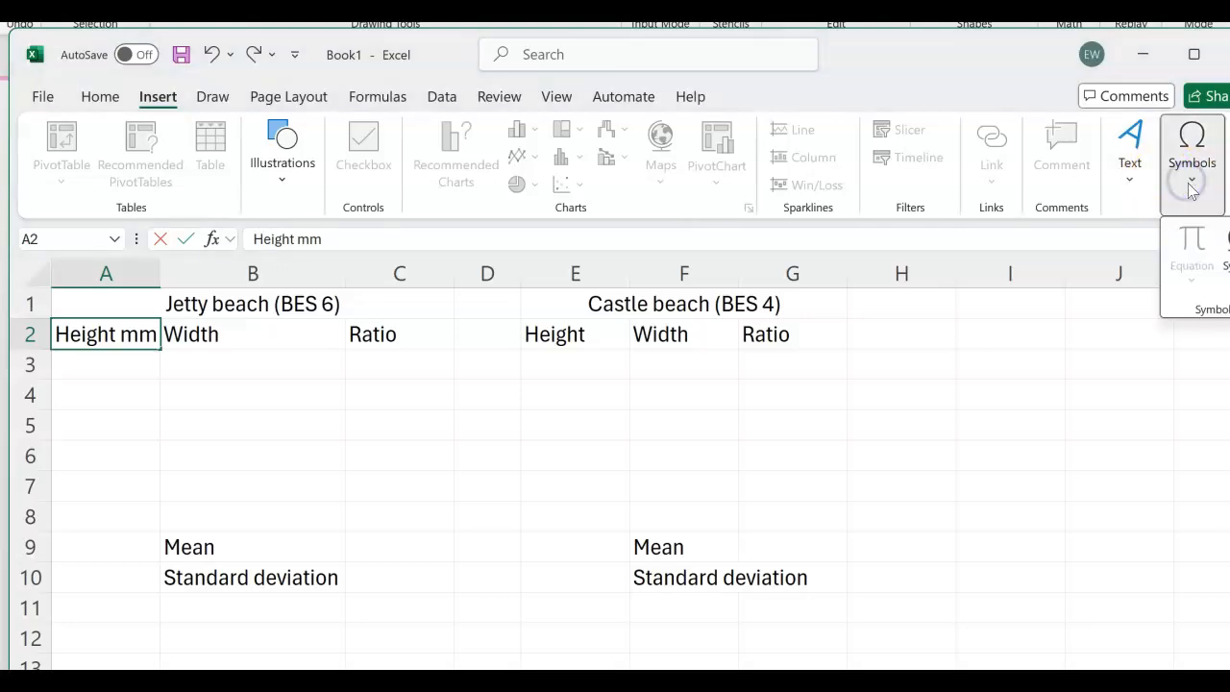
click(1197, 293)
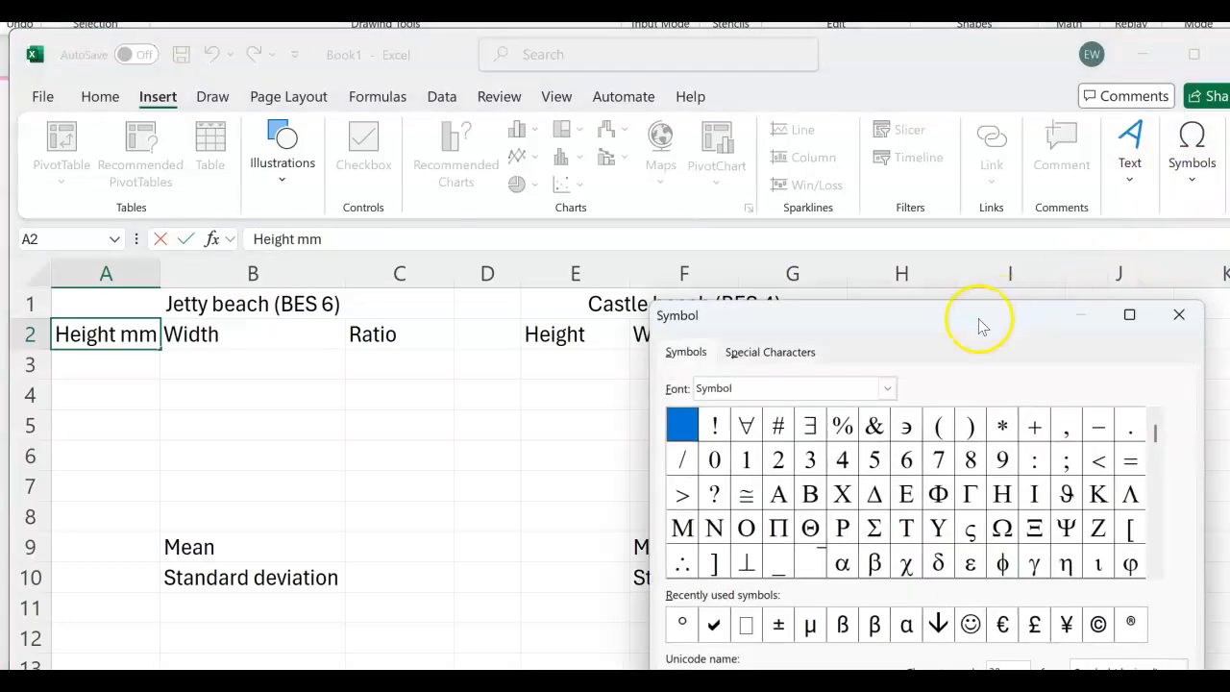
drag(976, 309, 828, 168)
click(634, 490)
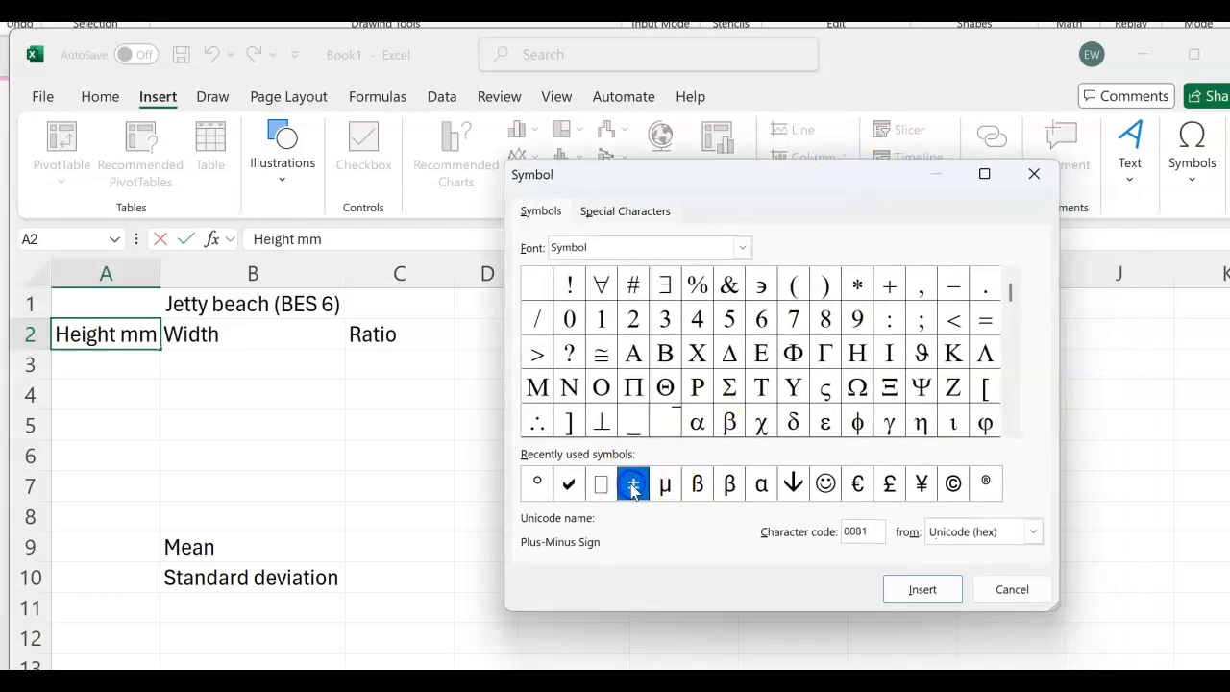
click(913, 586)
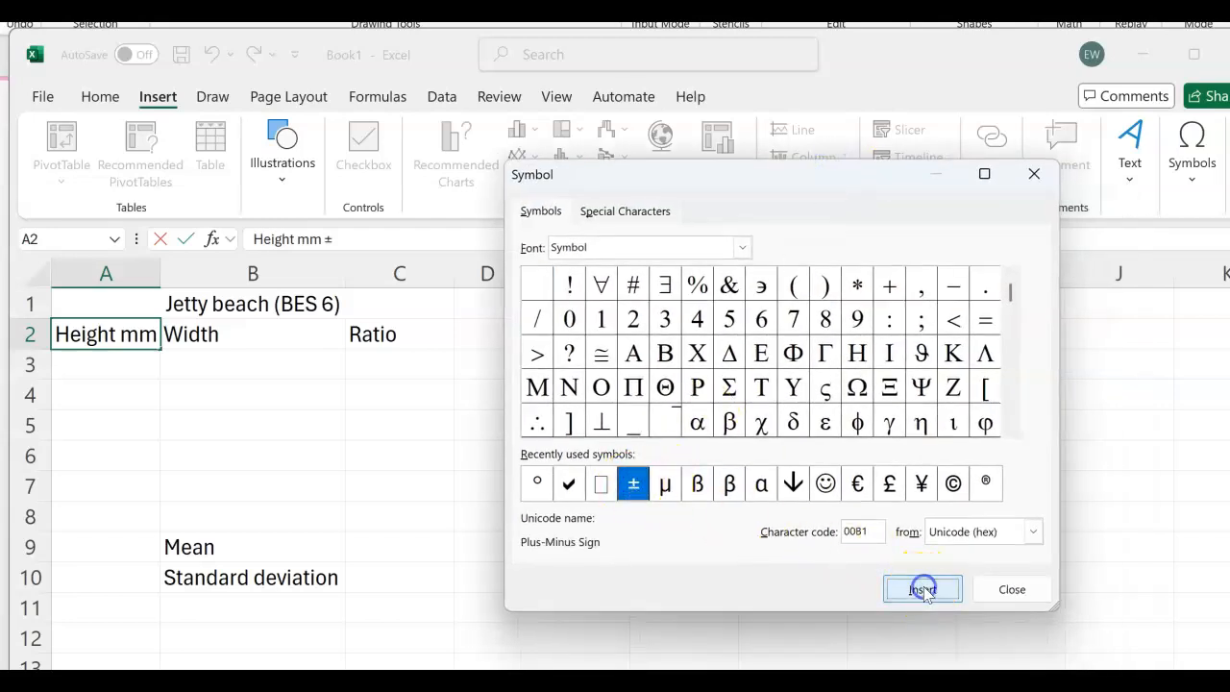
click(1014, 589)
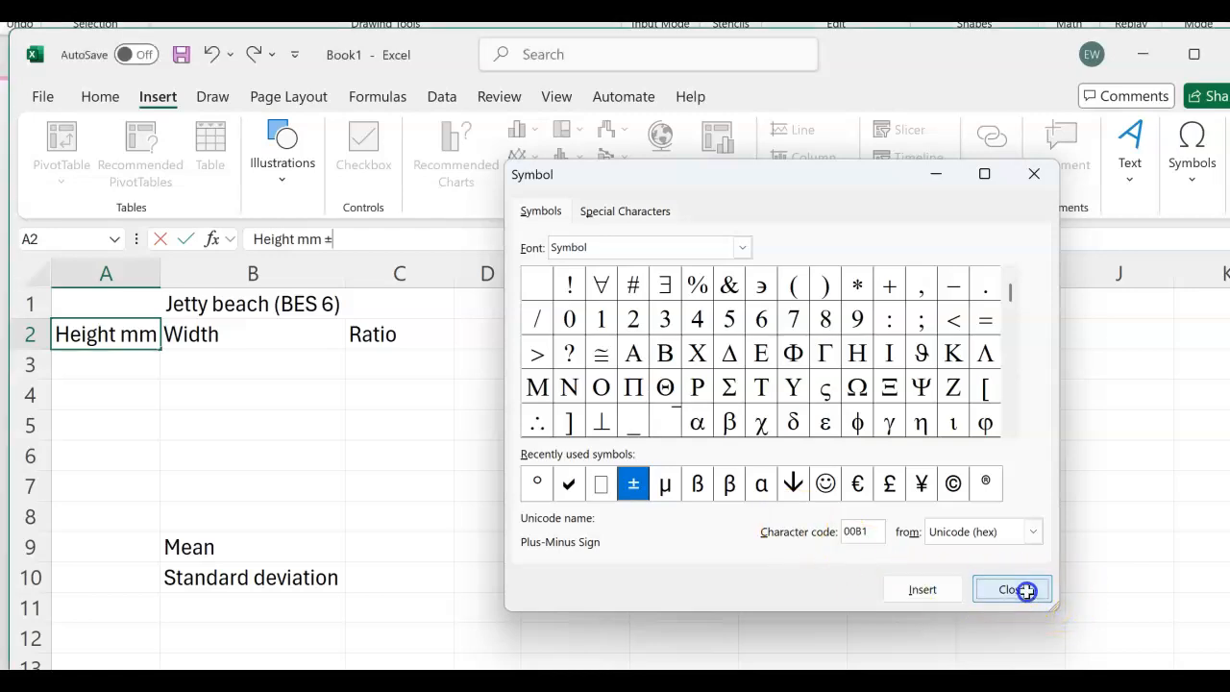
Step: Complete the A2 subheading with the bracketed uncertainty 0.05, so it reads "Height mm( ± 0.05)"
text(0.05))
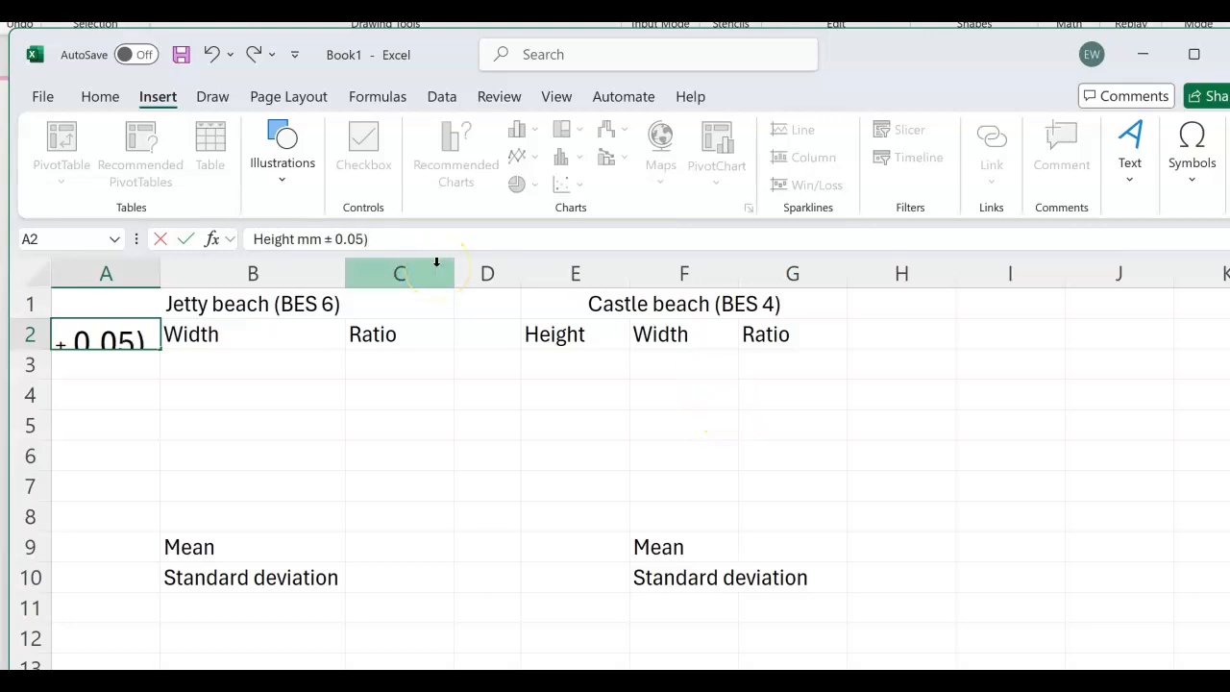
click(323, 238)
text(()
key(Return)
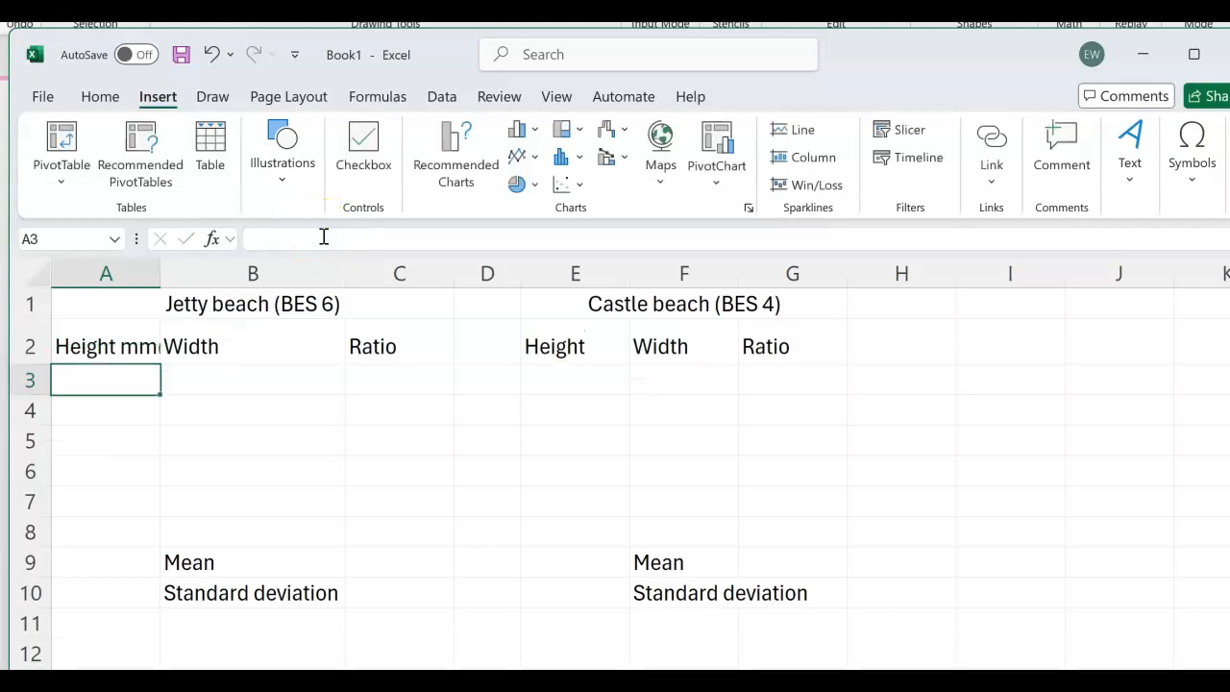
click(206, 346)
click(127, 350)
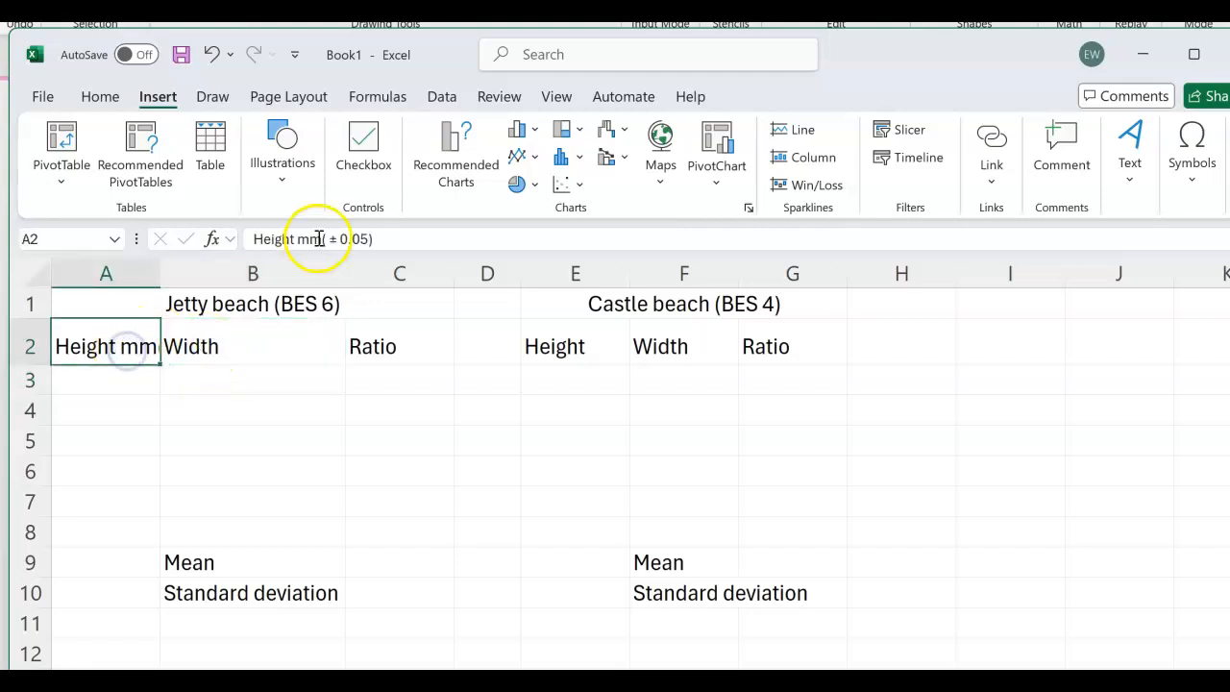
drag(297, 238, 377, 238)
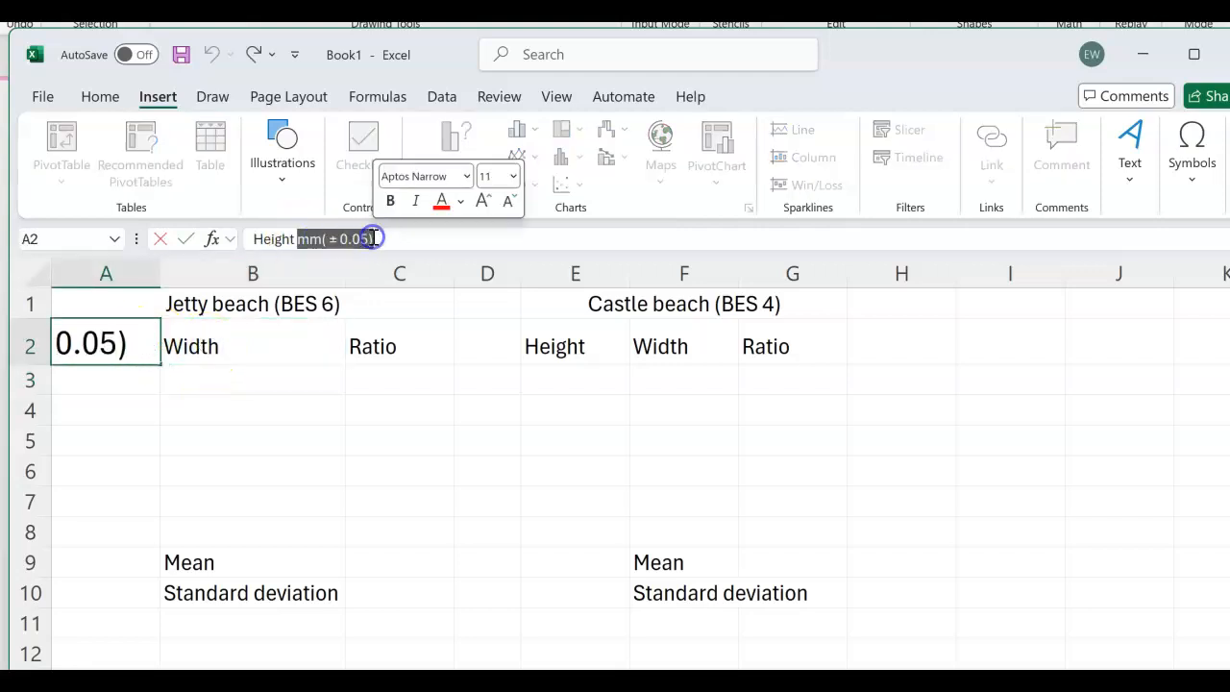
Step: Change the Jetty beach width subheading in B2 to "Width mm (±0.05)", inserting the plus-minus sign as a symbol
click(239, 350)
click(301, 238)
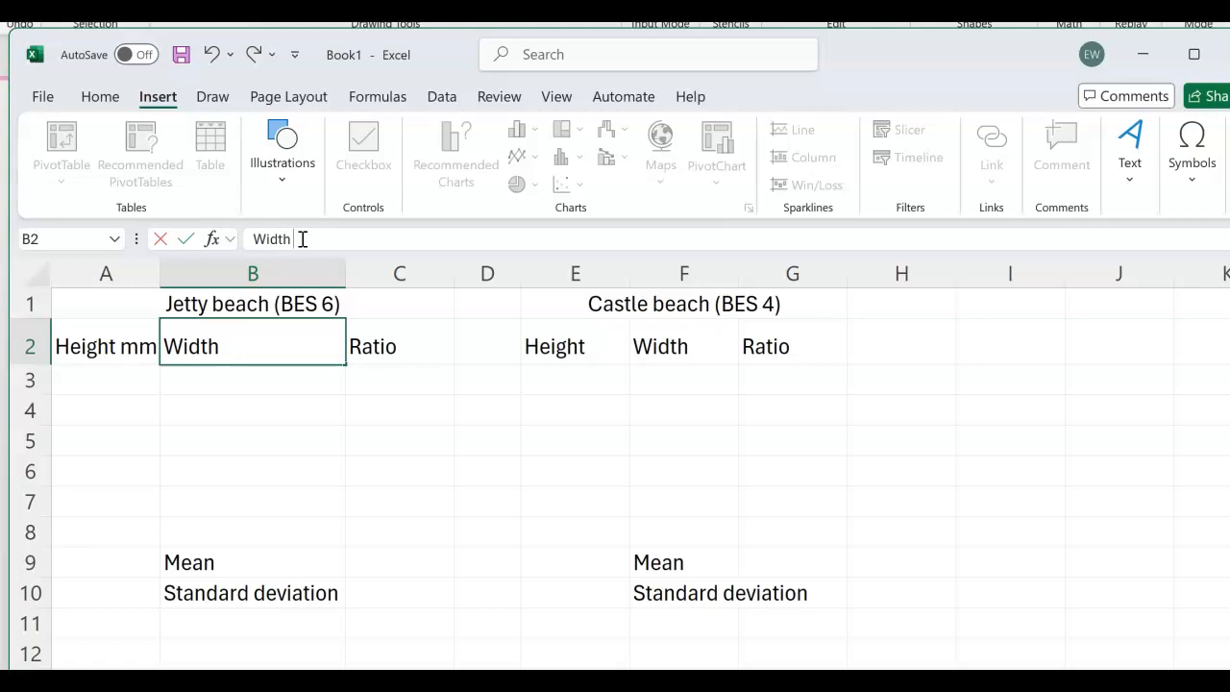
click(302, 238)
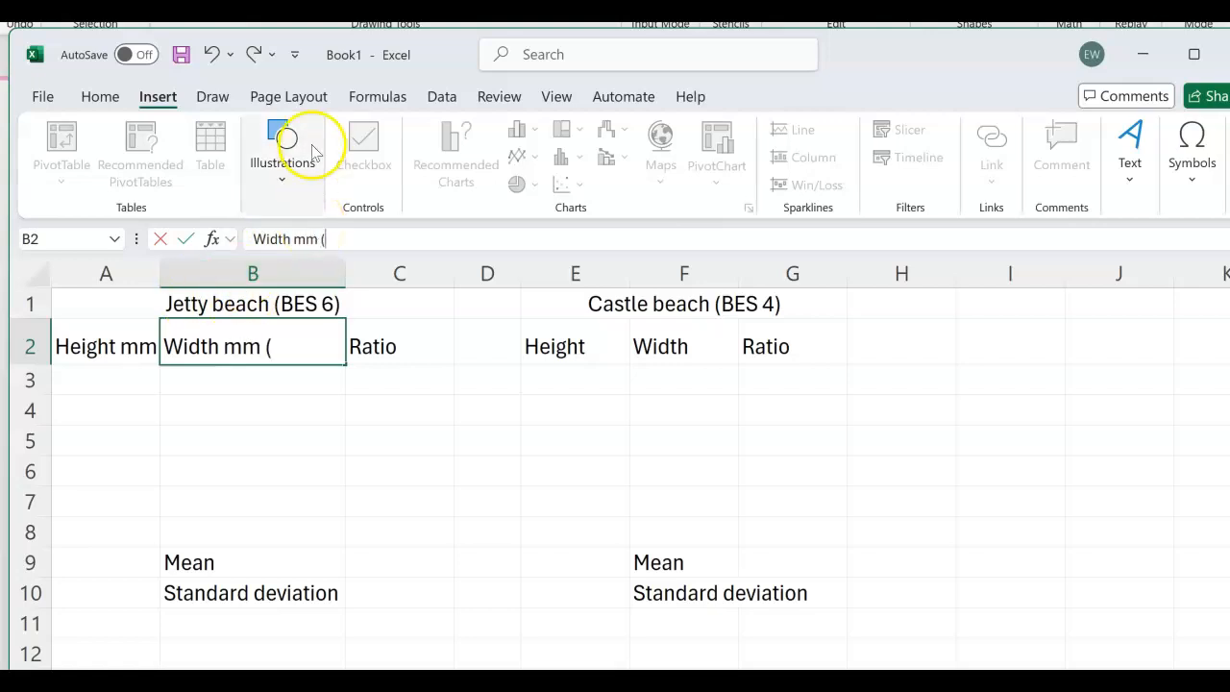
click(1194, 182)
click(1224, 258)
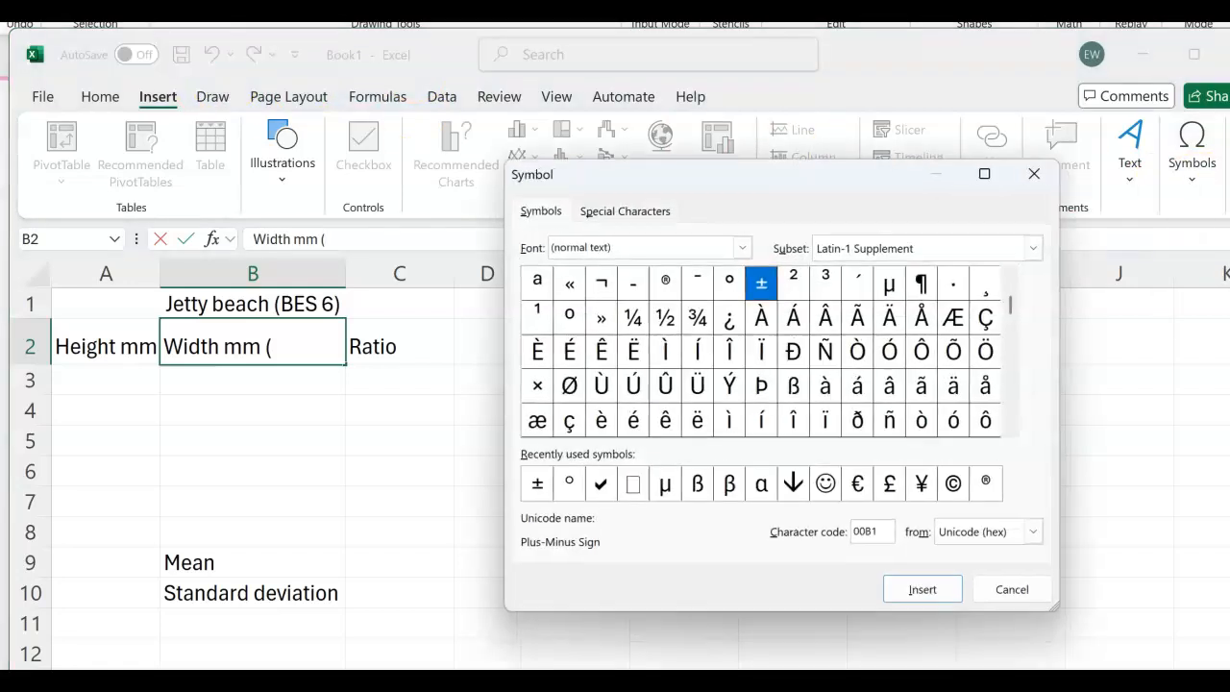
click(540, 486)
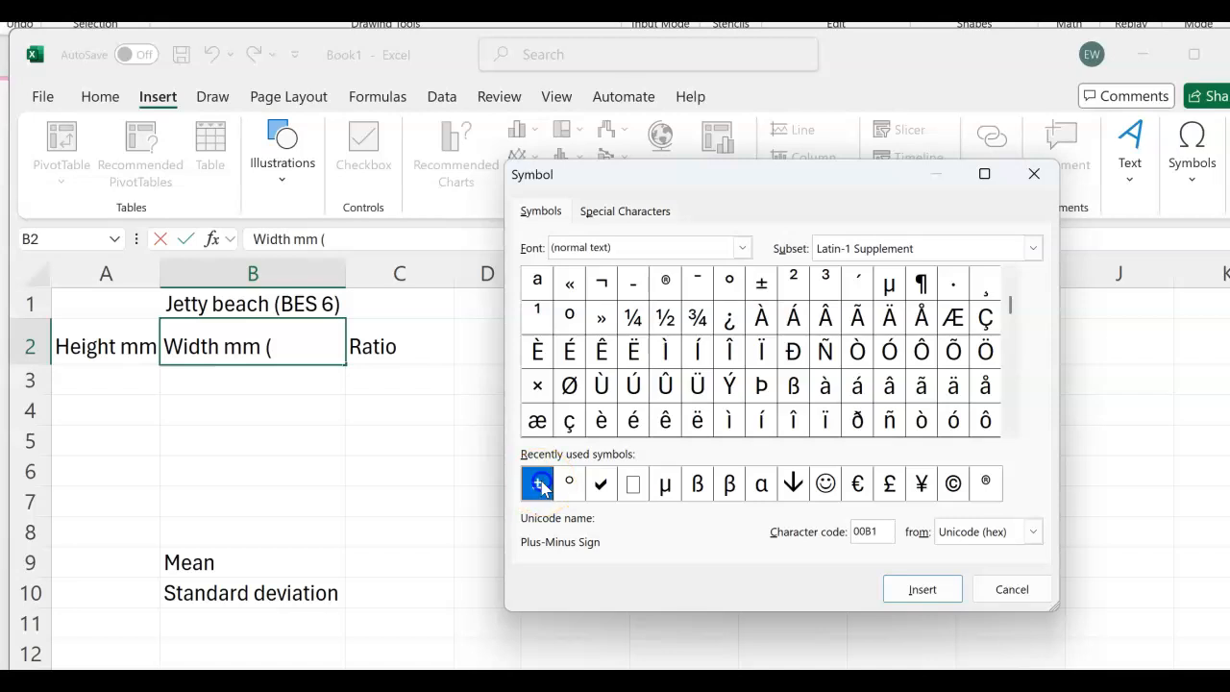
click(922, 590)
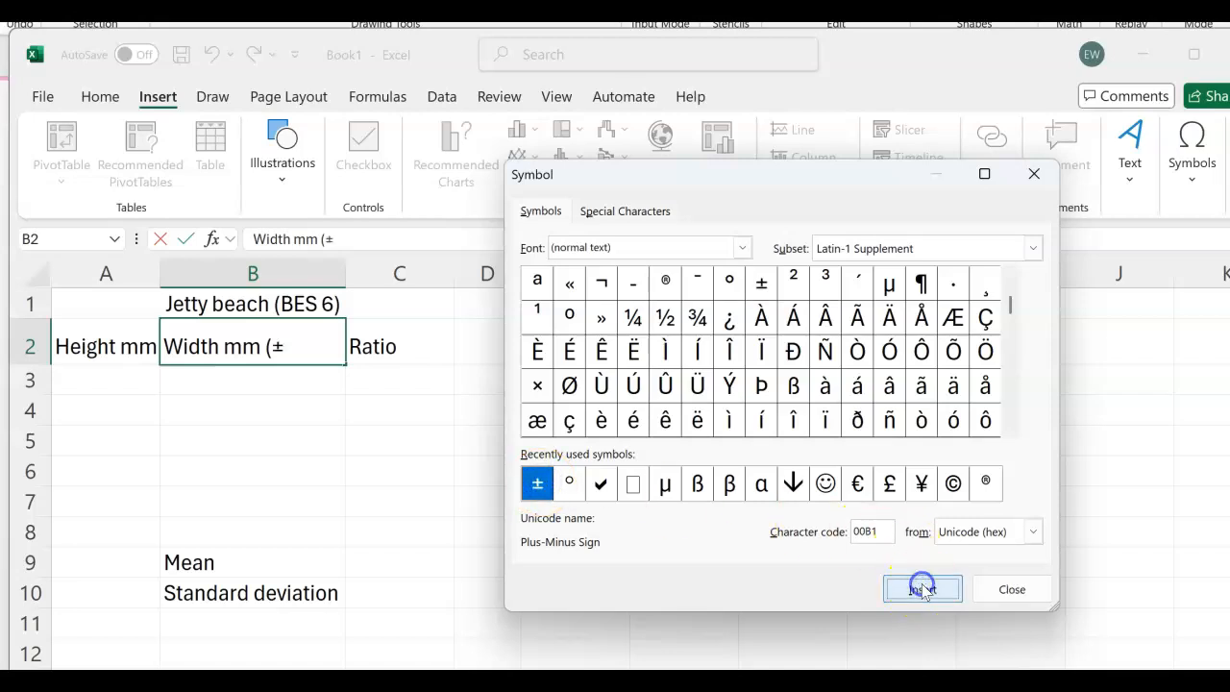
click(1014, 591)
text(0.05))
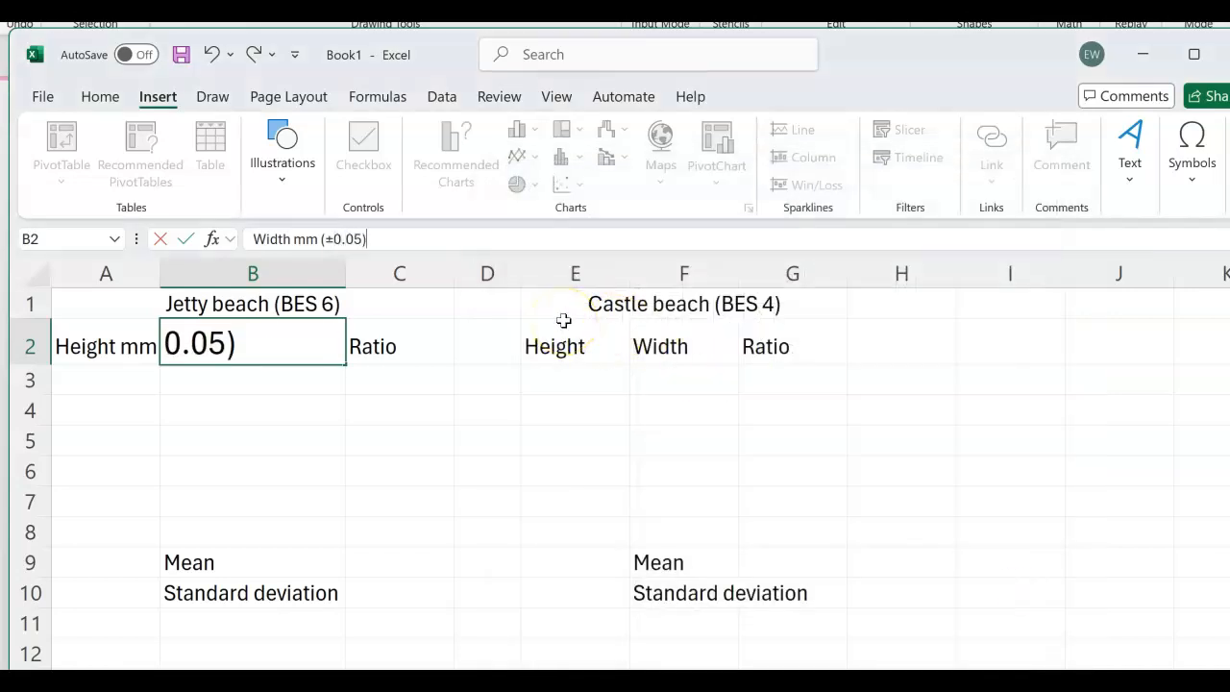
key(Return)
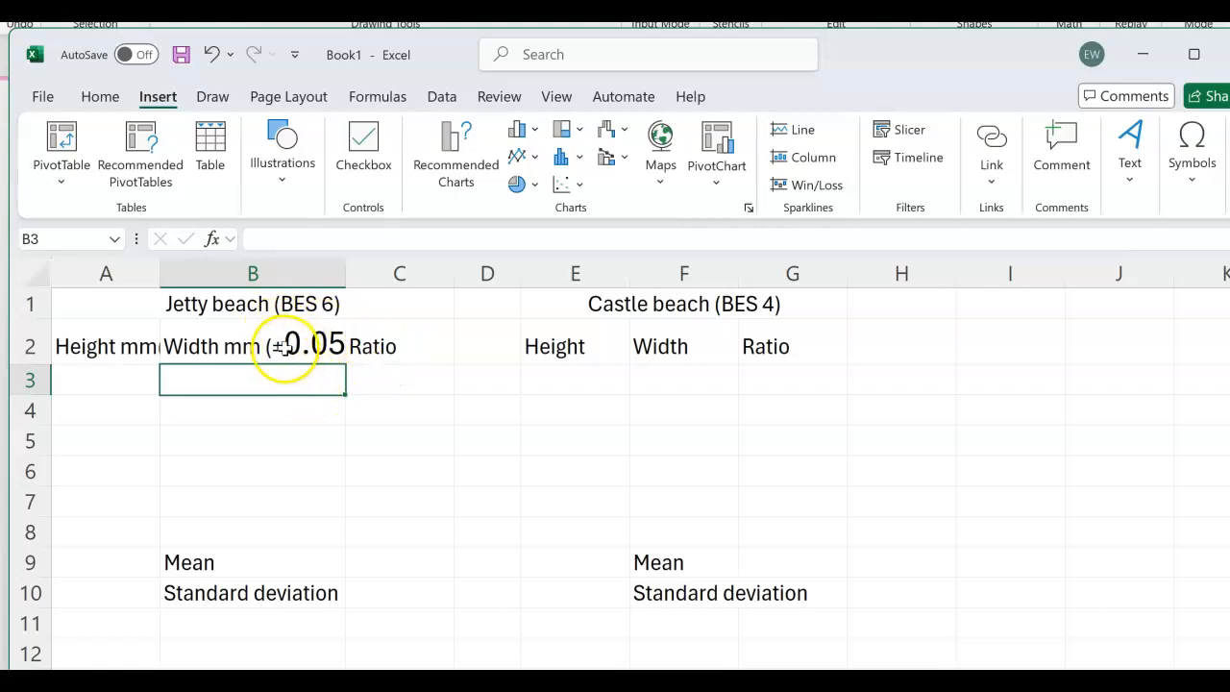
Step: Copy the bracketed uncertainty "(±0.05)" from B2 and extend the Castle beach height subheading in E2 to "Height mm (±0.05)"
click(123, 343)
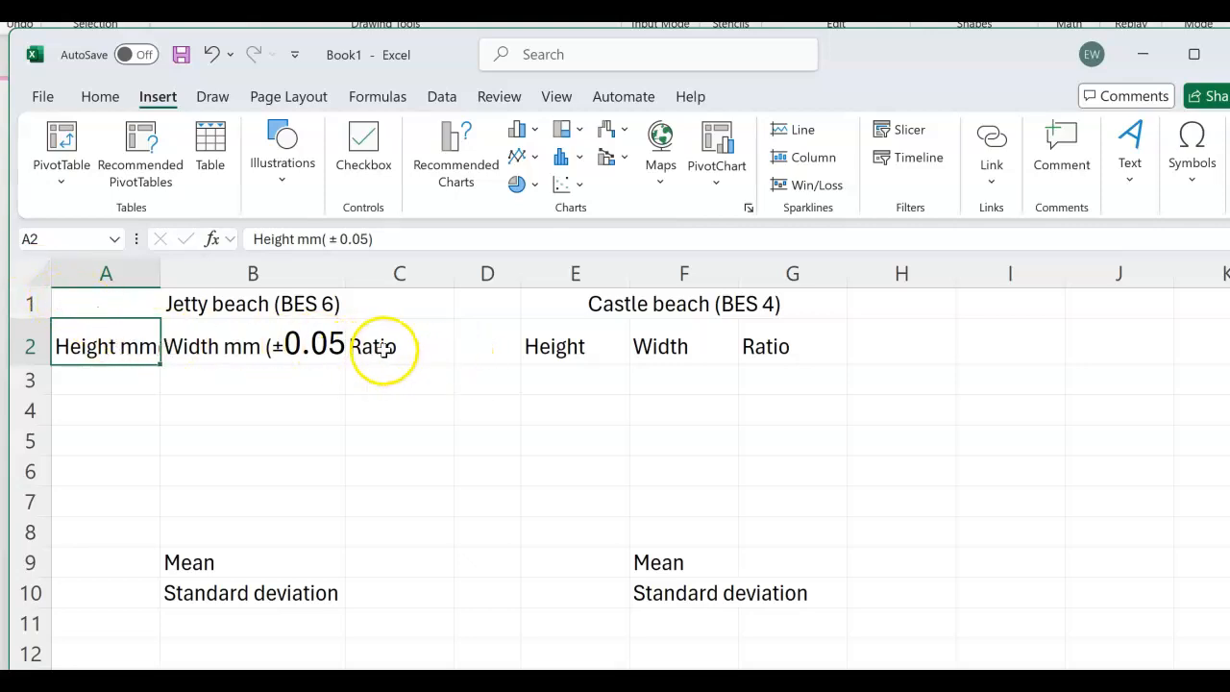
click(277, 348)
click(325, 239)
drag(323, 239, 378, 240)
key(ctrl+c)
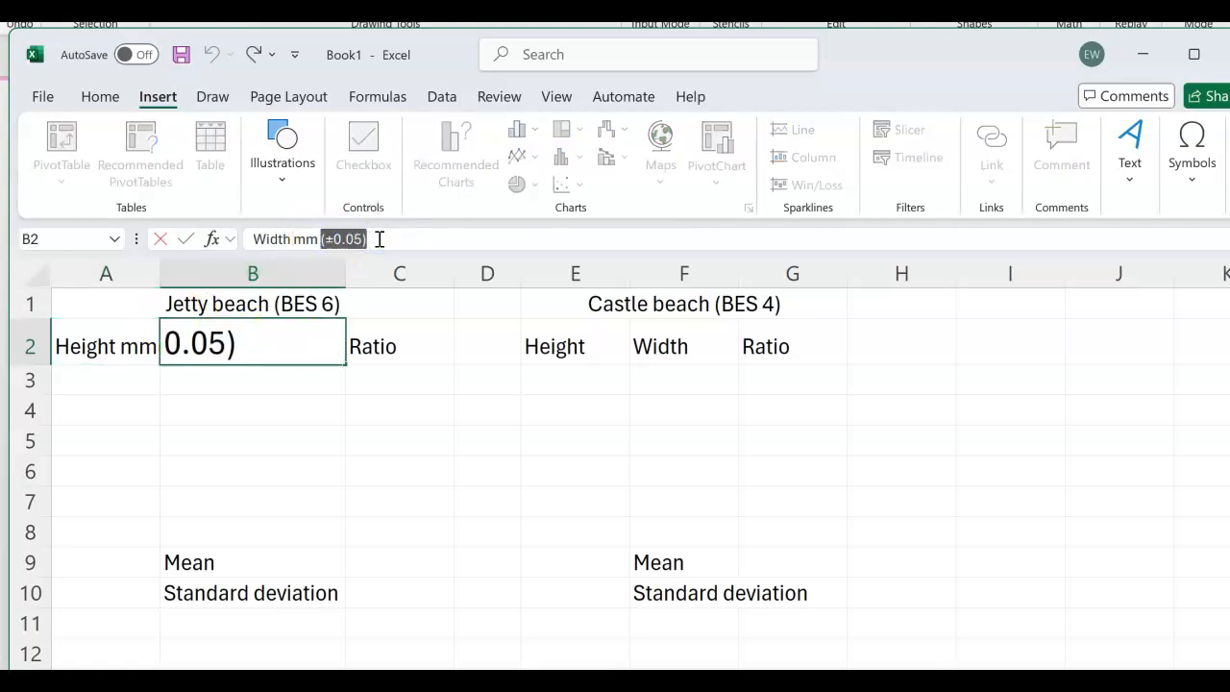
click(571, 346)
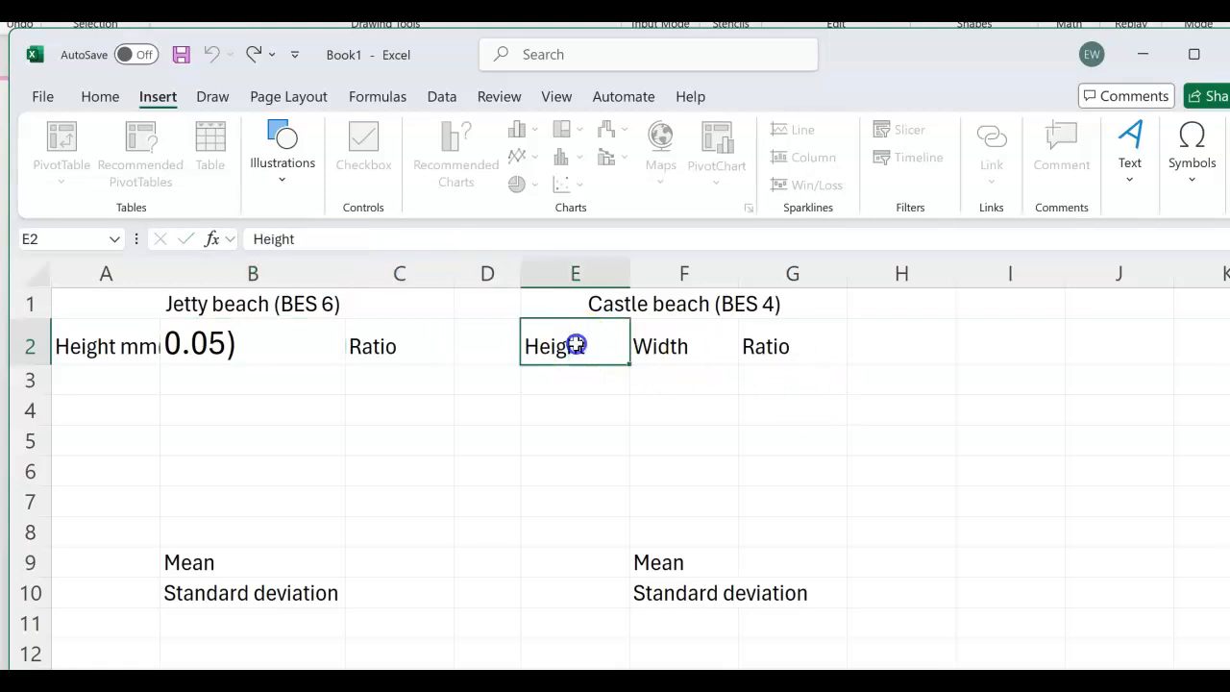
click(340, 239)
text(m)
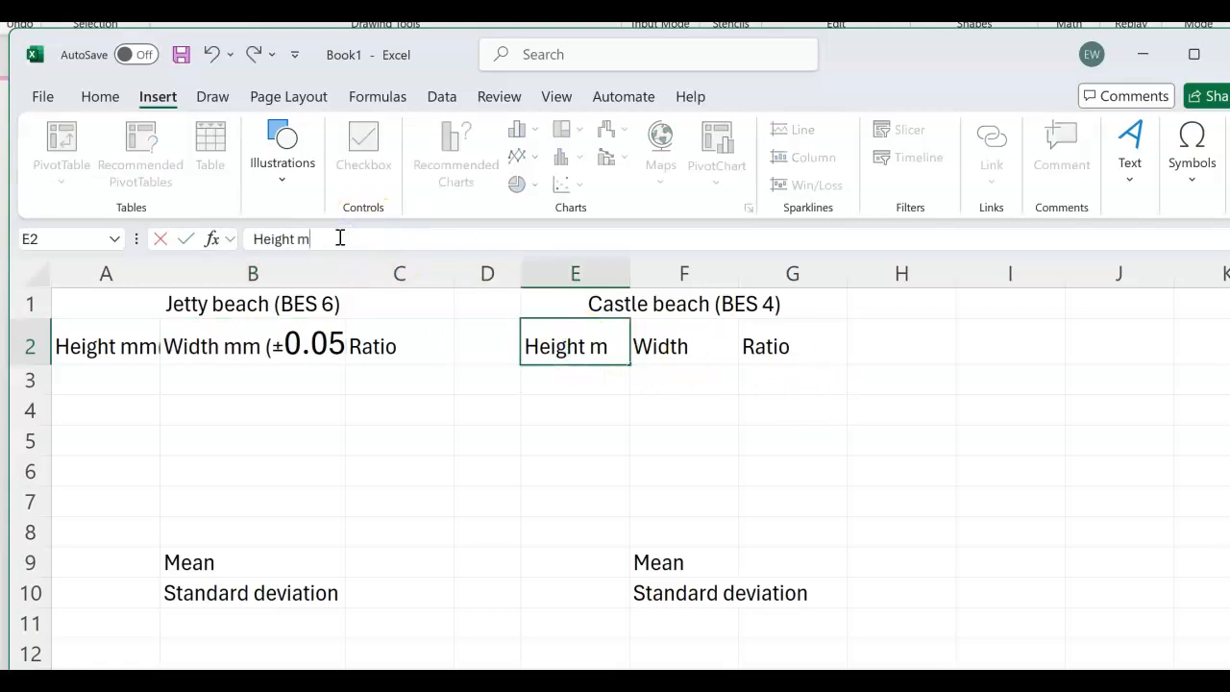
text(m)
key(ctrl+v)
Step: Extend the Castle beach width subheading in F2 to "Width mm (±0.05)", reusing the copied uncertainty
click(694, 335)
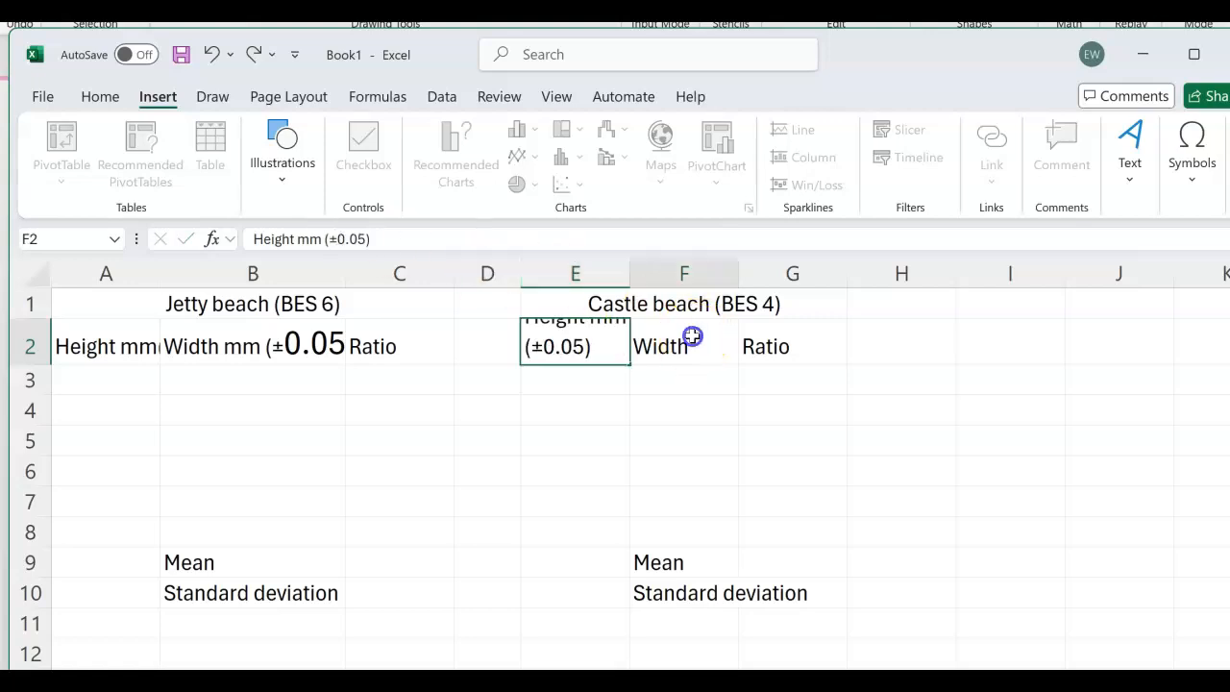
click(359, 240)
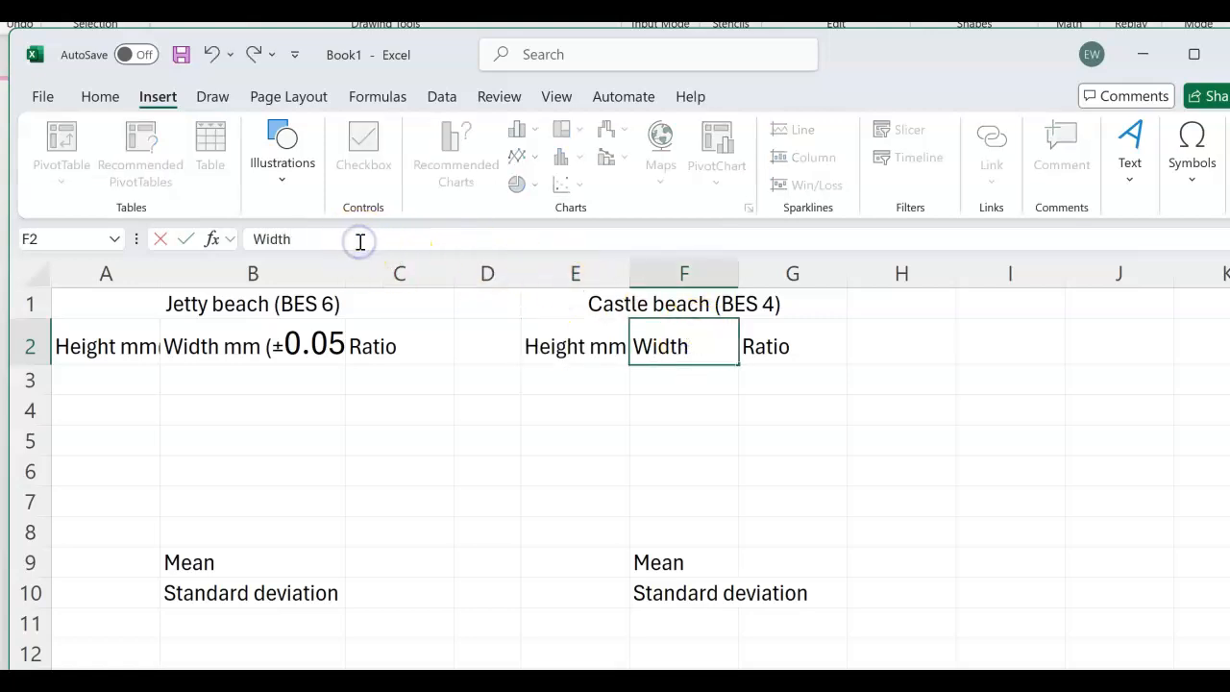
text(mm)
key(ctrl+v)
click(533, 375)
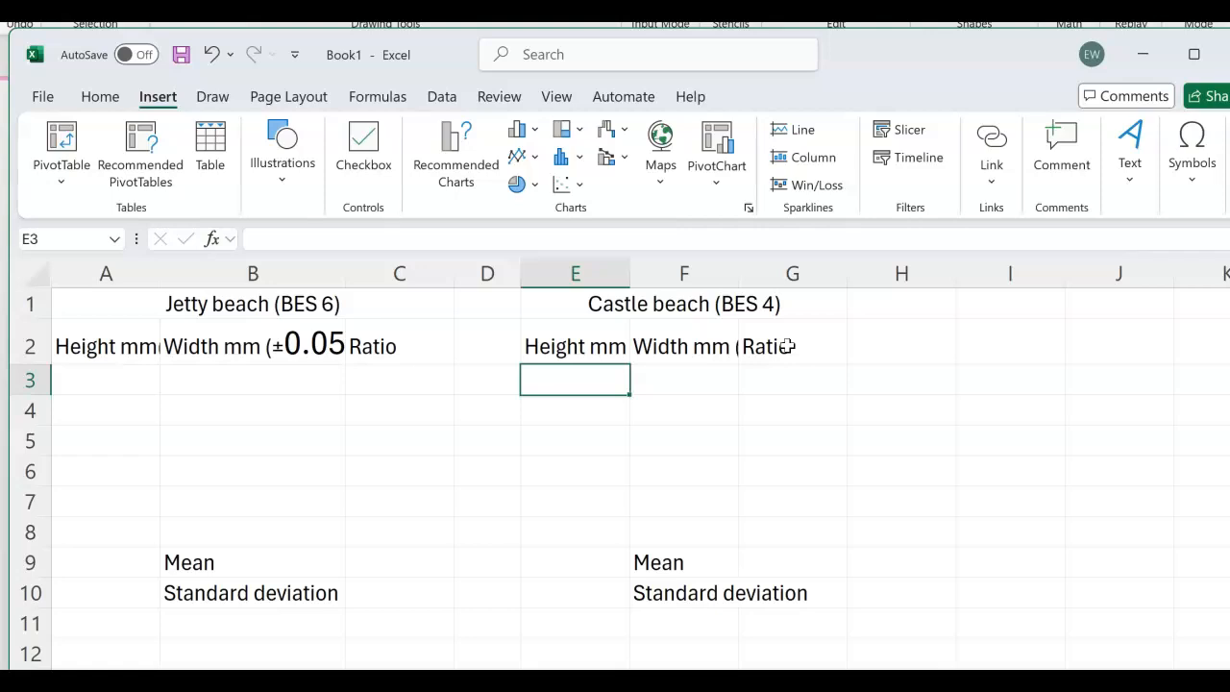
click(192, 560)
click(358, 240)
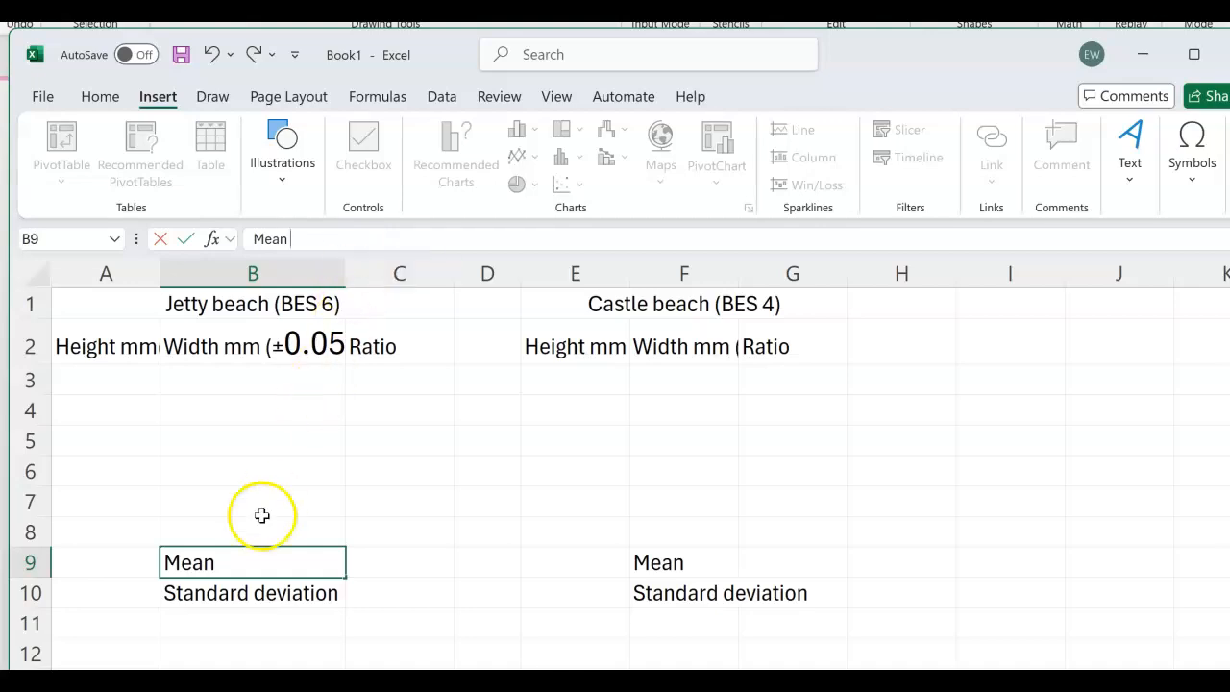
click(262, 588)
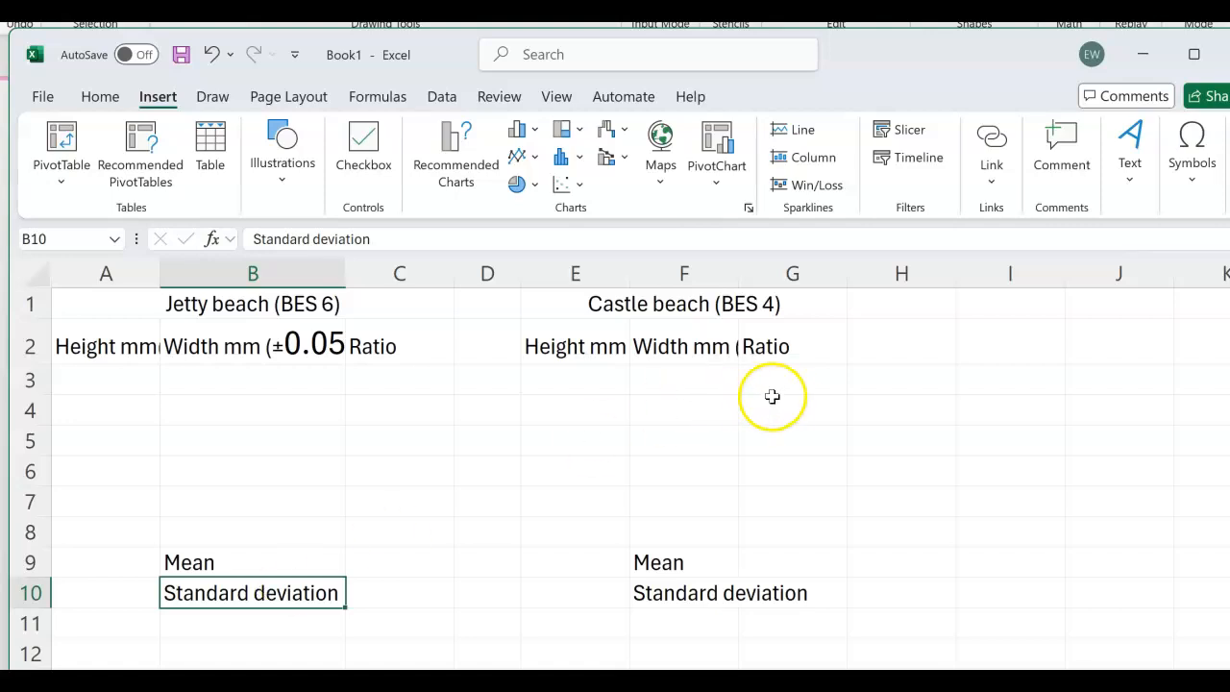
click(434, 405)
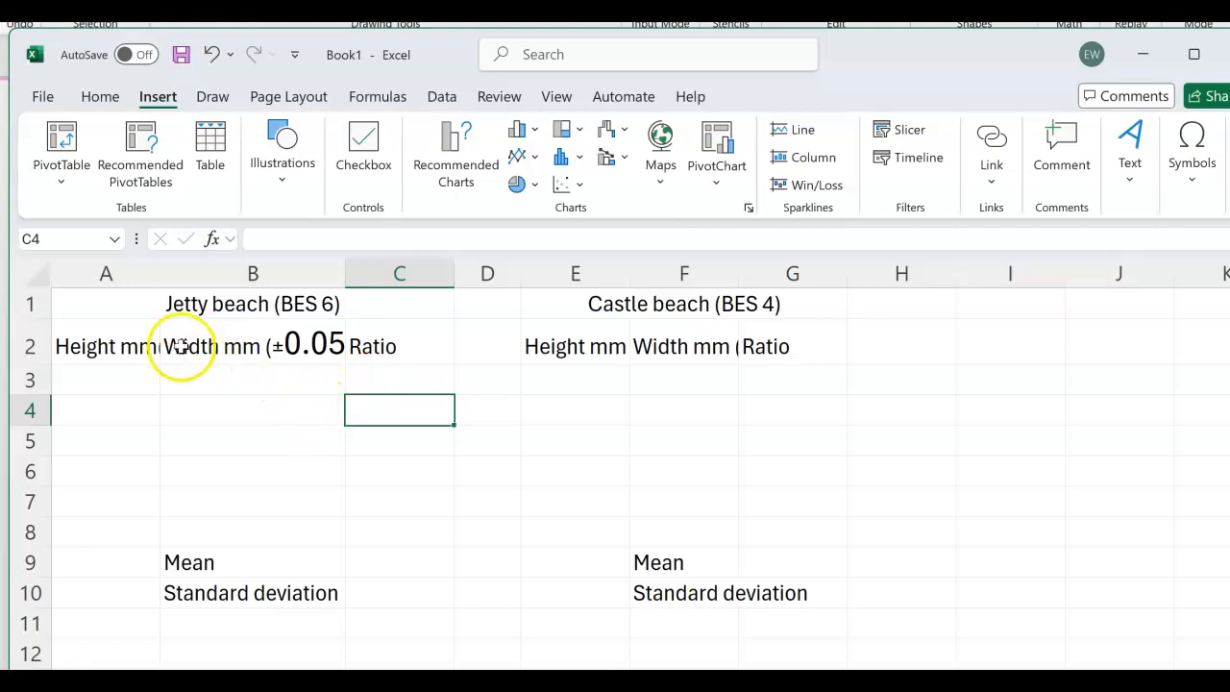
Step: Apply all borders to the whole table in A1:G10 and set its font size to 11
drag(97, 303, 688, 595)
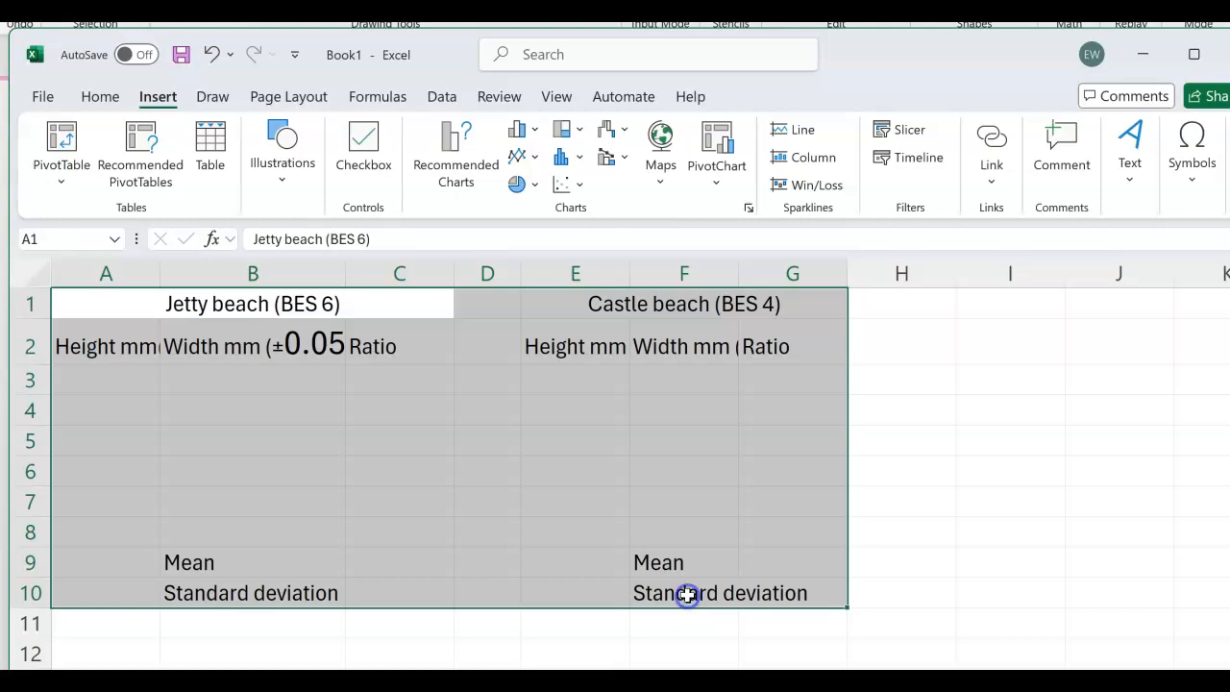
click(101, 97)
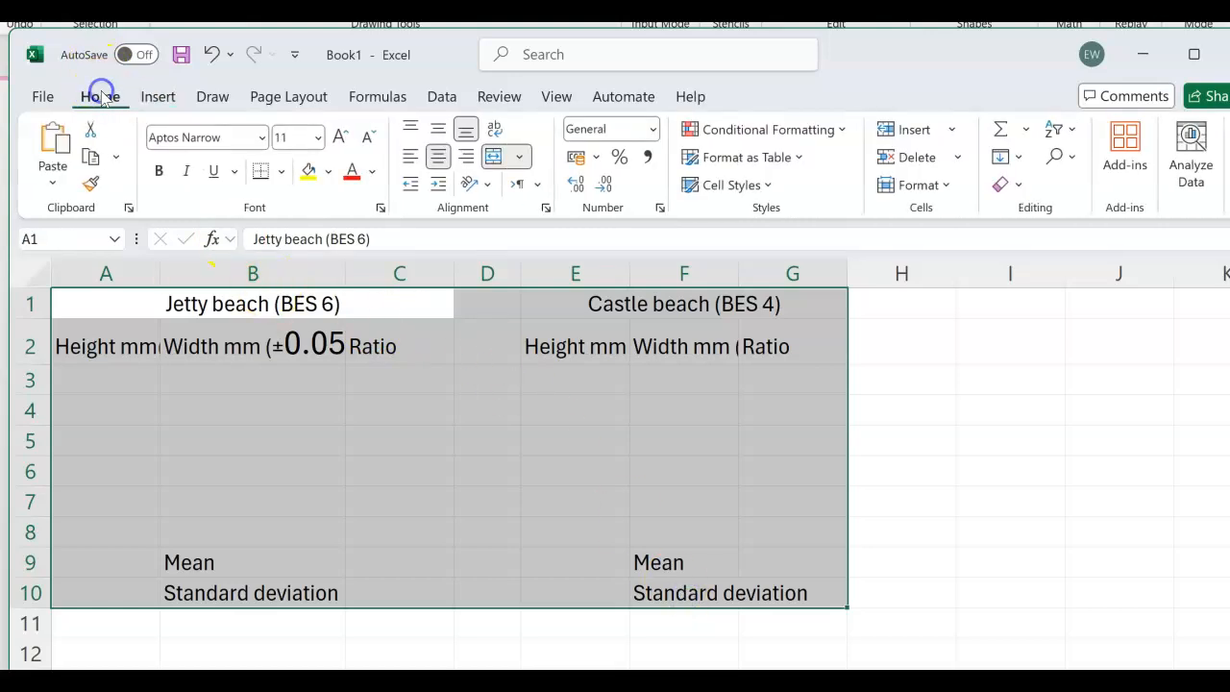
click(281, 172)
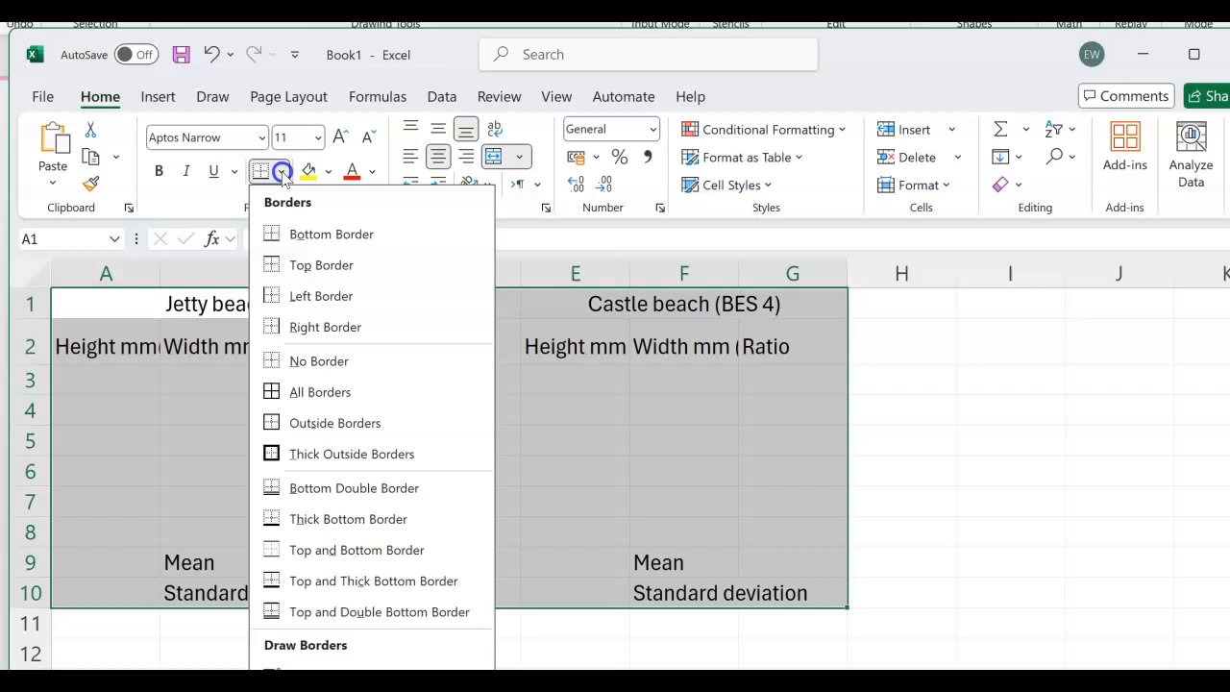
click(276, 391)
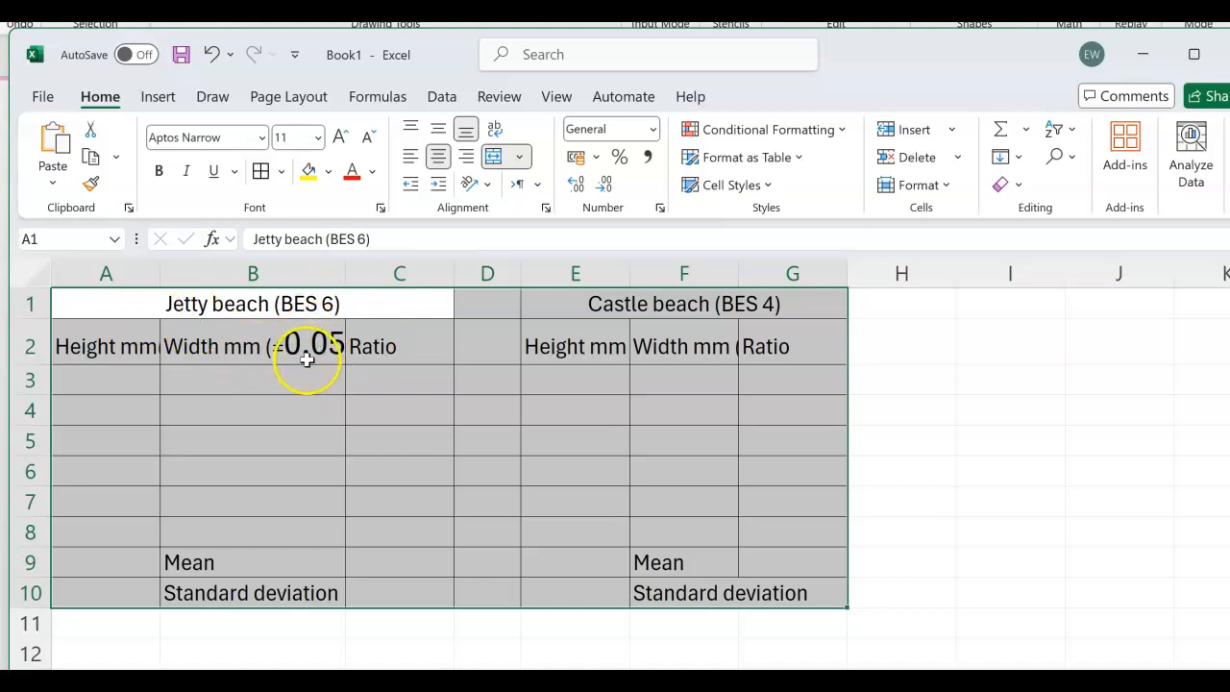
click(318, 138)
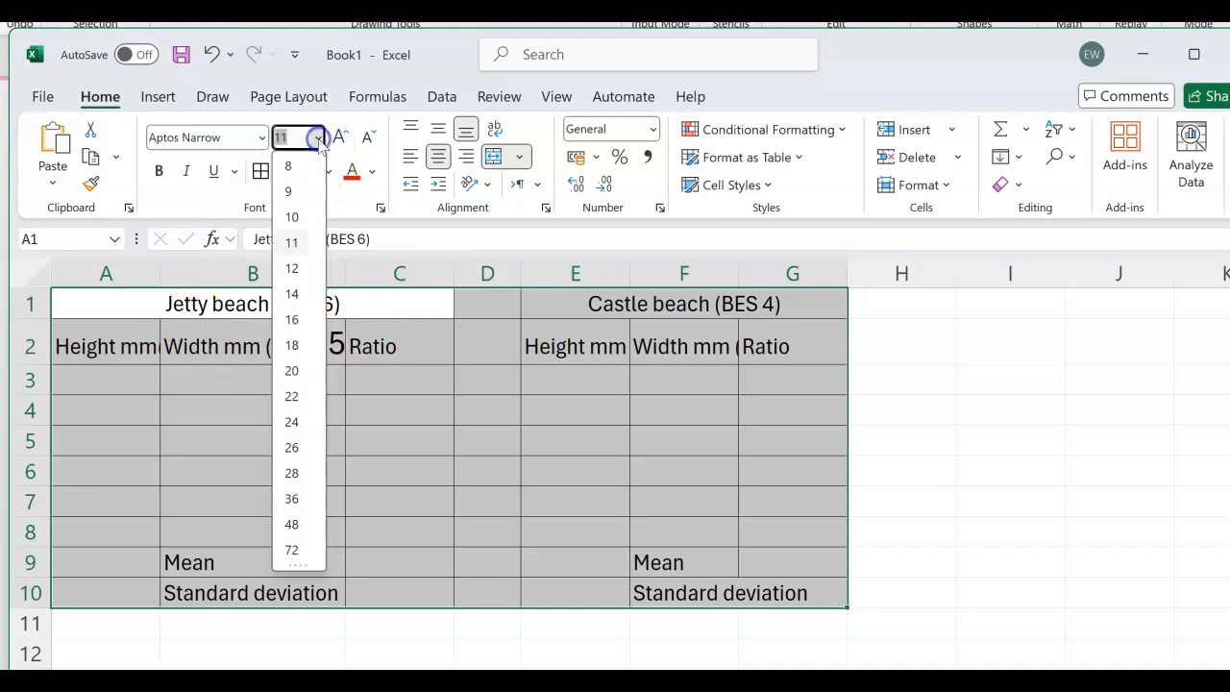
click(292, 247)
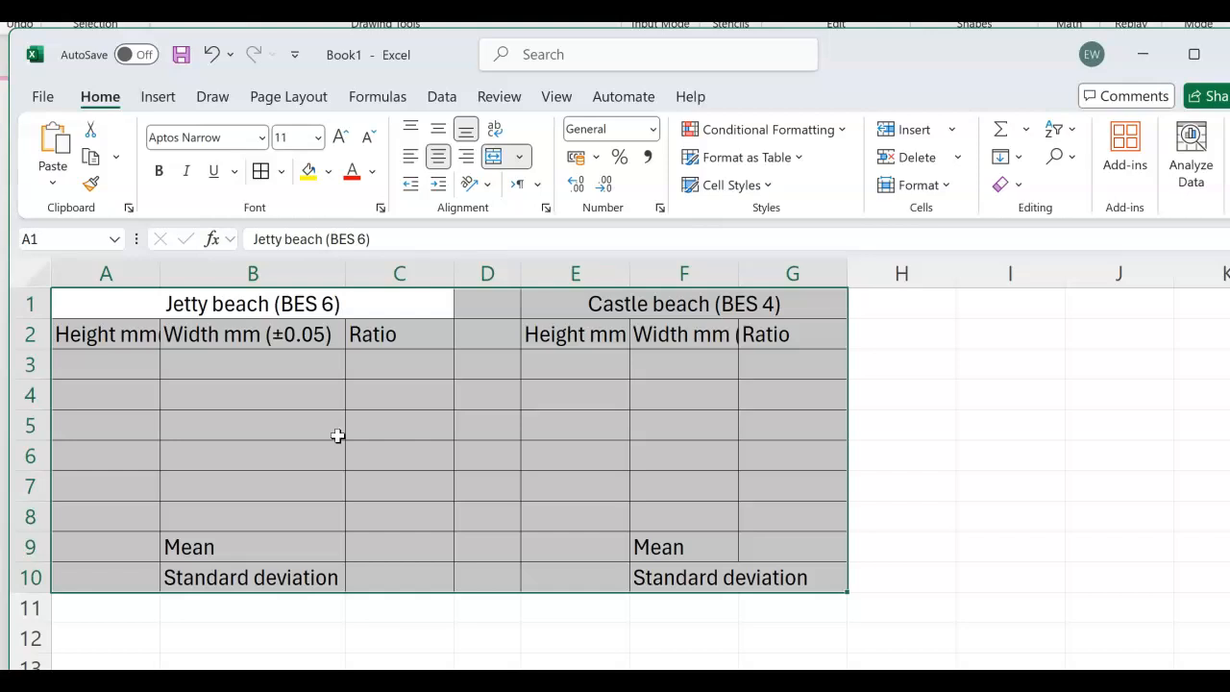
Step: Auto-fit the widths of columns A, C, E, F and G to their contents
click(149, 334)
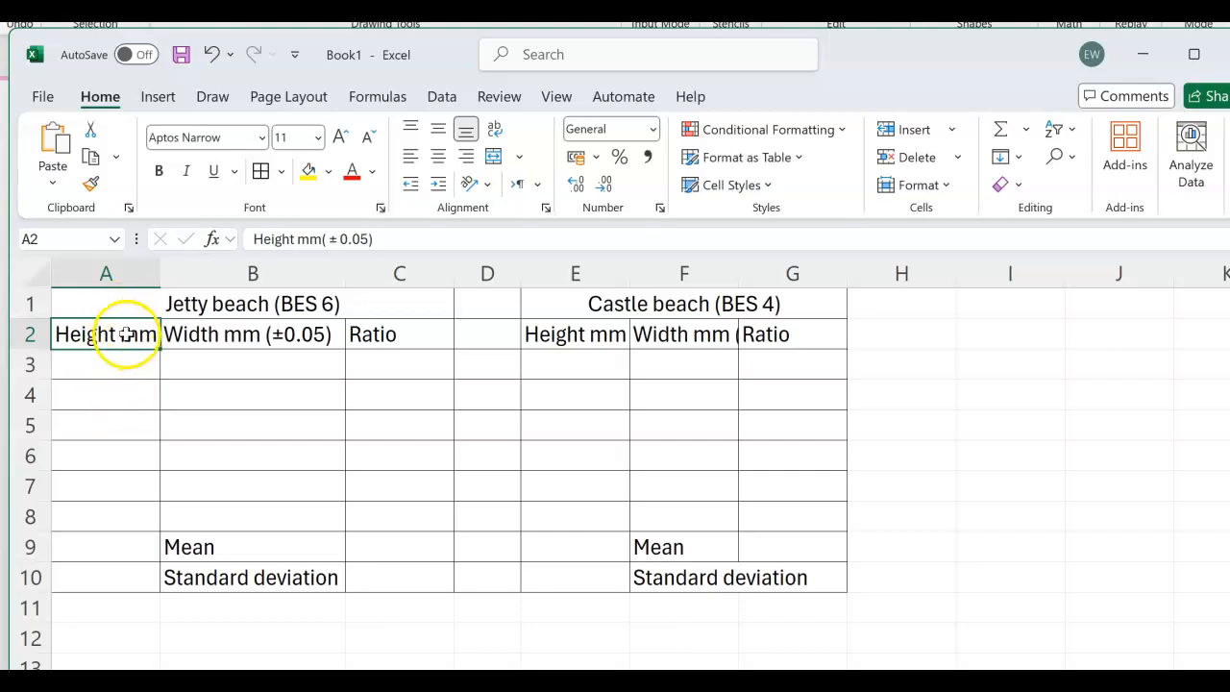
double_click(161, 273)
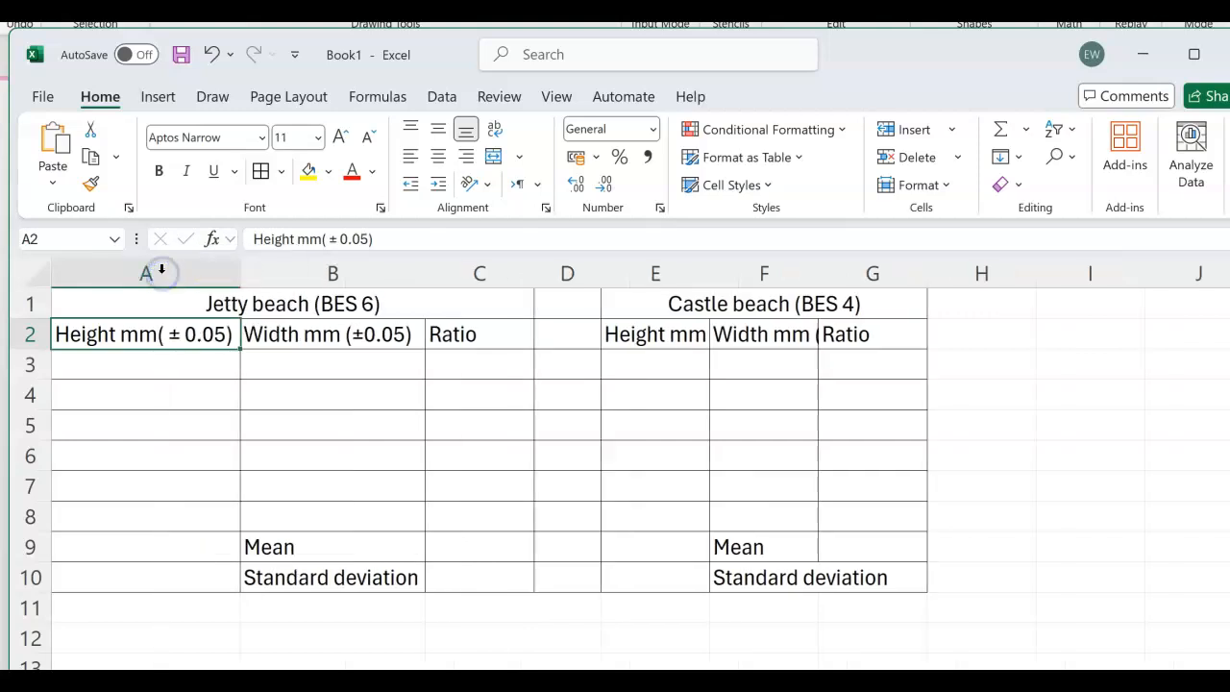
click(186, 348)
click(427, 271)
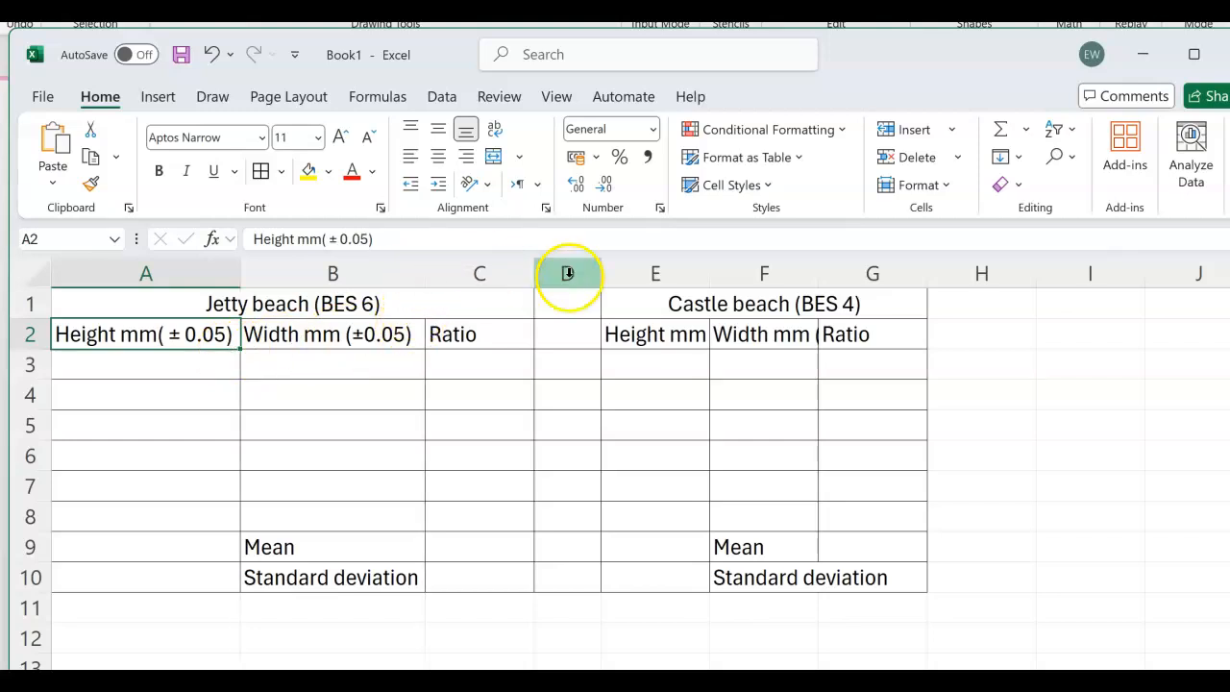
double_click(534, 273)
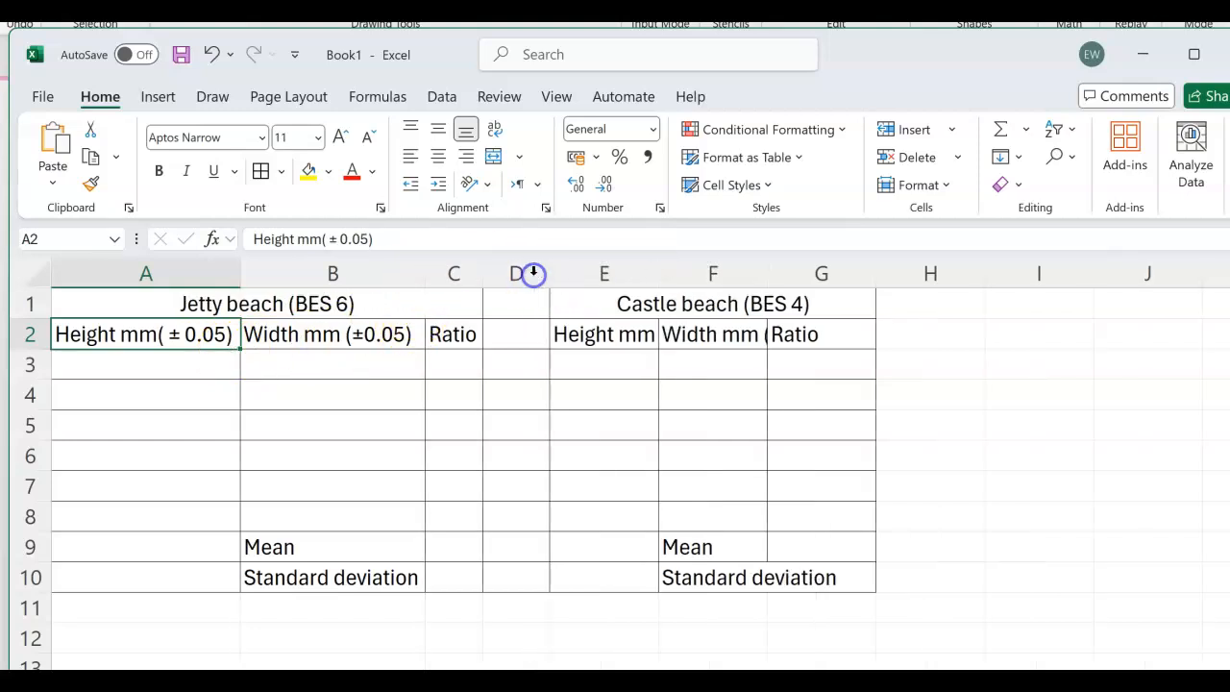
double_click(659, 273)
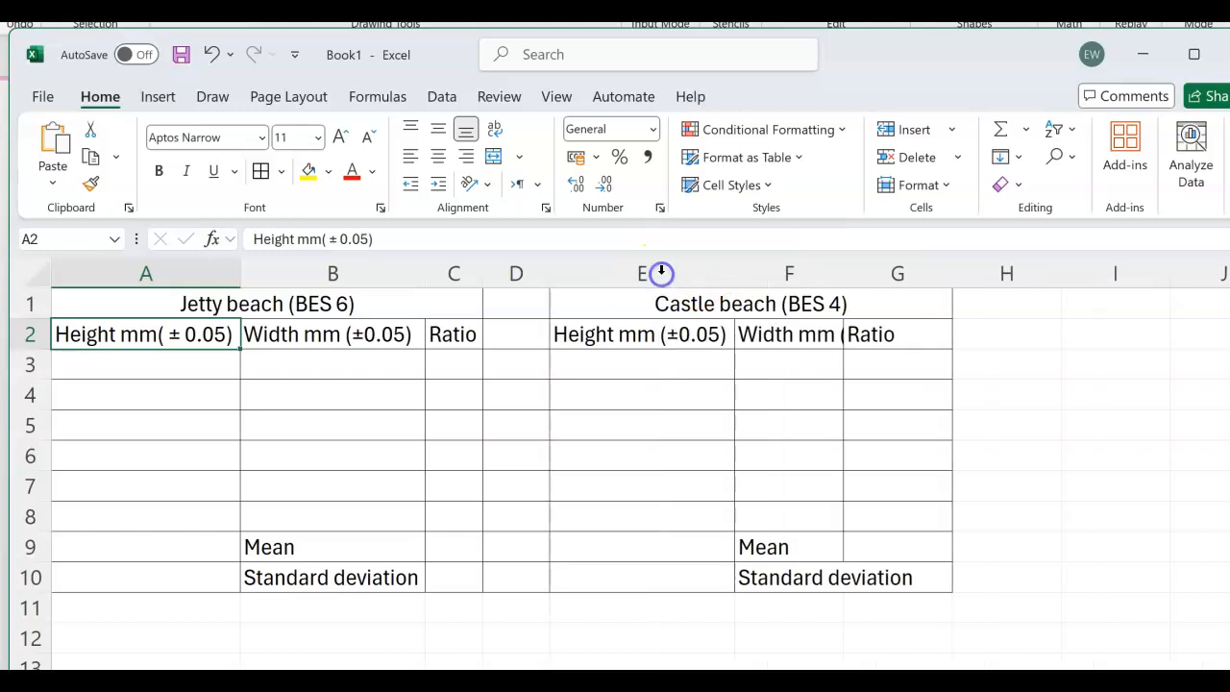
double_click(845, 271)
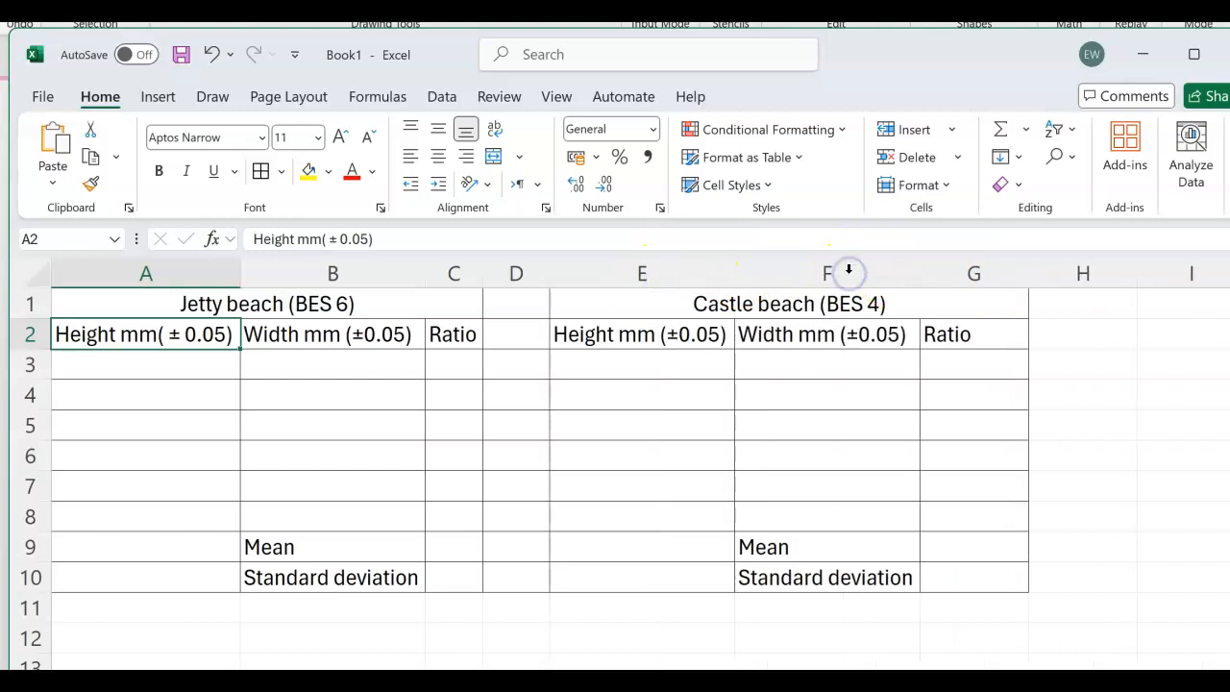
double_click(1029, 274)
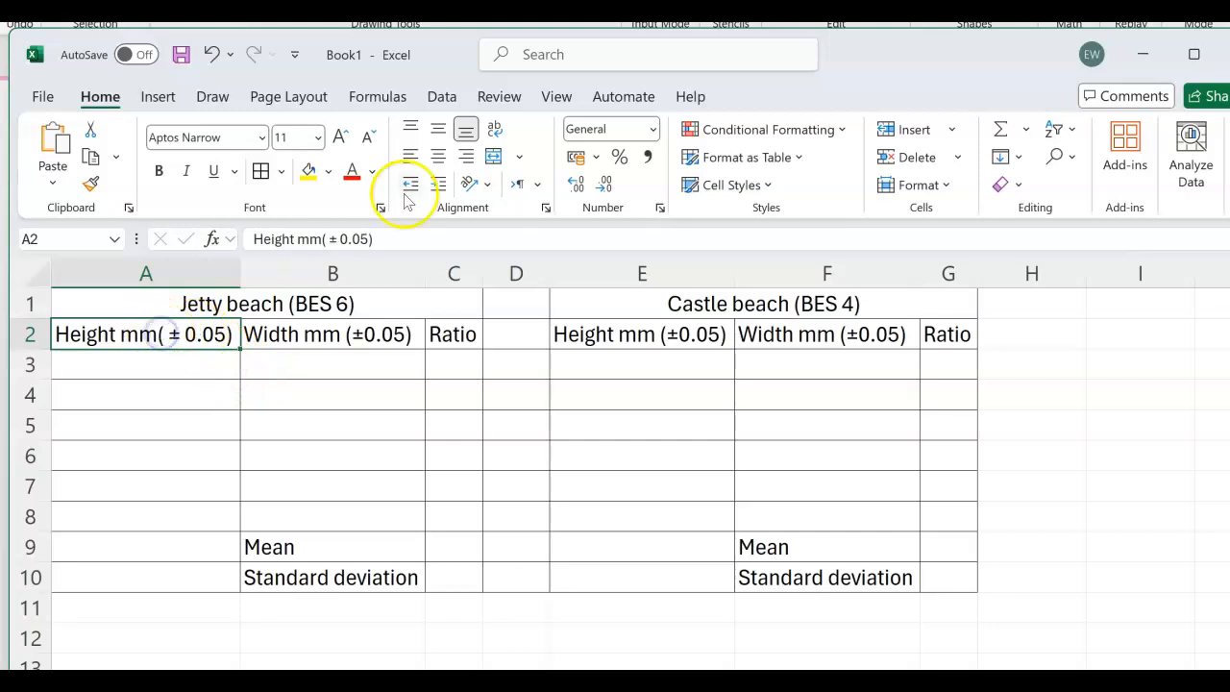
Step: Wrap the height subheading in A2 within a narrower column A and fit the height of row 2 to it
click(495, 130)
drag(239, 272, 162, 263)
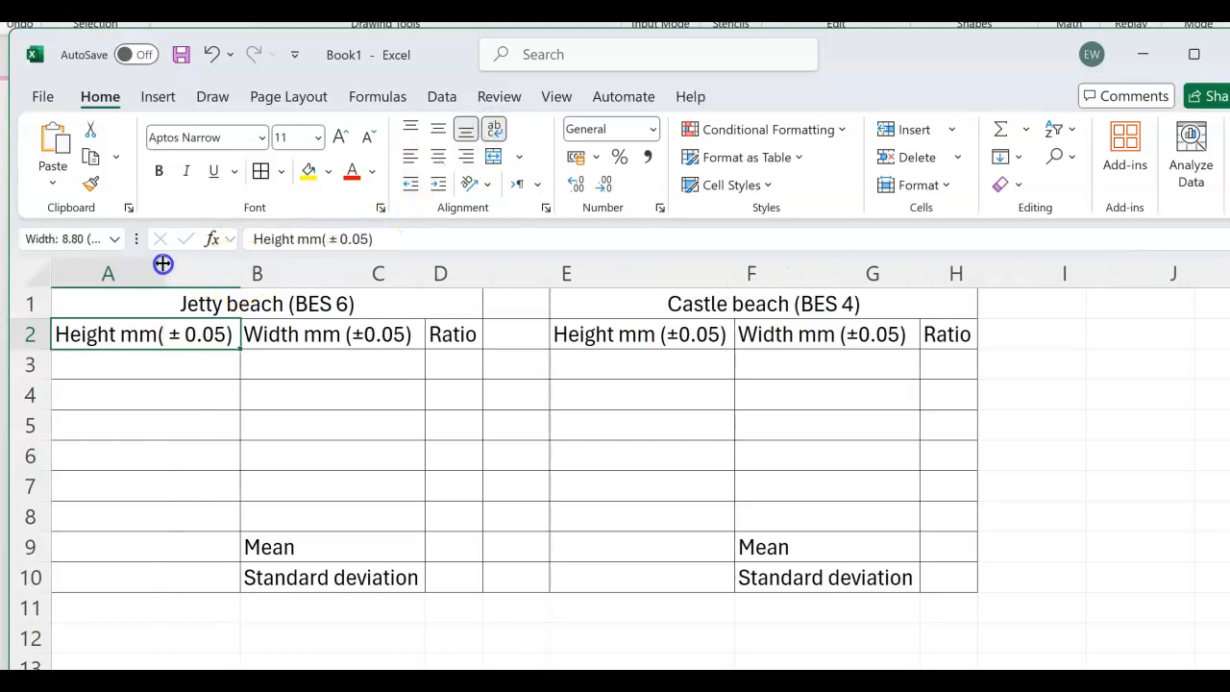
double_click(29, 351)
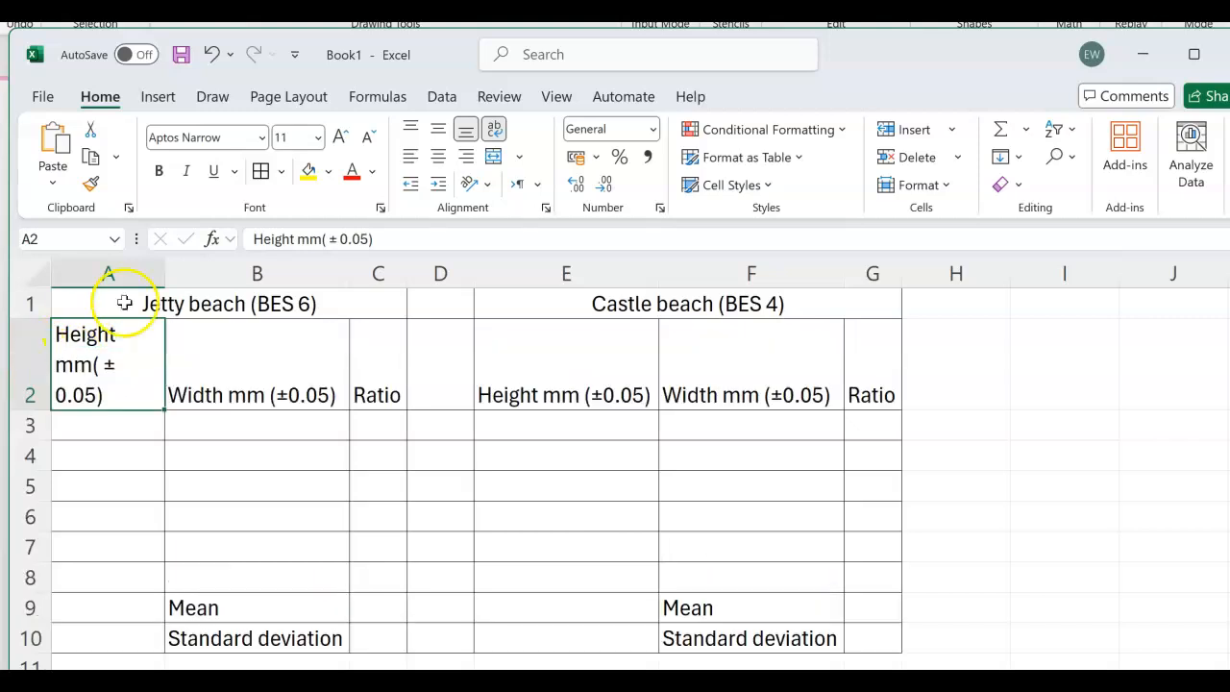
drag(164, 274, 193, 272)
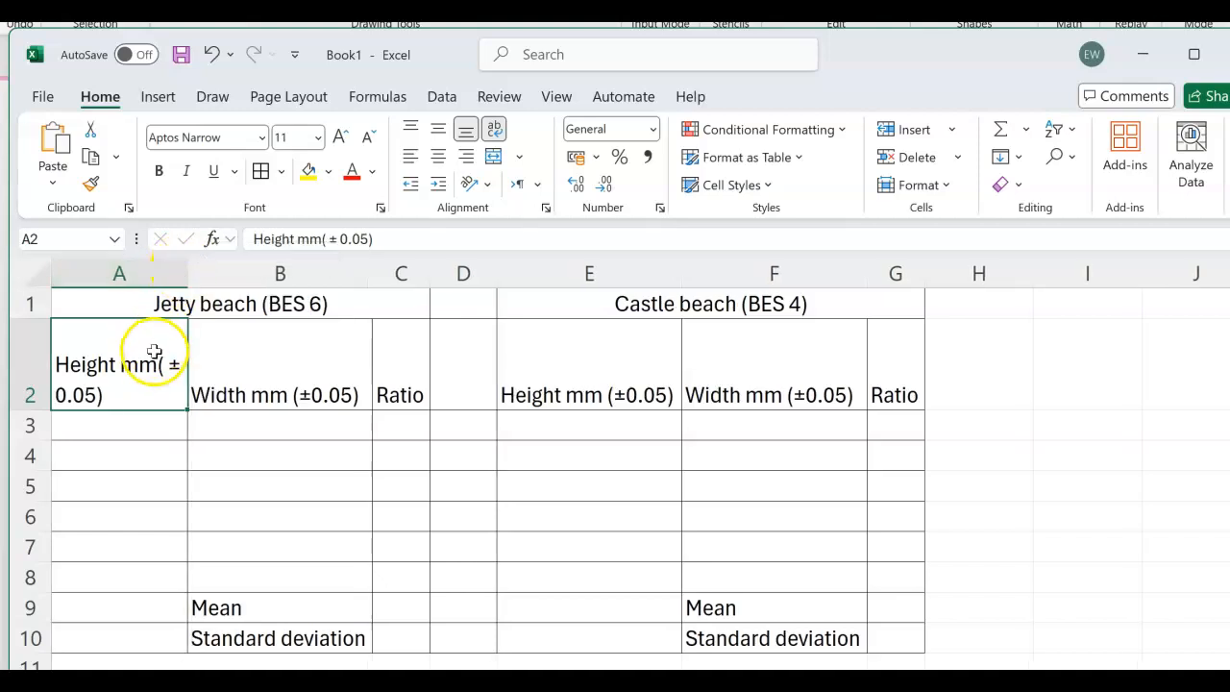
Step: Insert a space before the bracket in A2 and narrow column A so "( ± 0.05)" sits on the second line
click(325, 239)
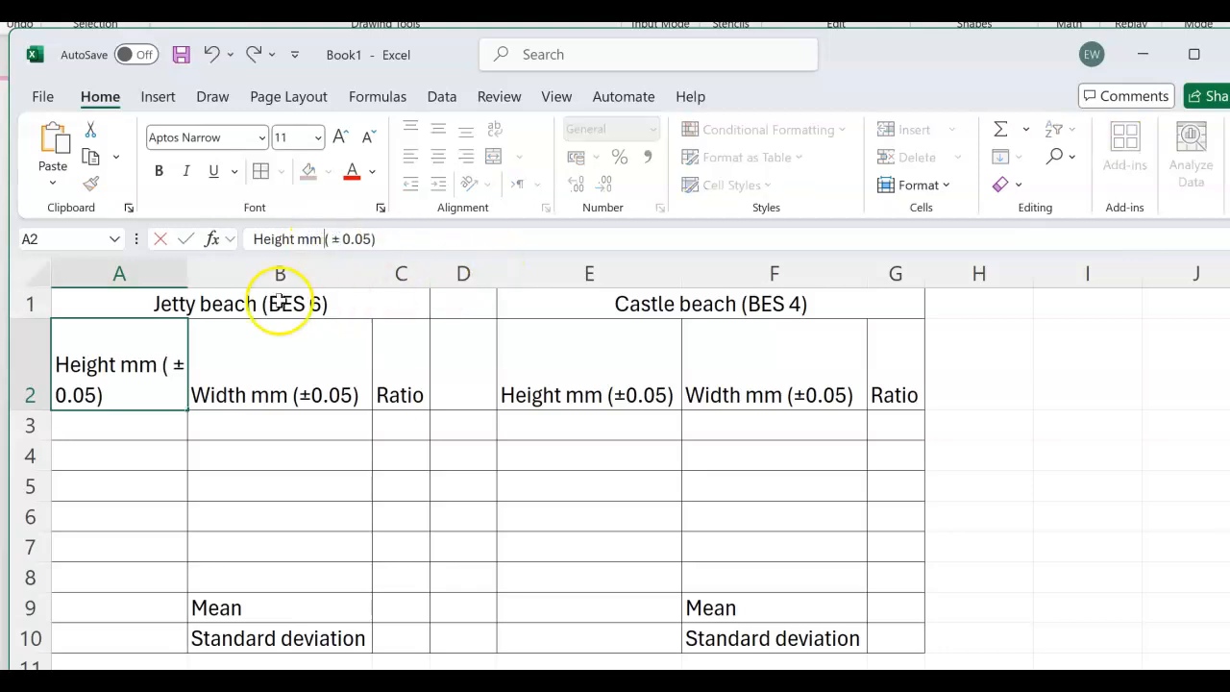
click(187, 271)
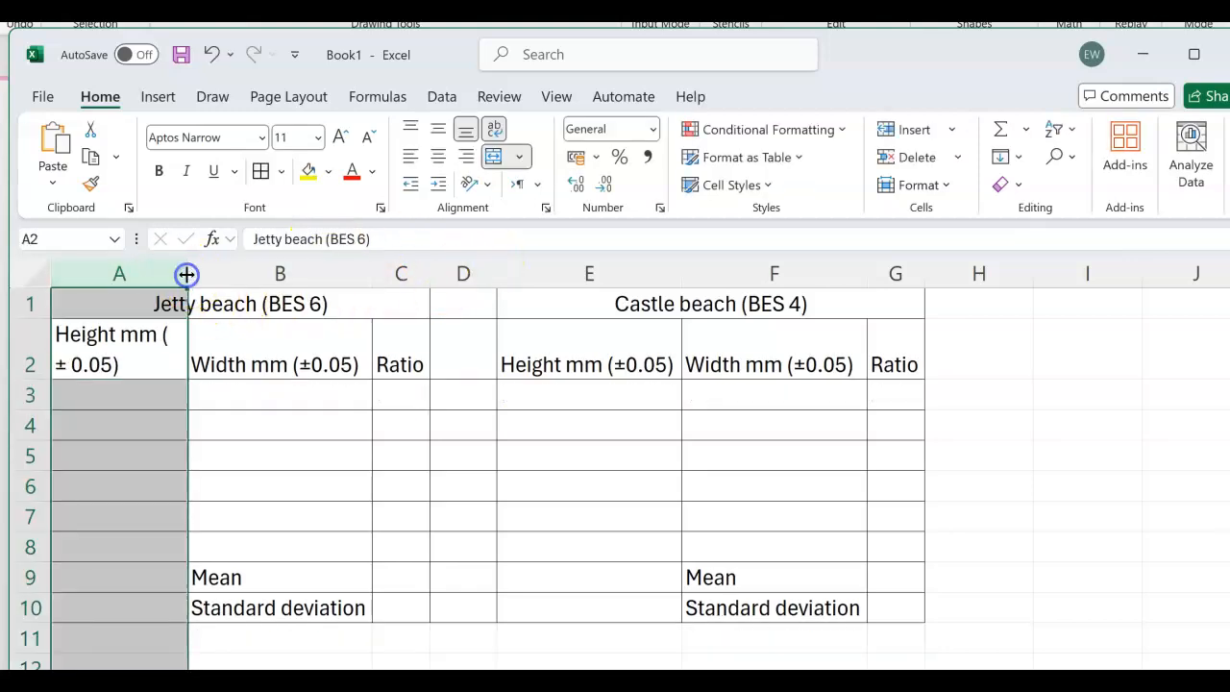
drag(186, 274, 168, 273)
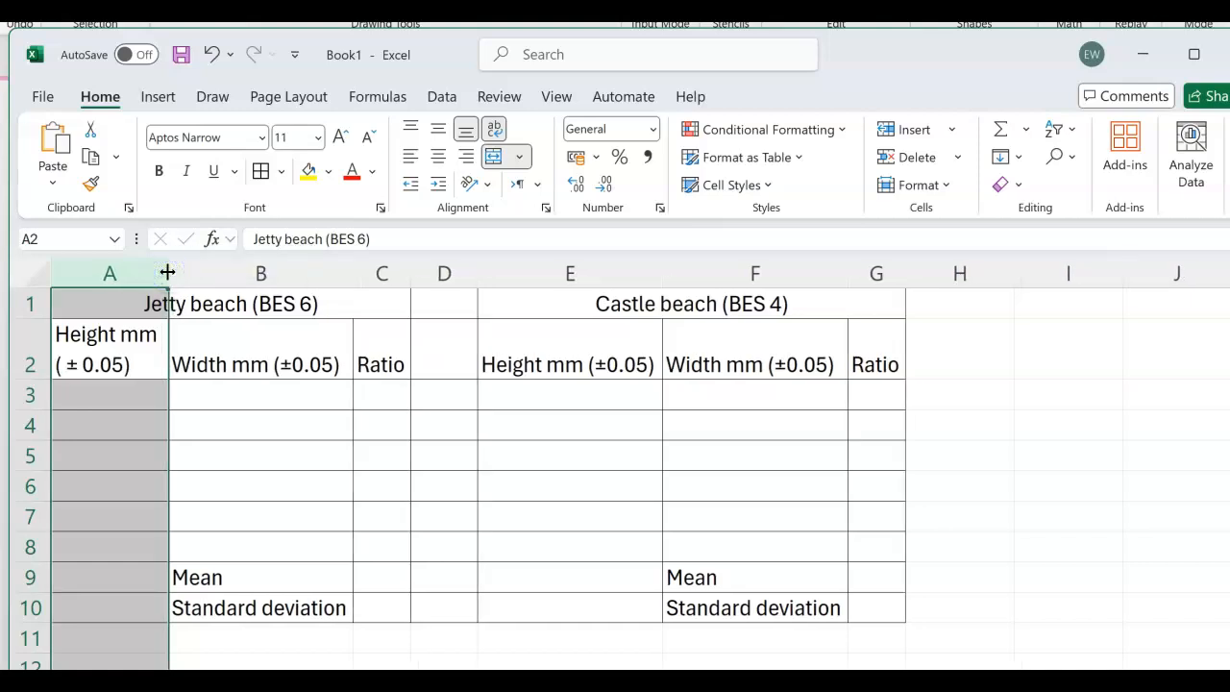
Step: Wrap the text in B2 and B10, and narrow column B so "(±0.05)" falls on a second line
click(210, 349)
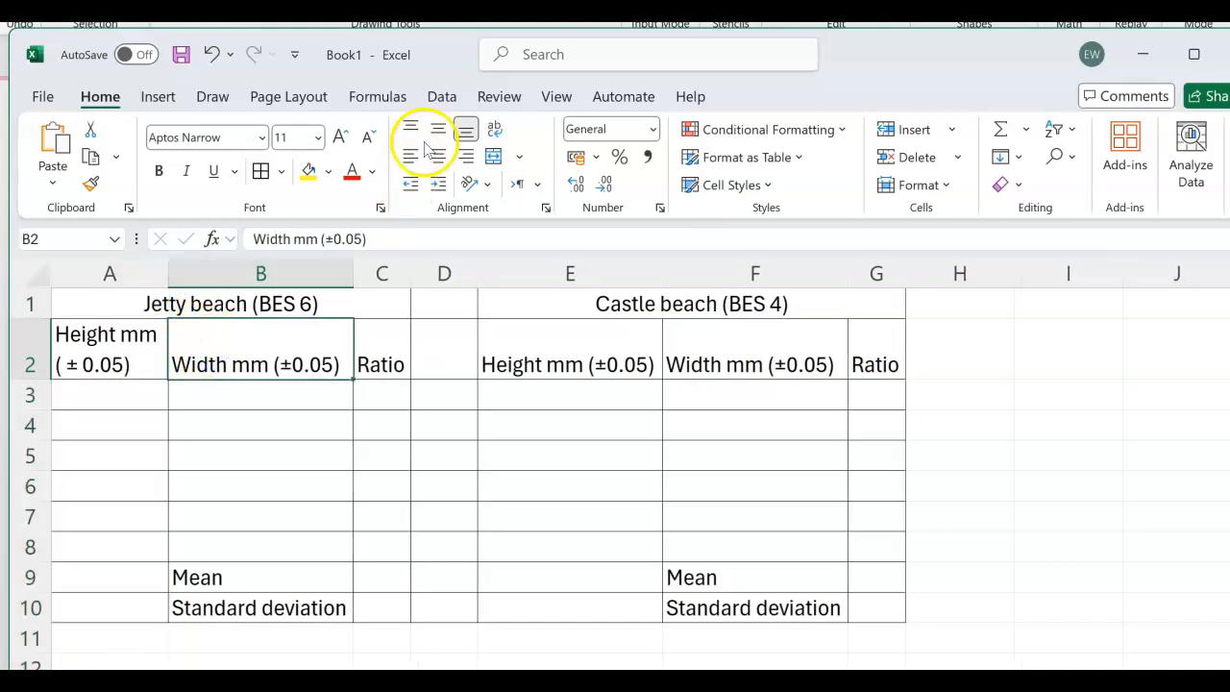
click(494, 133)
drag(352, 272, 303, 269)
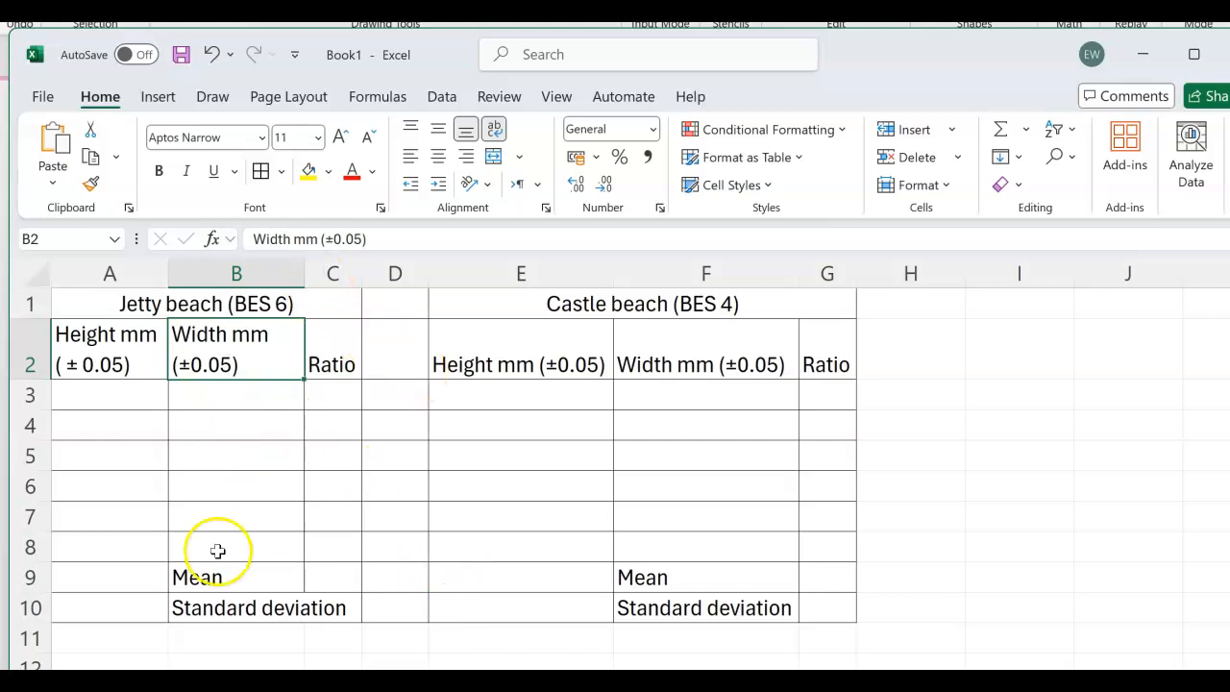
click(259, 607)
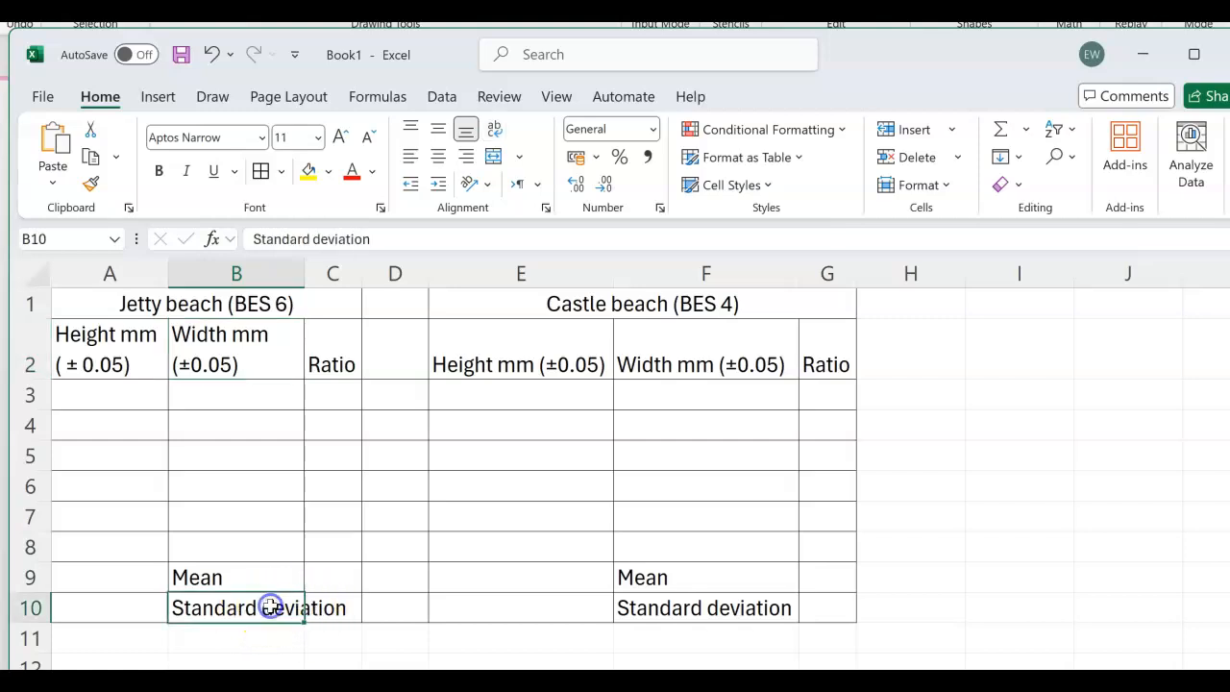
click(494, 131)
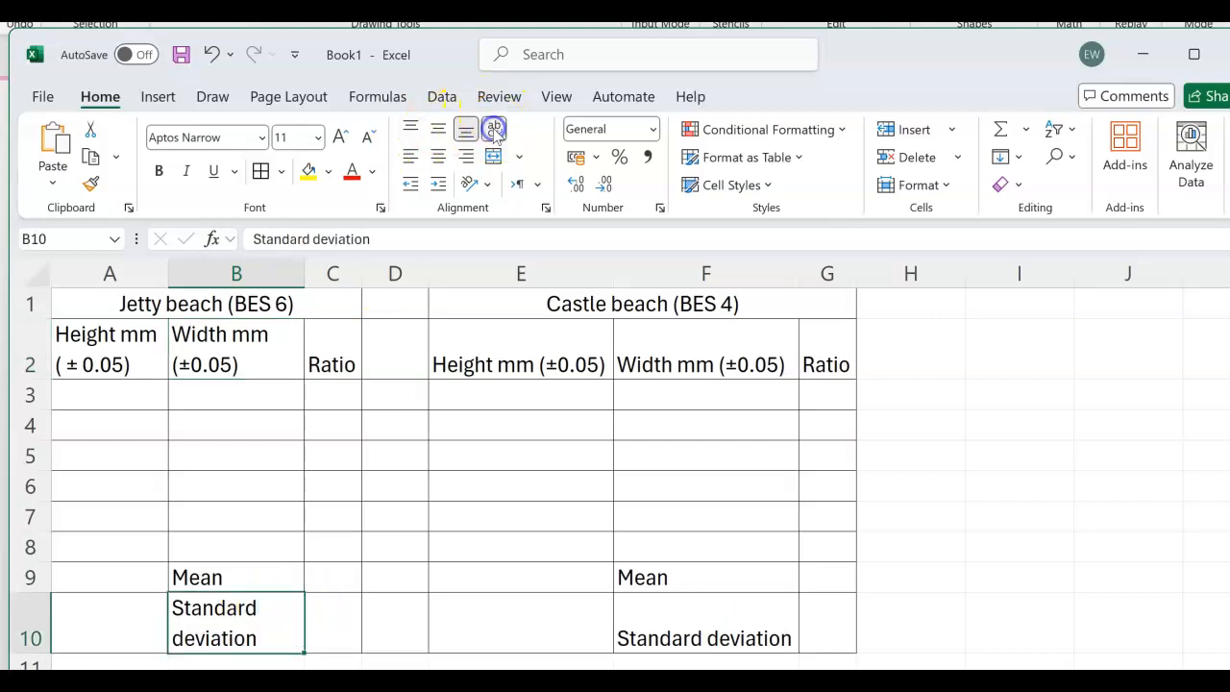
Step: Put a thick outside border around the Jetty beach block A1:C10 and around the Castle beach block E1:G10
click(690, 614)
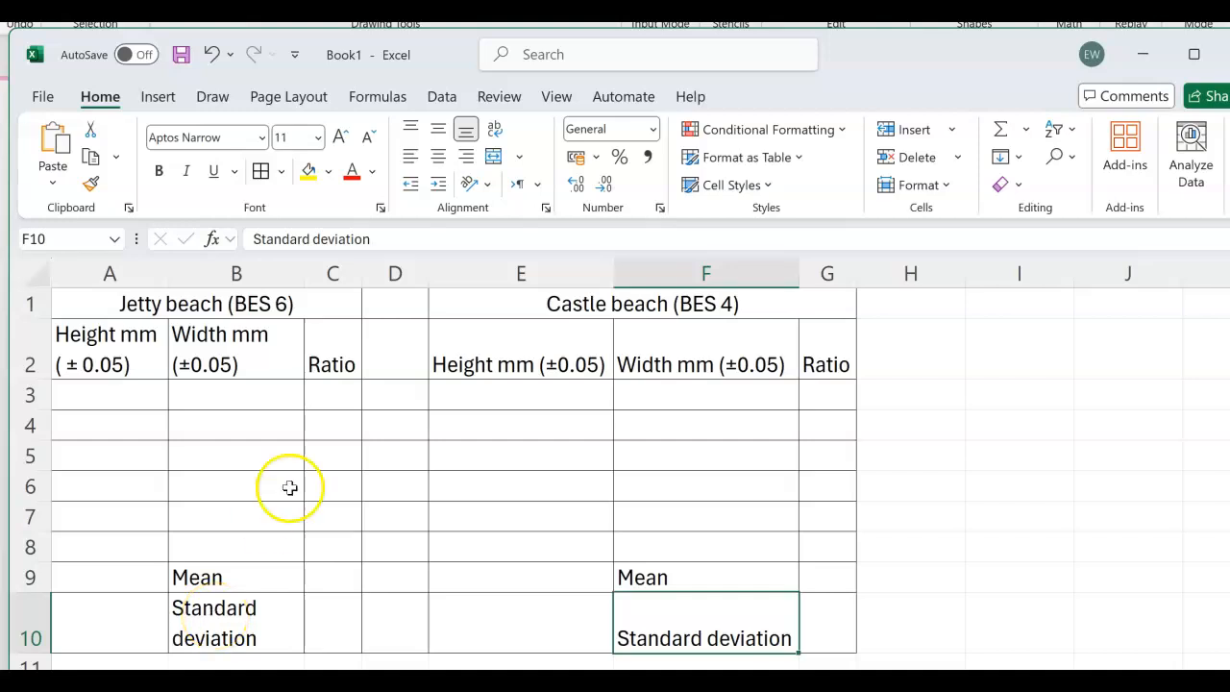
drag(88, 297, 216, 617)
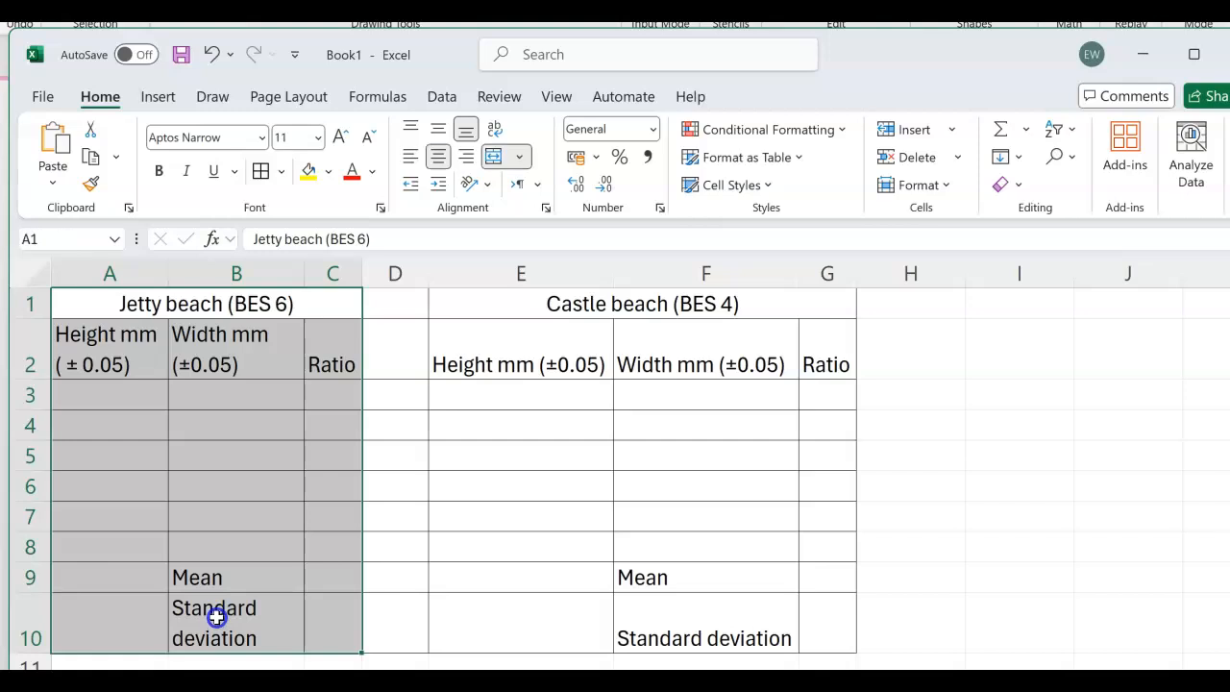
click(281, 171)
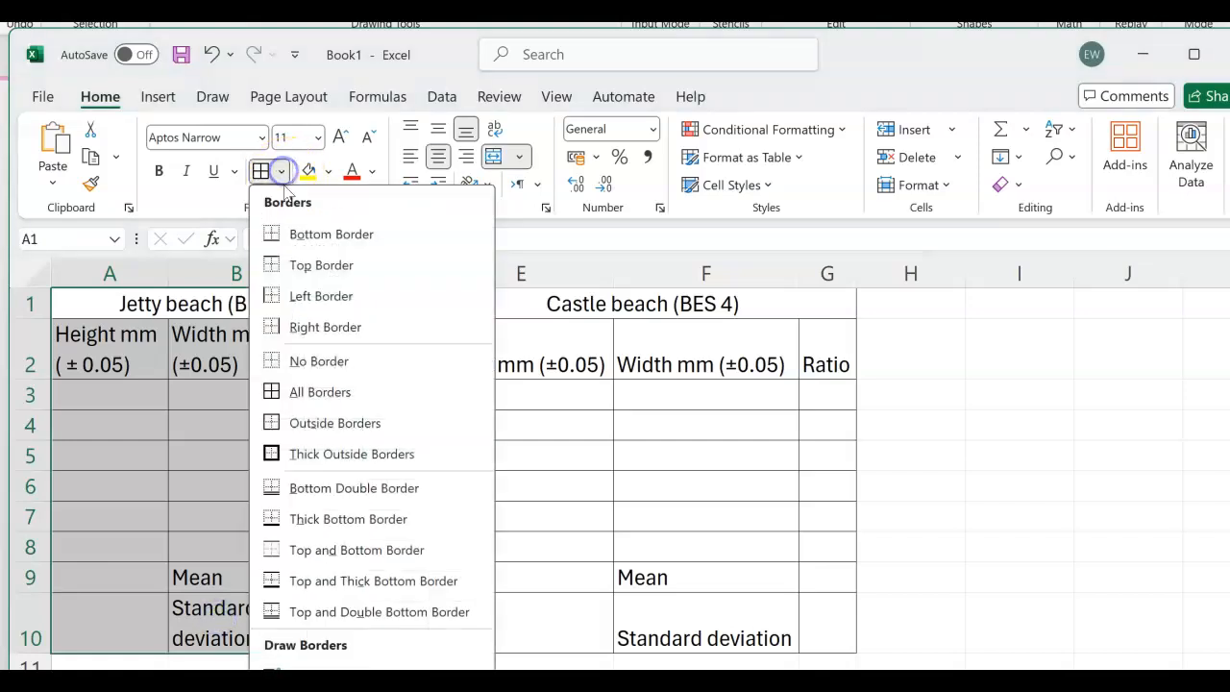
click(276, 454)
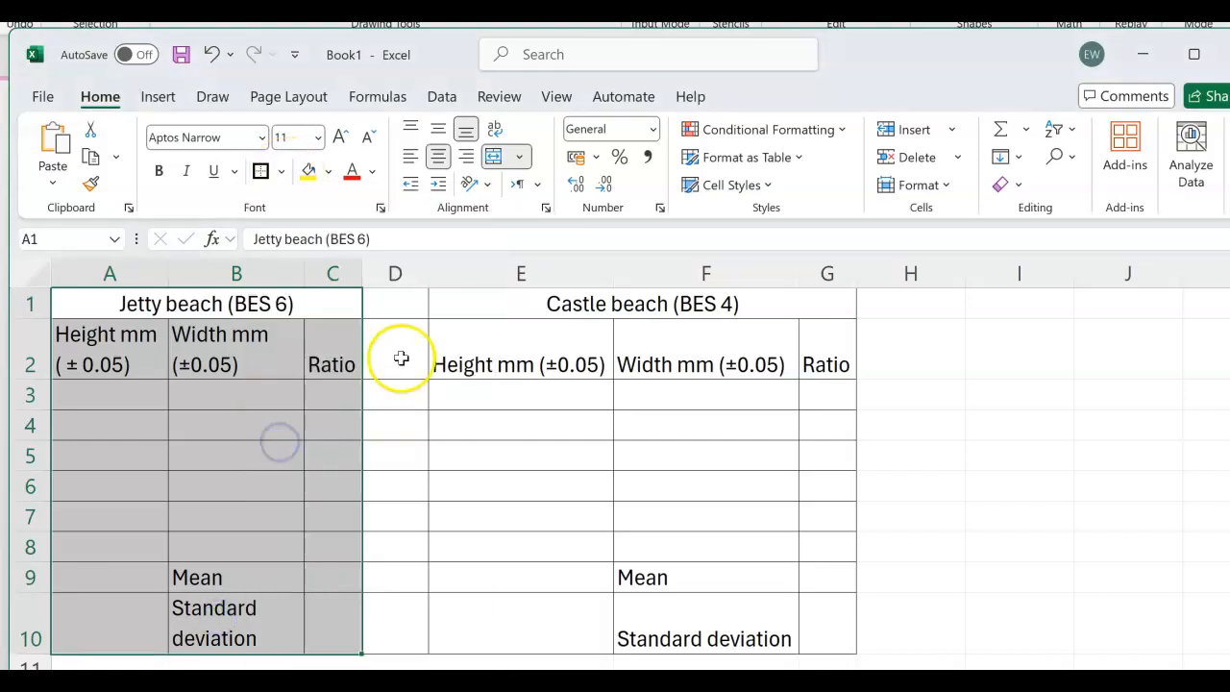
drag(438, 300, 620, 621)
click(259, 170)
Step: Apply a thick outside border around the mean and standard deviation rows, A9:G10
drag(102, 577, 679, 638)
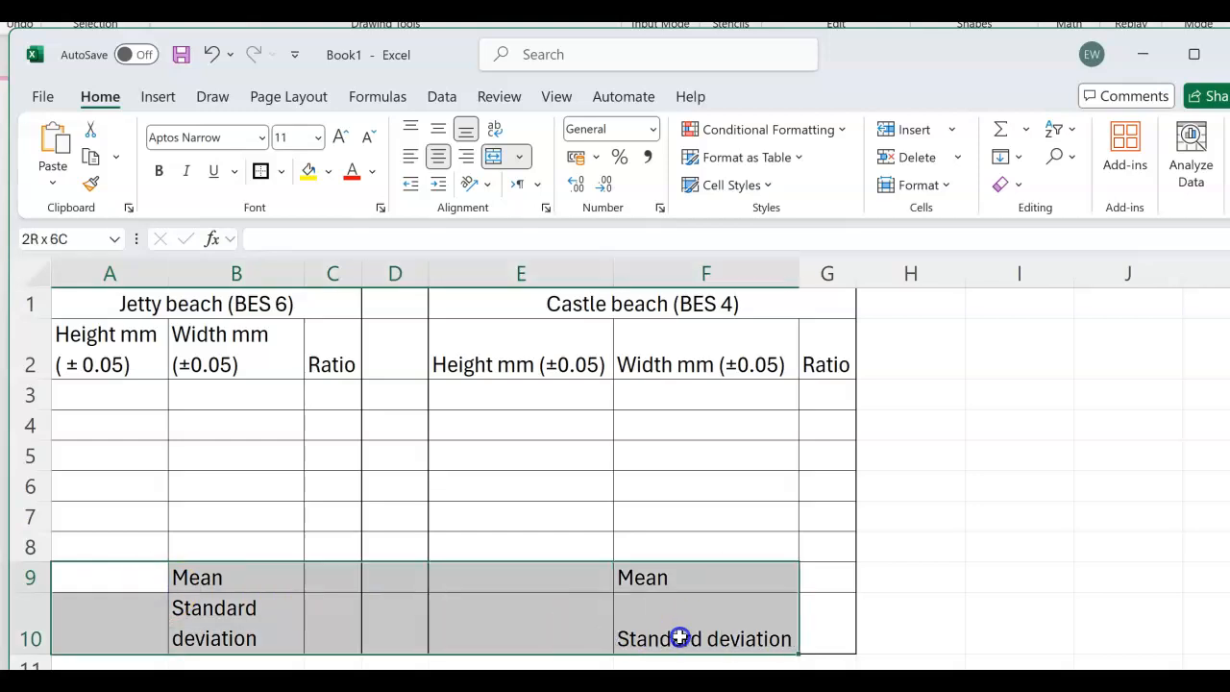
drag(774, 639, 818, 634)
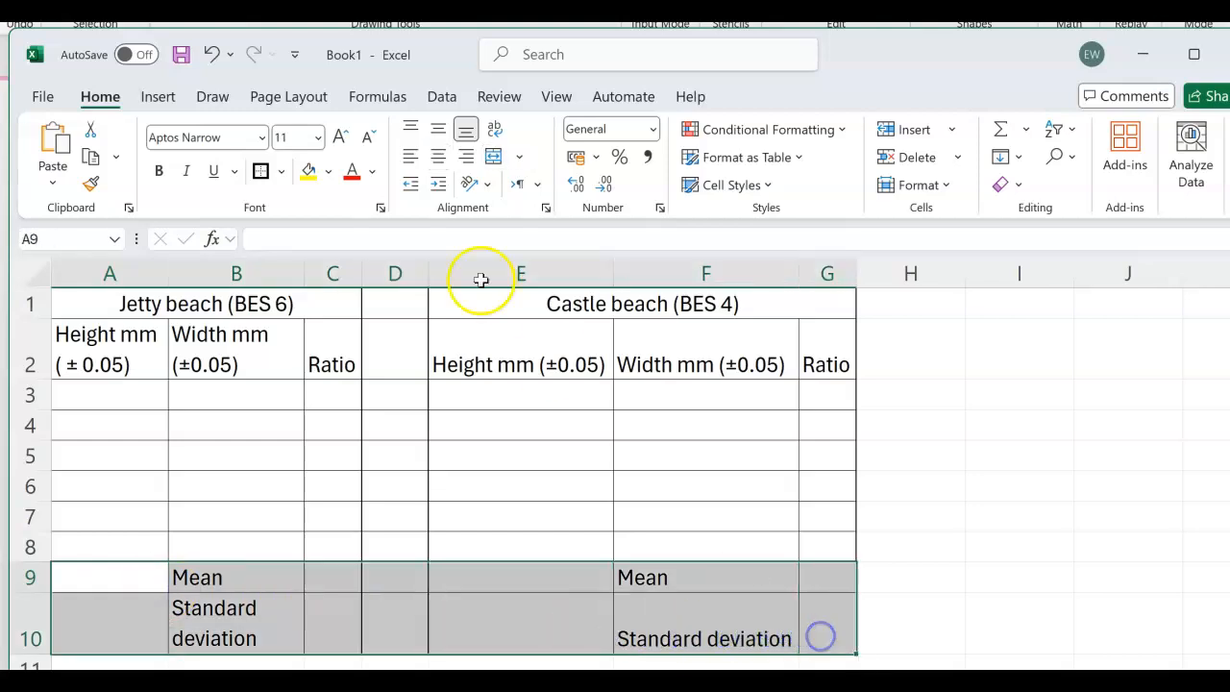
click(259, 170)
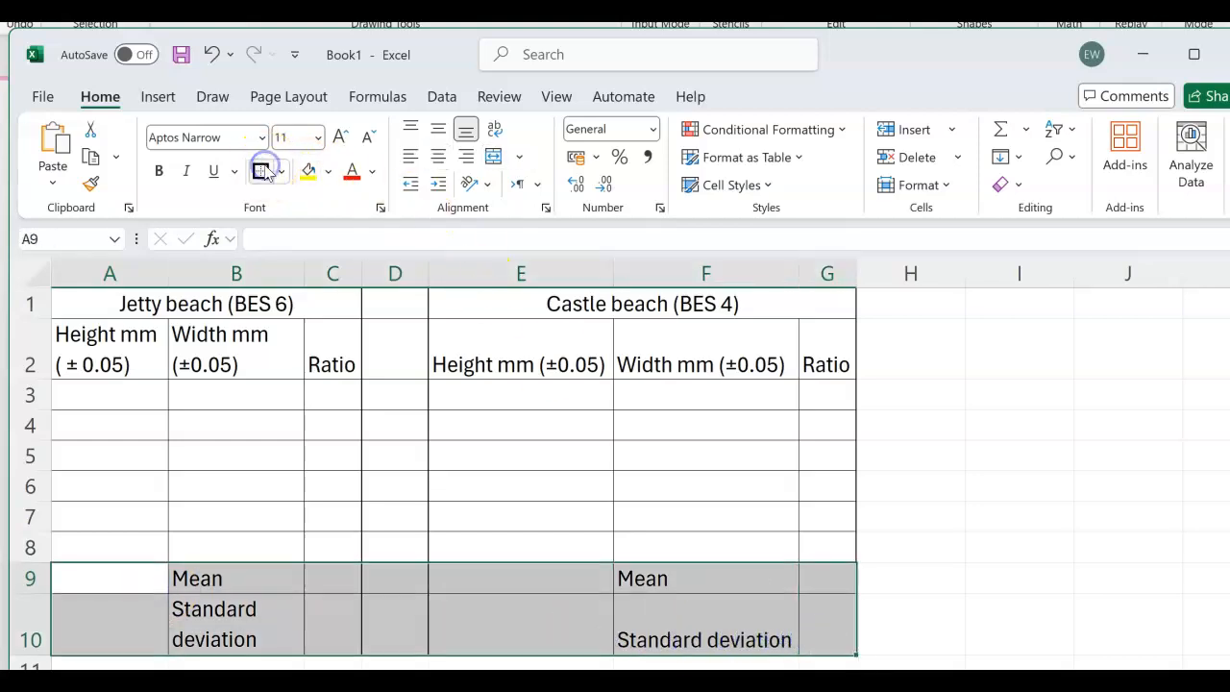
click(626, 421)
Step: Remove all borders from the spacer column cells D1:D10 and give that range a thick outside border
drag(392, 300, 371, 614)
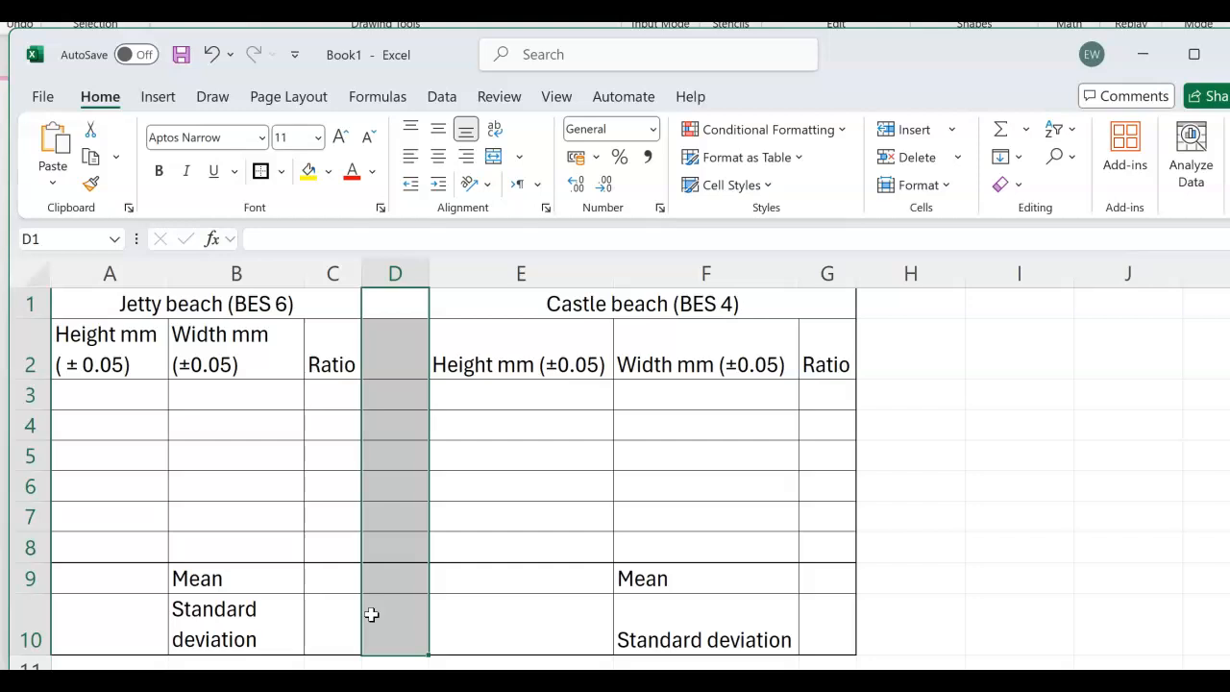
click(282, 171)
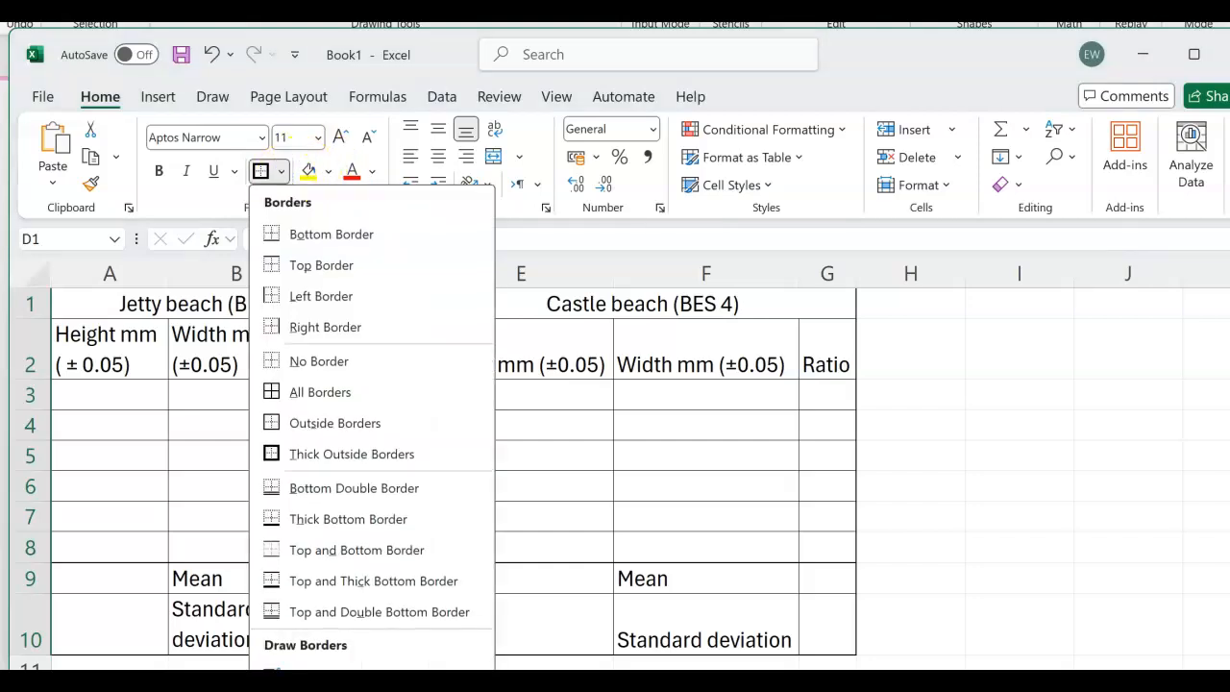
click(281, 360)
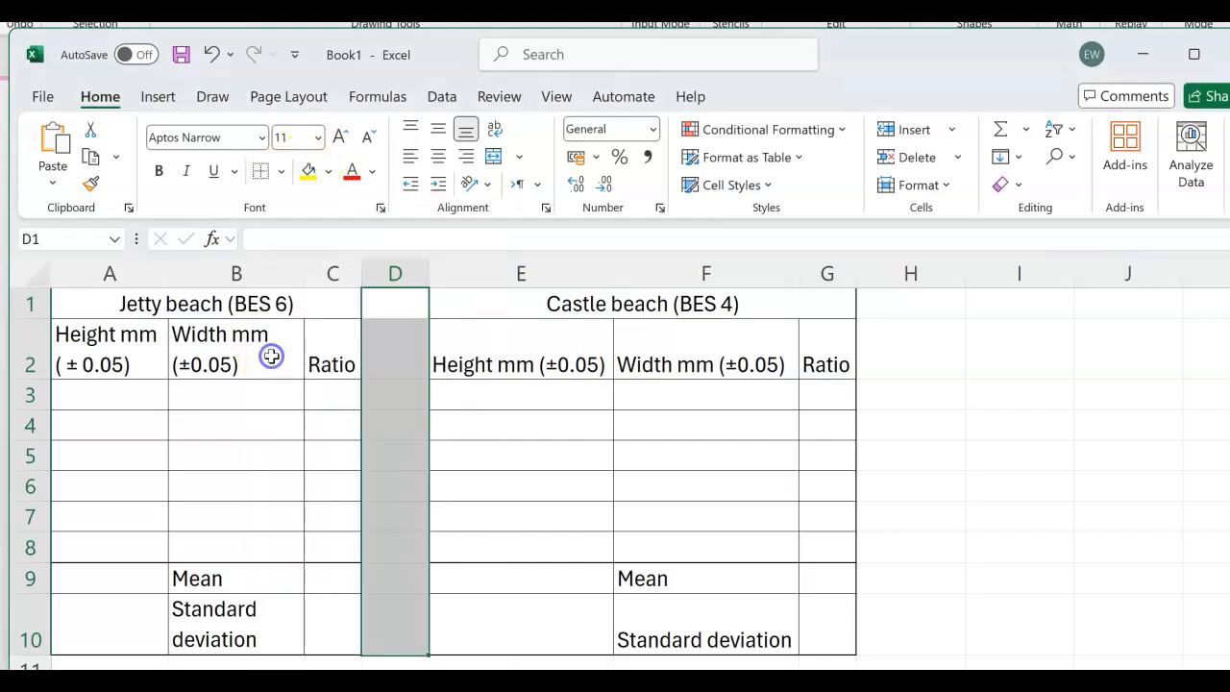
click(282, 171)
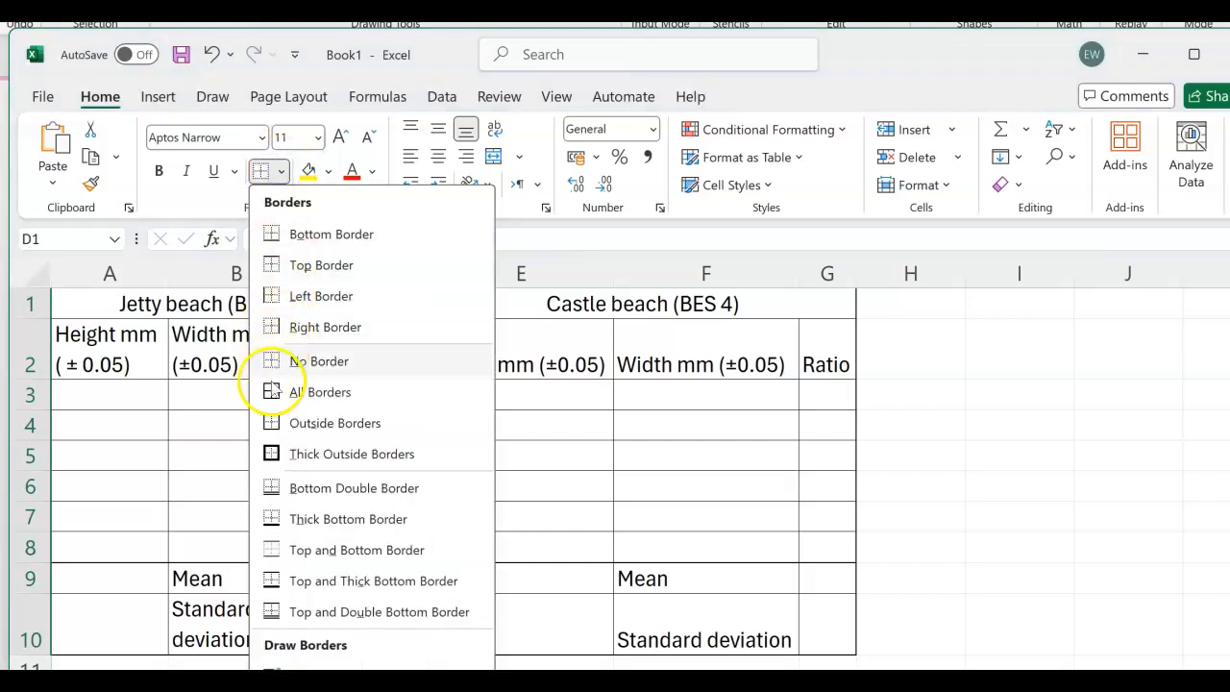
click(270, 451)
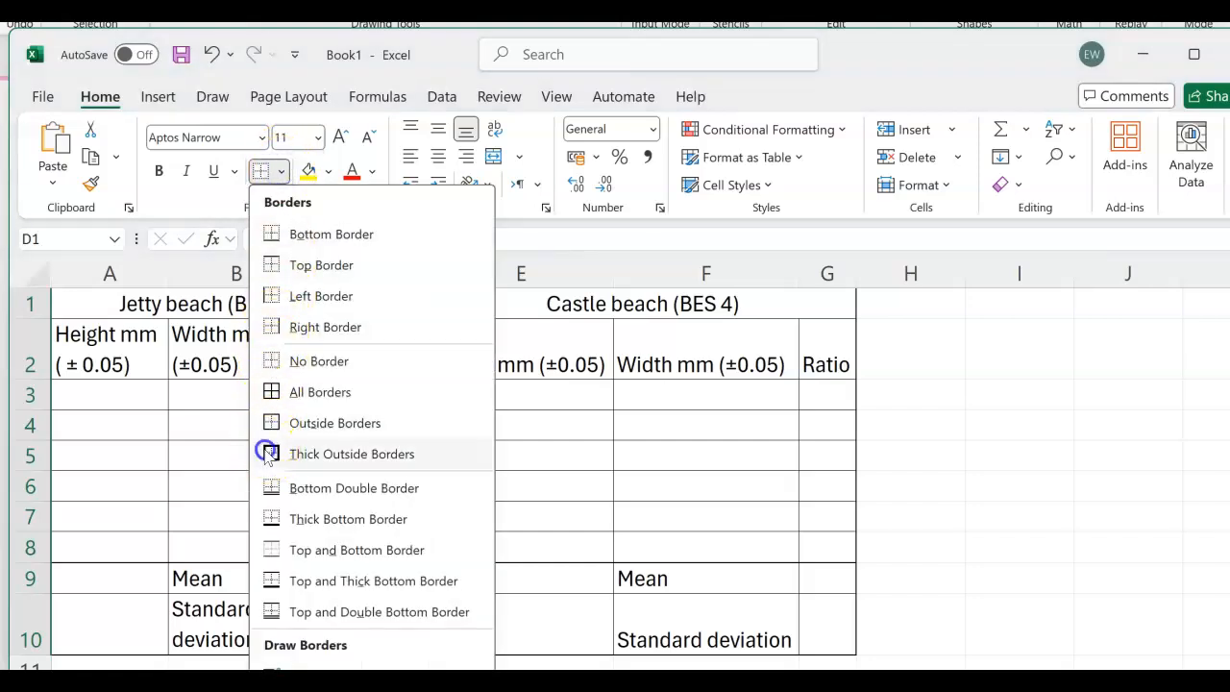
click(517, 487)
drag(497, 615, 496, 575)
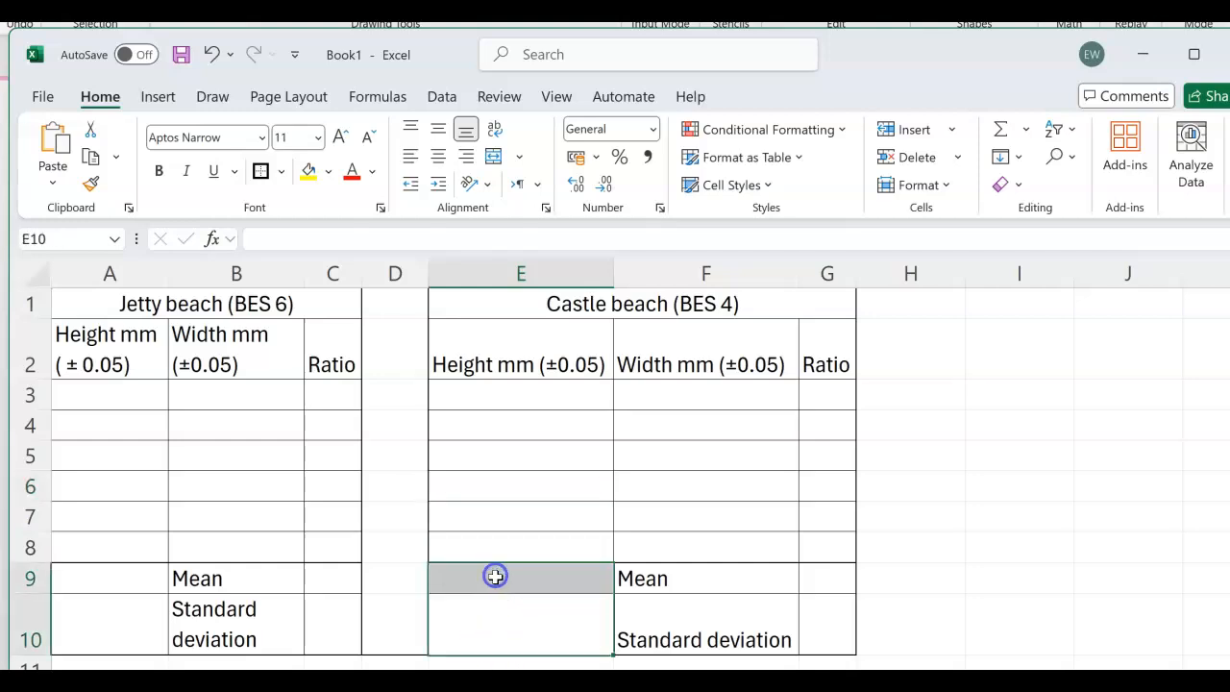
click(538, 610)
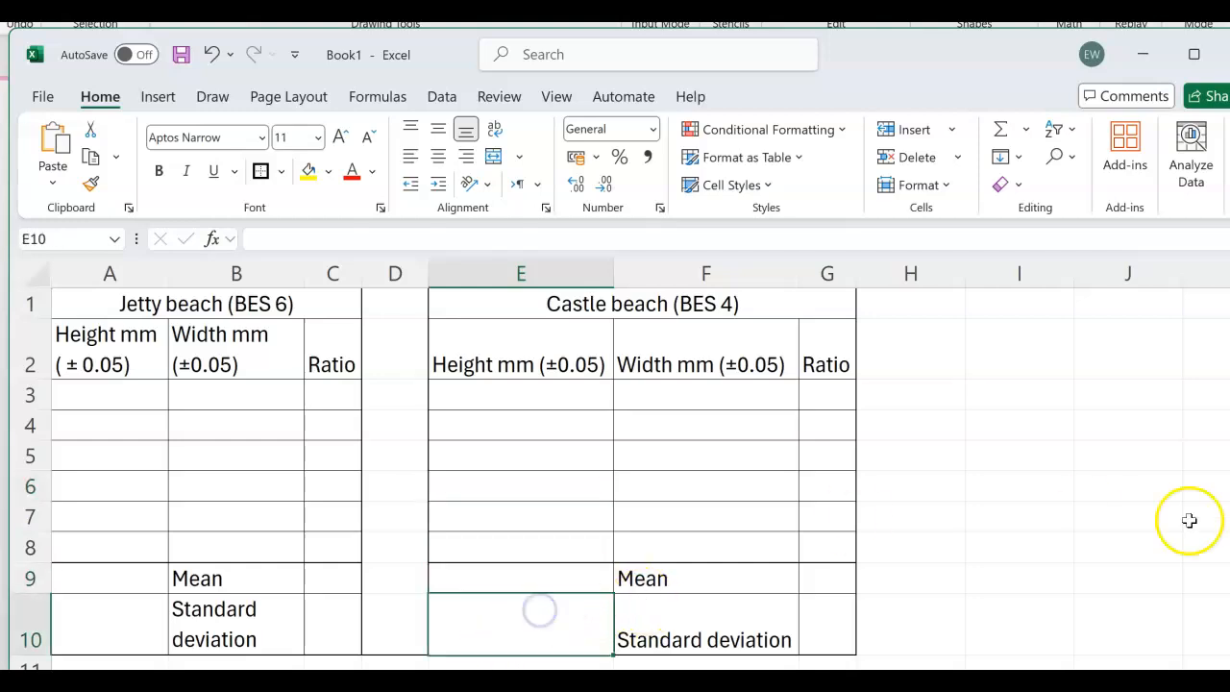